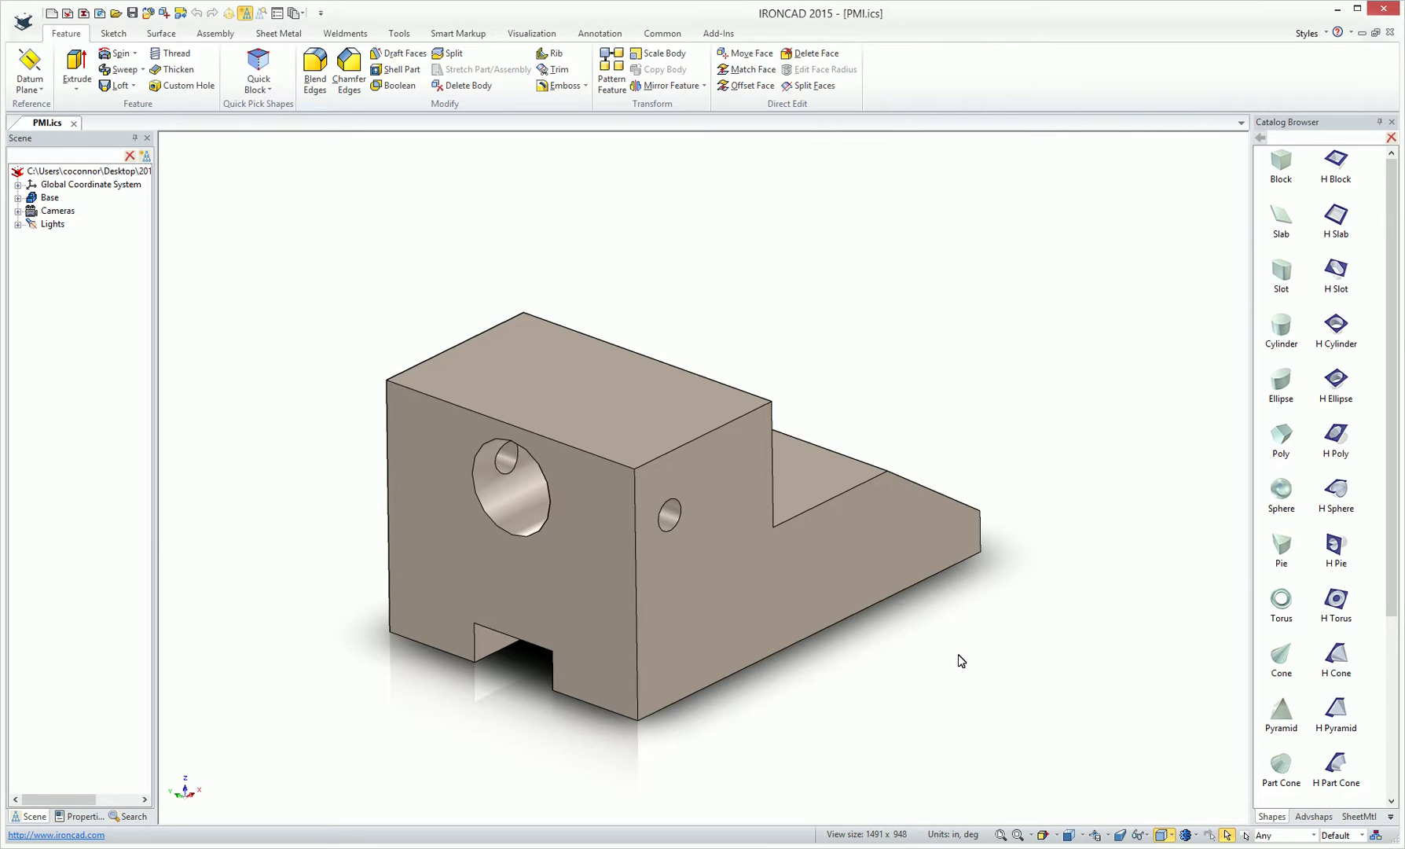
Keep ANSI as the default PMI standard in the program options
{"action": "left_click", "coordinate": [23, 22]}
{"action": "left_click", "coordinate": [244, 437]}
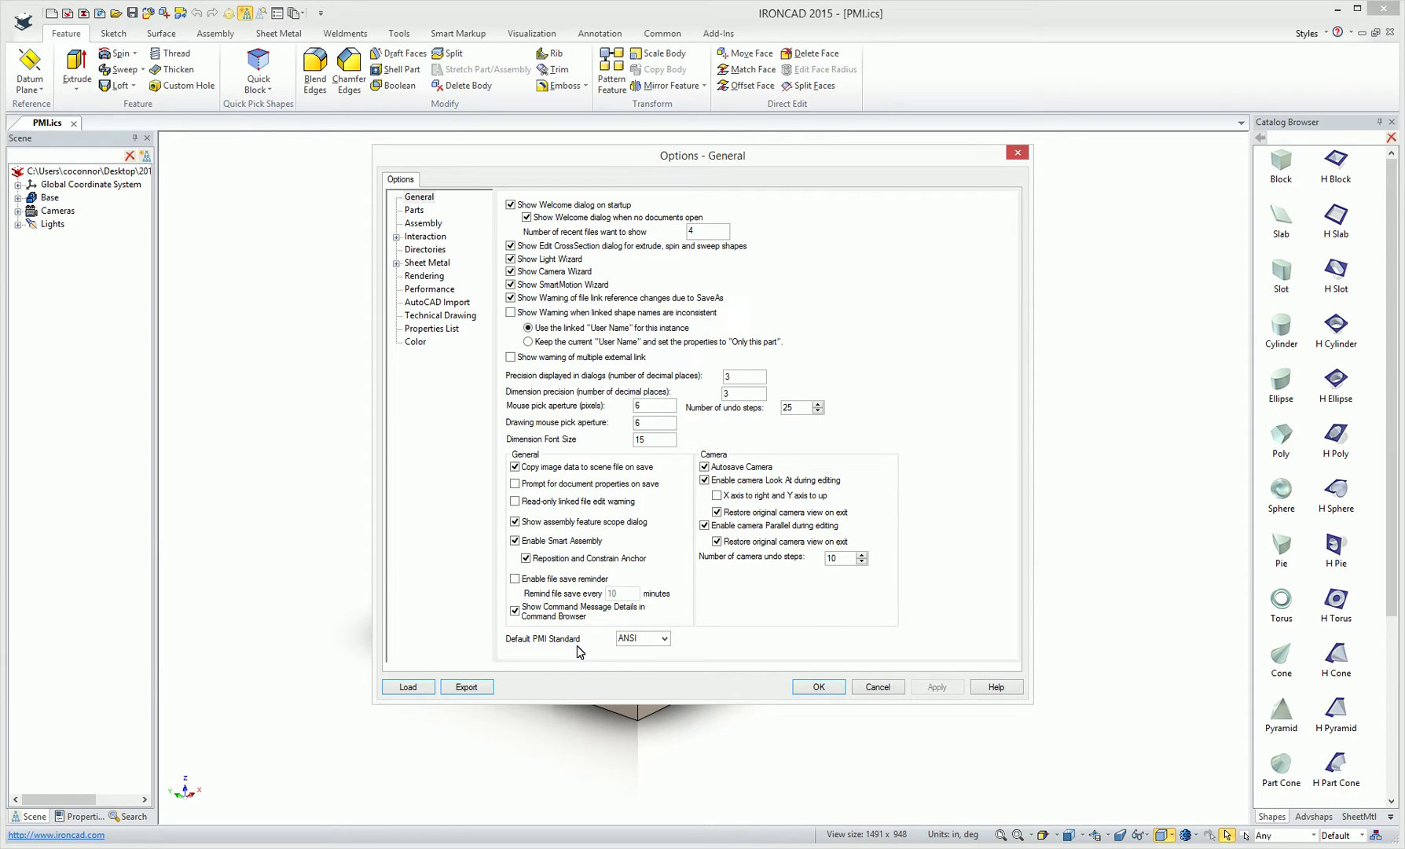
{"action": "left_click", "coordinate": [664, 639]}
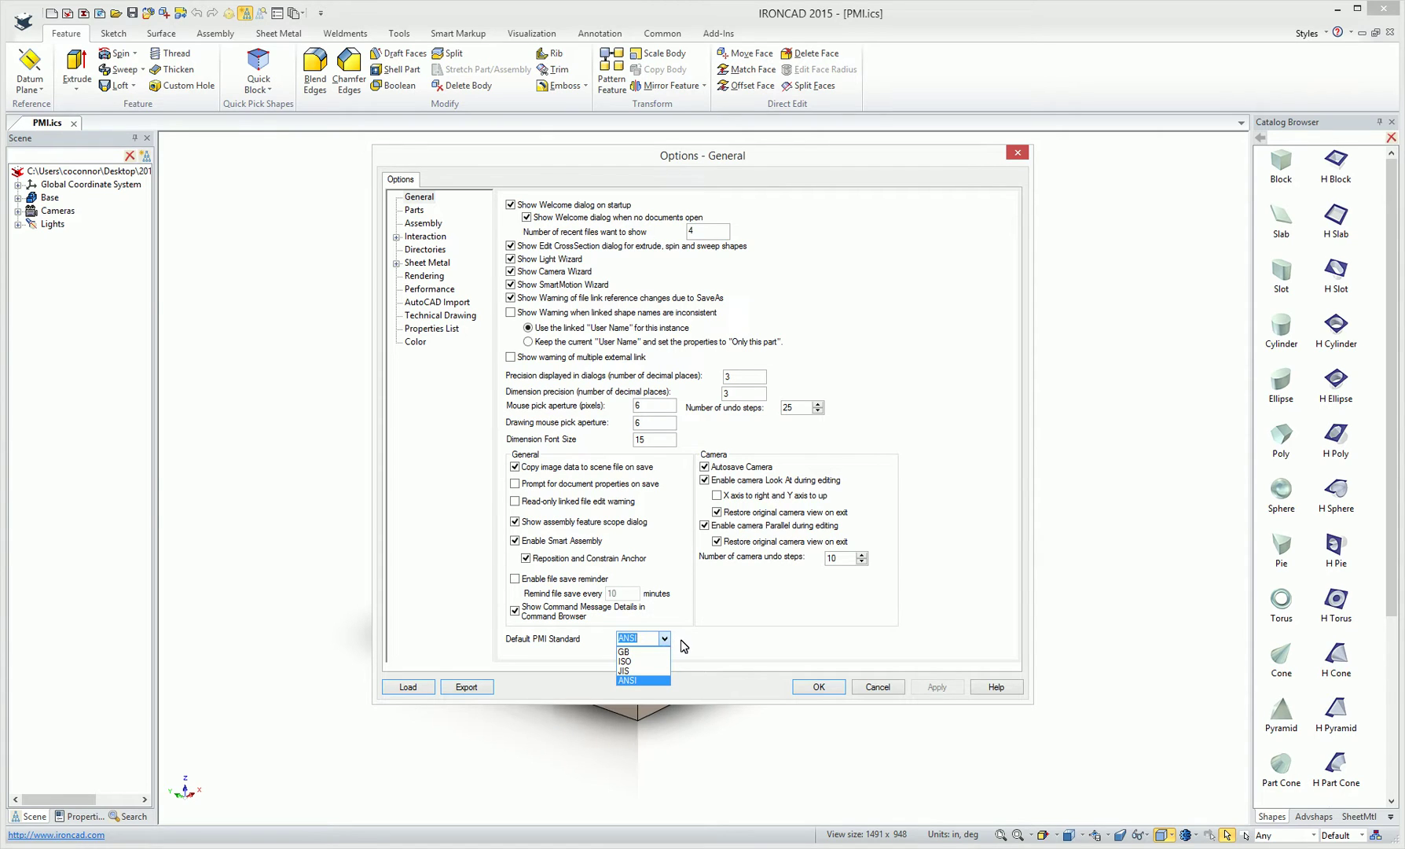
{"action": "left_click", "coordinate": [684, 646]}
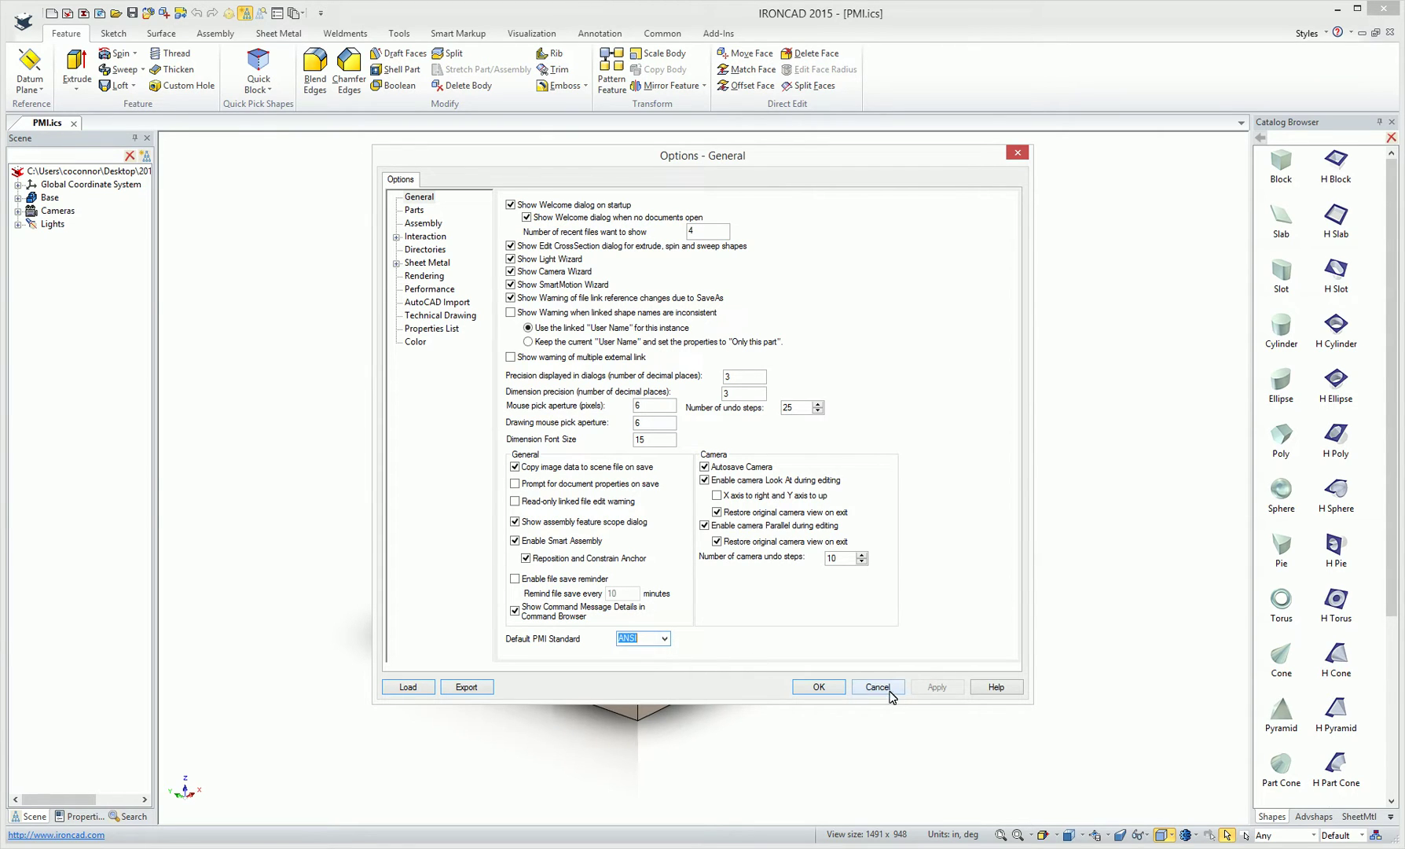
{"action": "left_click", "coordinate": [842, 689]}
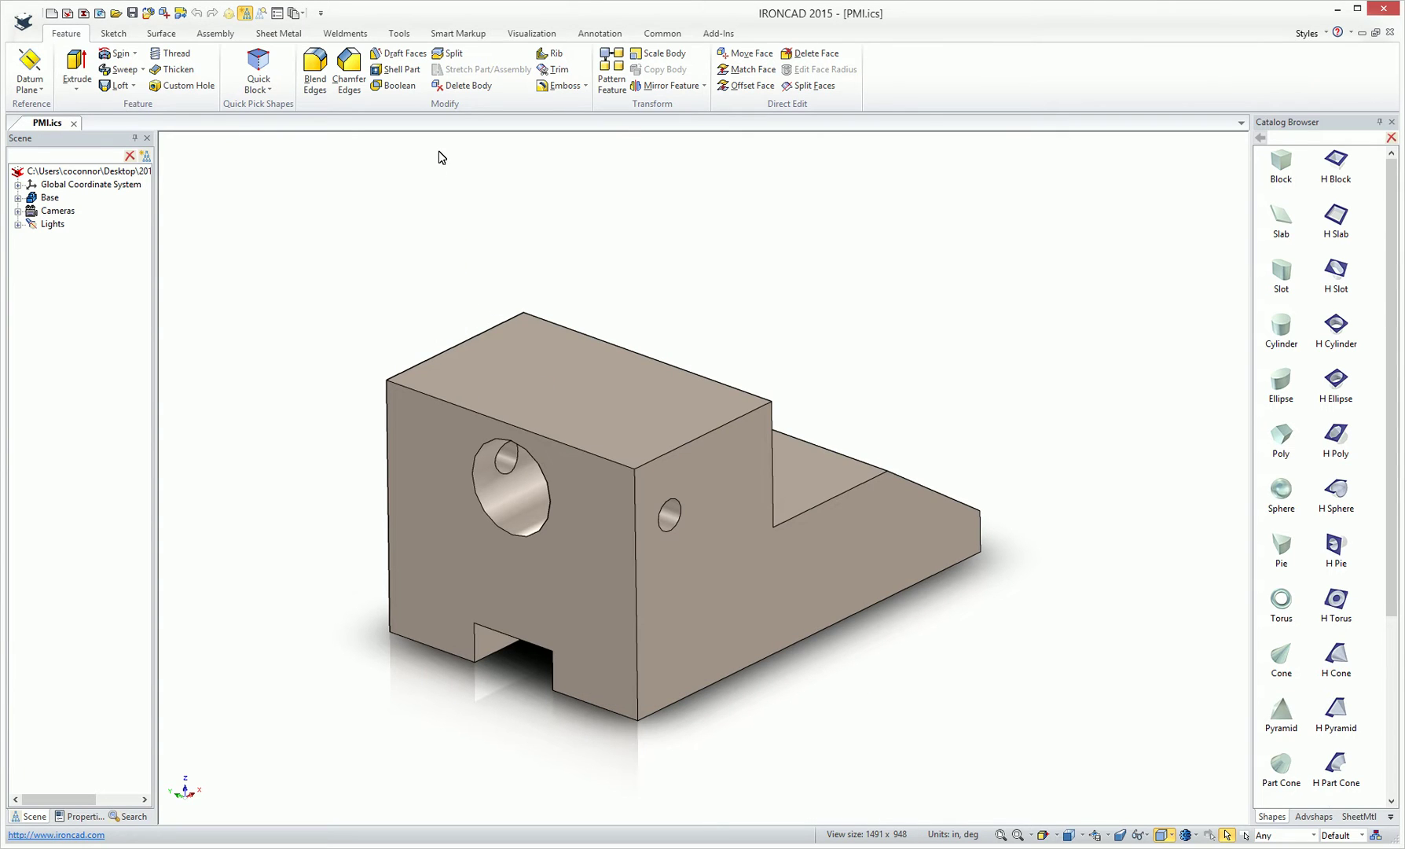
On the Annotation tab, review the Standard dimension style in Style Manager and close it unchanged
{"action": "left_click", "coordinate": [592, 34]}
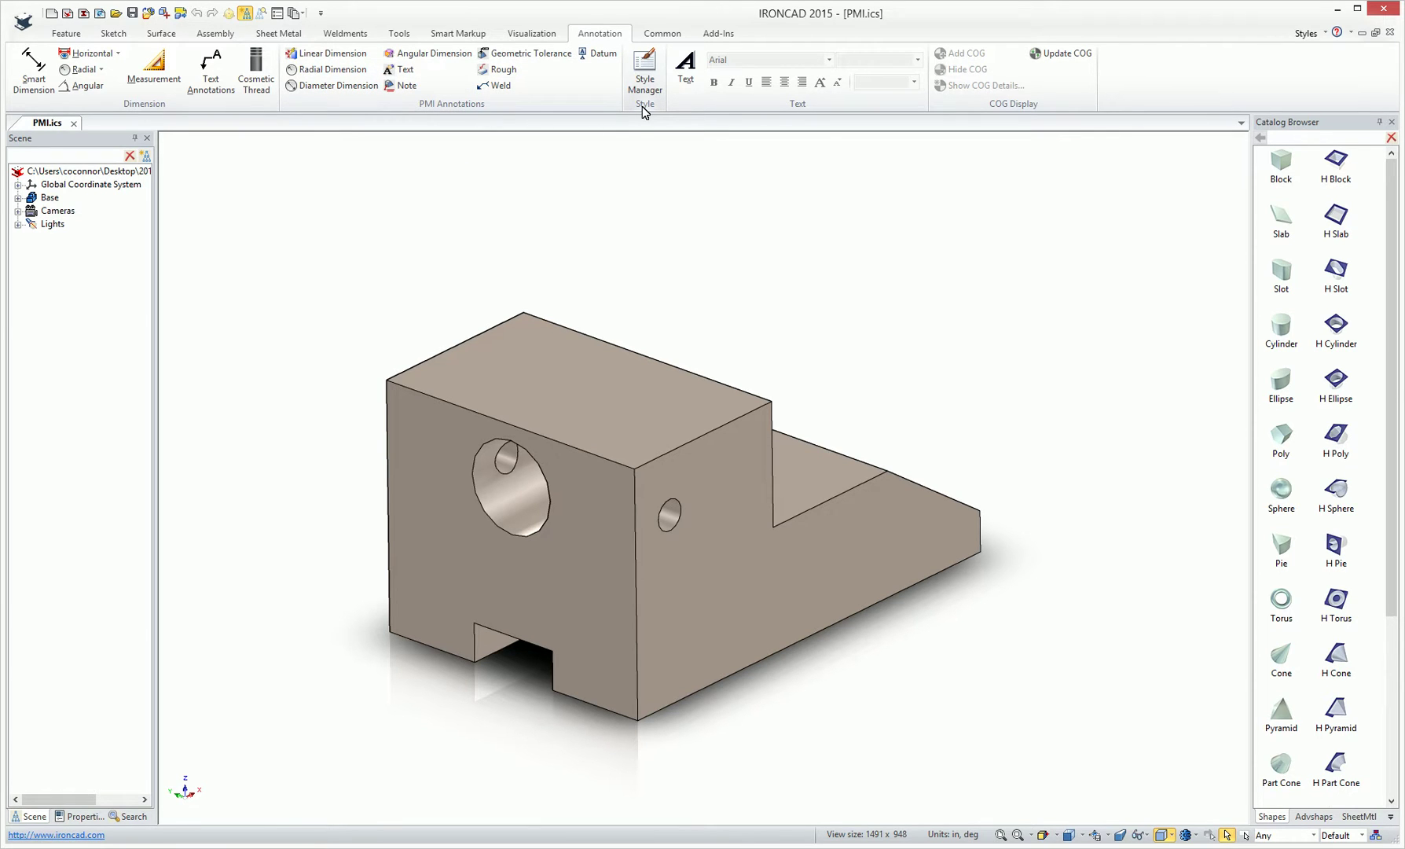
{"action": "left_click", "coordinate": [649, 75]}
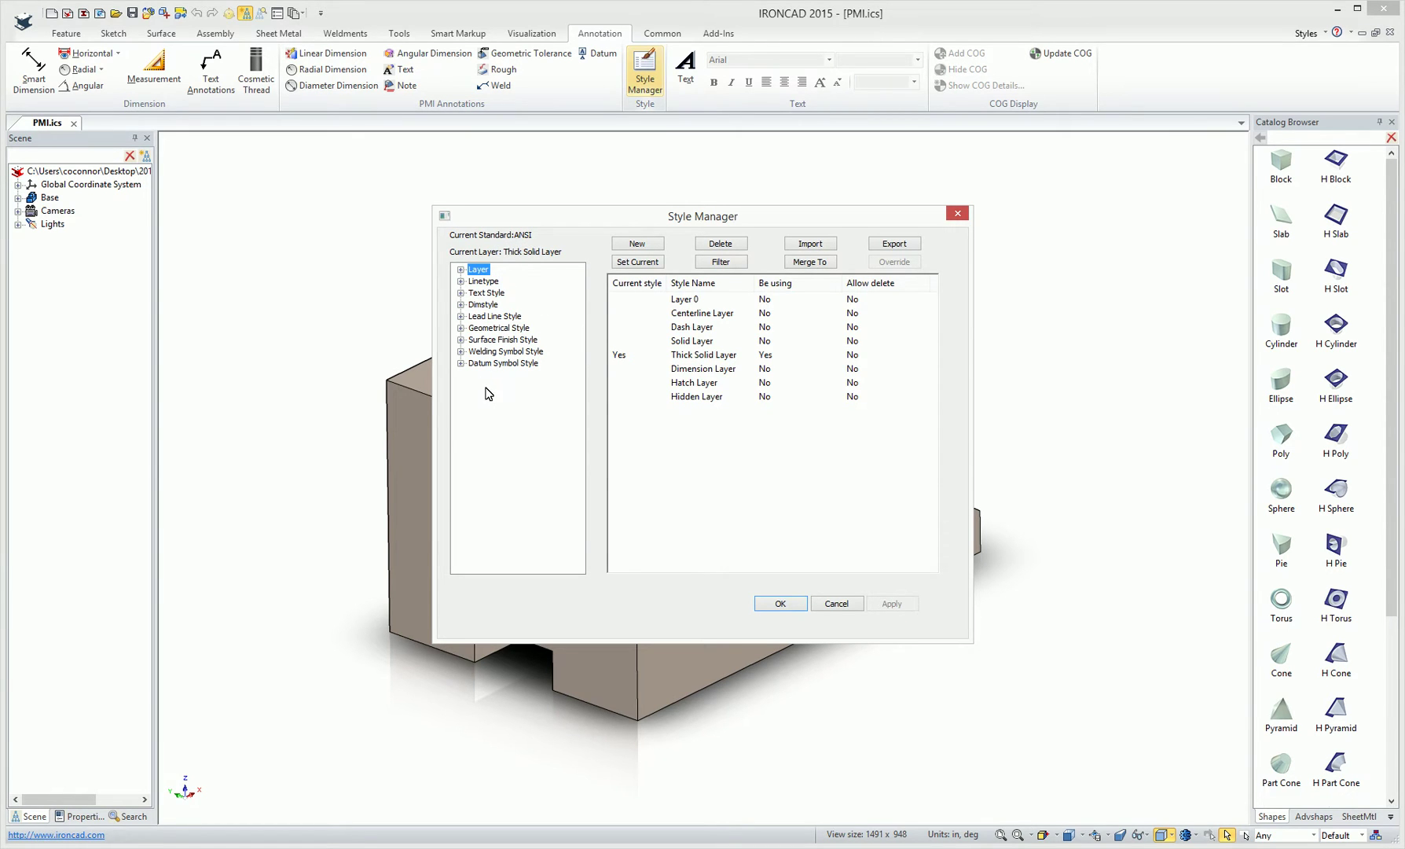
{"action": "left_click", "coordinate": [461, 305]}
{"action": "left_click", "coordinate": [495, 316]}
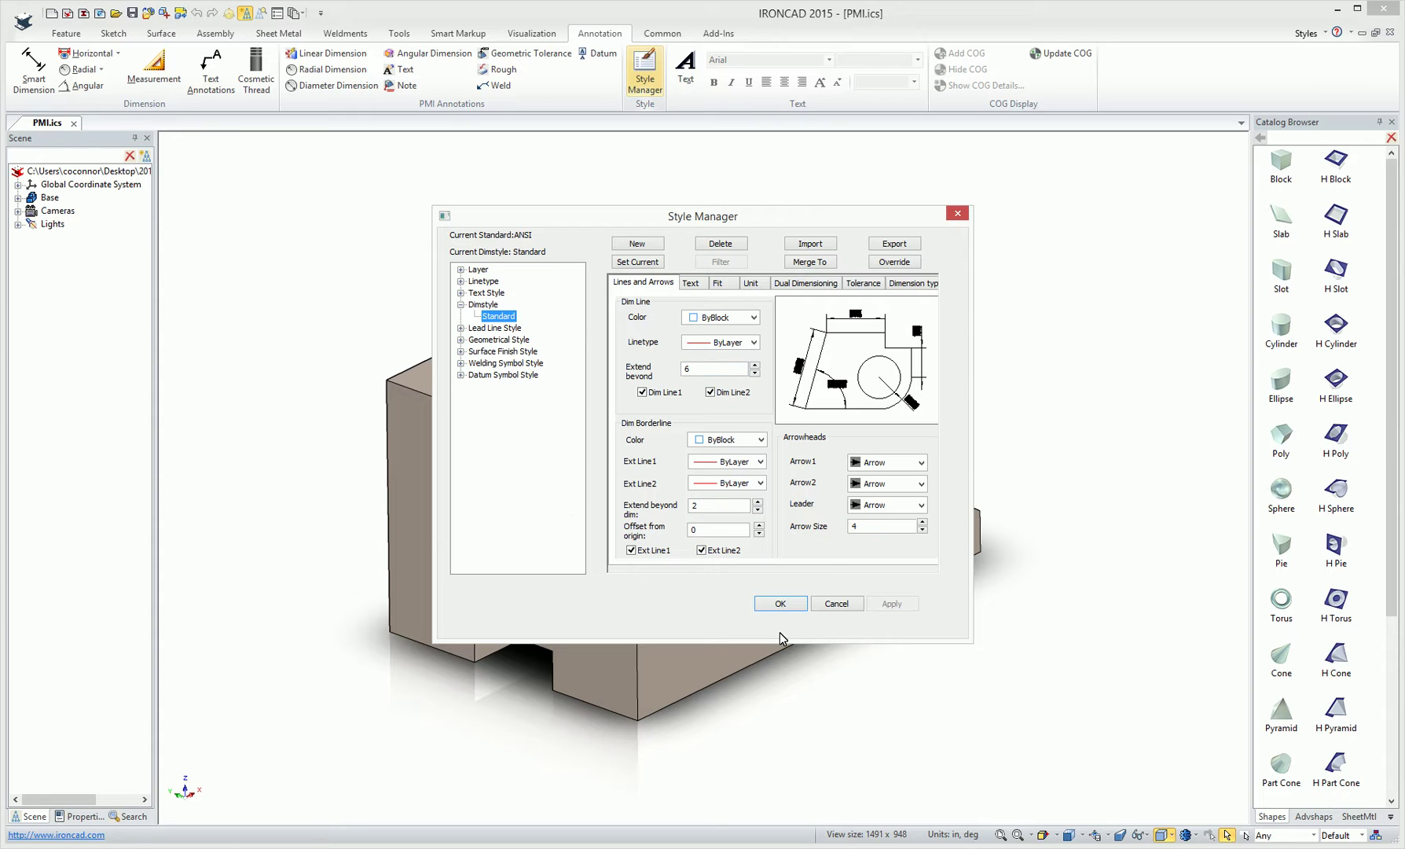
{"action": "left_click", "coordinate": [836, 606]}
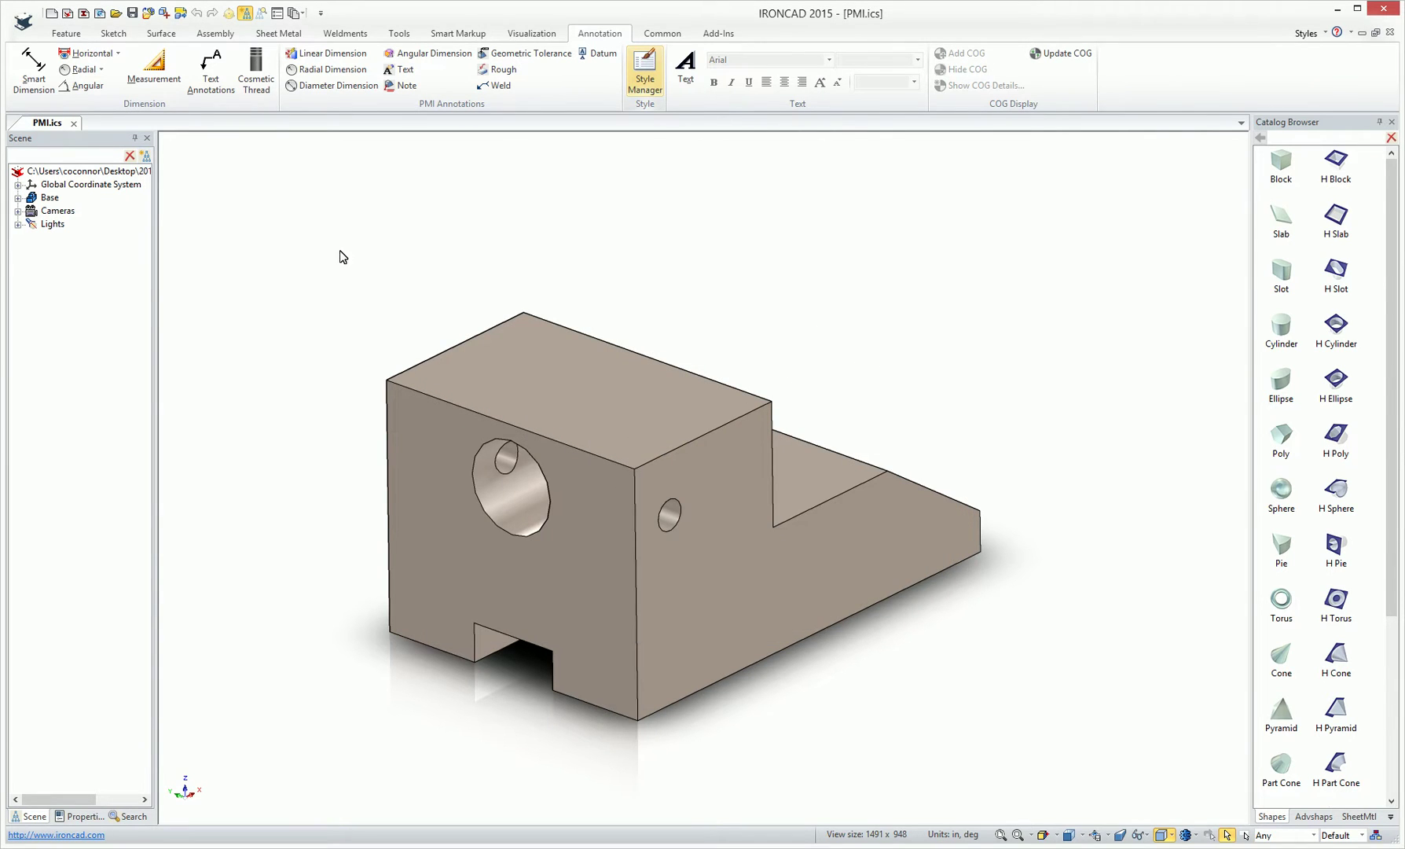
Add PMI linear dimensions of 1.5 across the top edge and 1.26 along the front vertical edge
{"action": "left_click", "coordinate": [328, 55]}
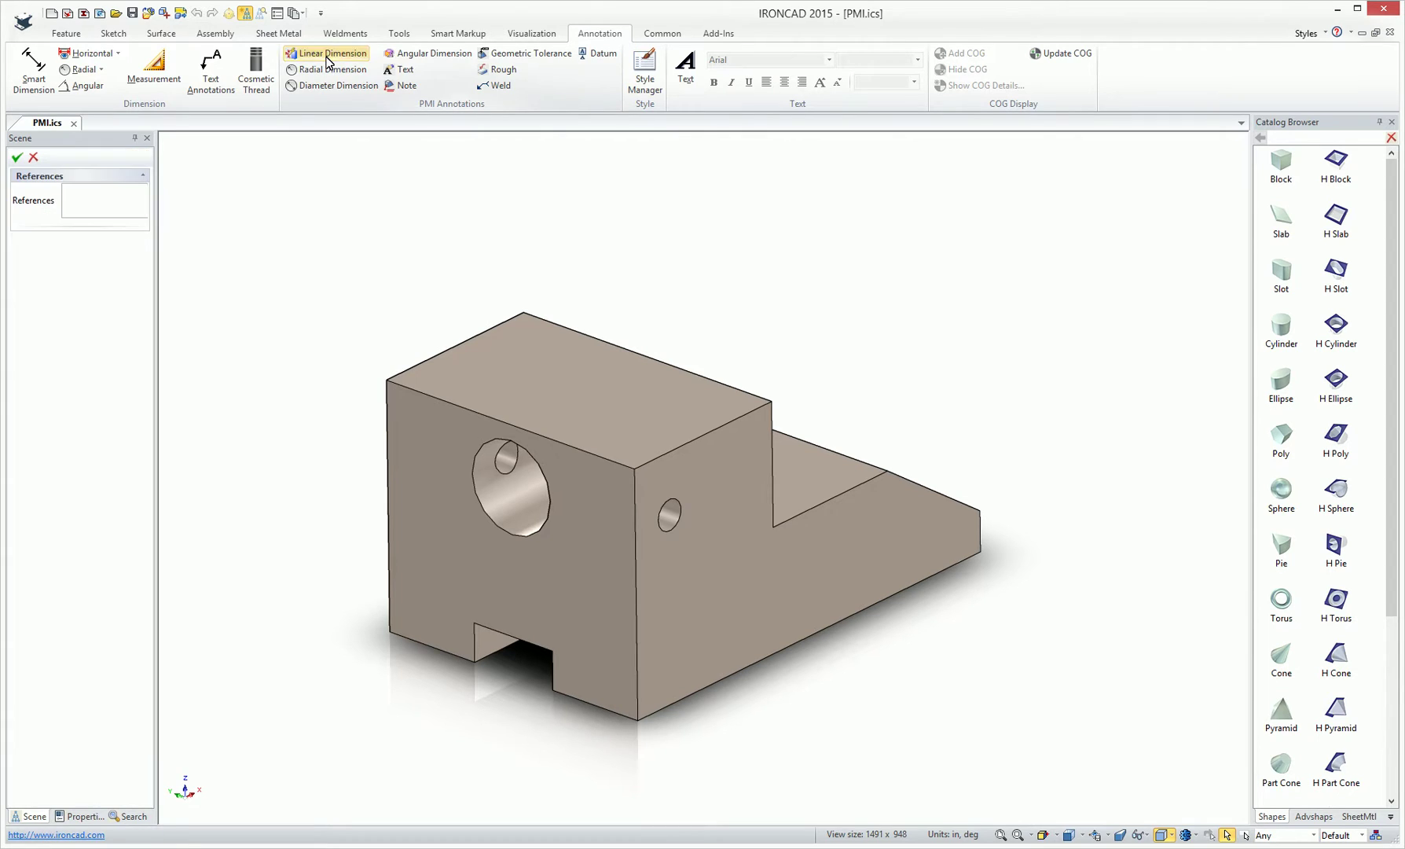
{"action": "left_click", "coordinate": [480, 413]}
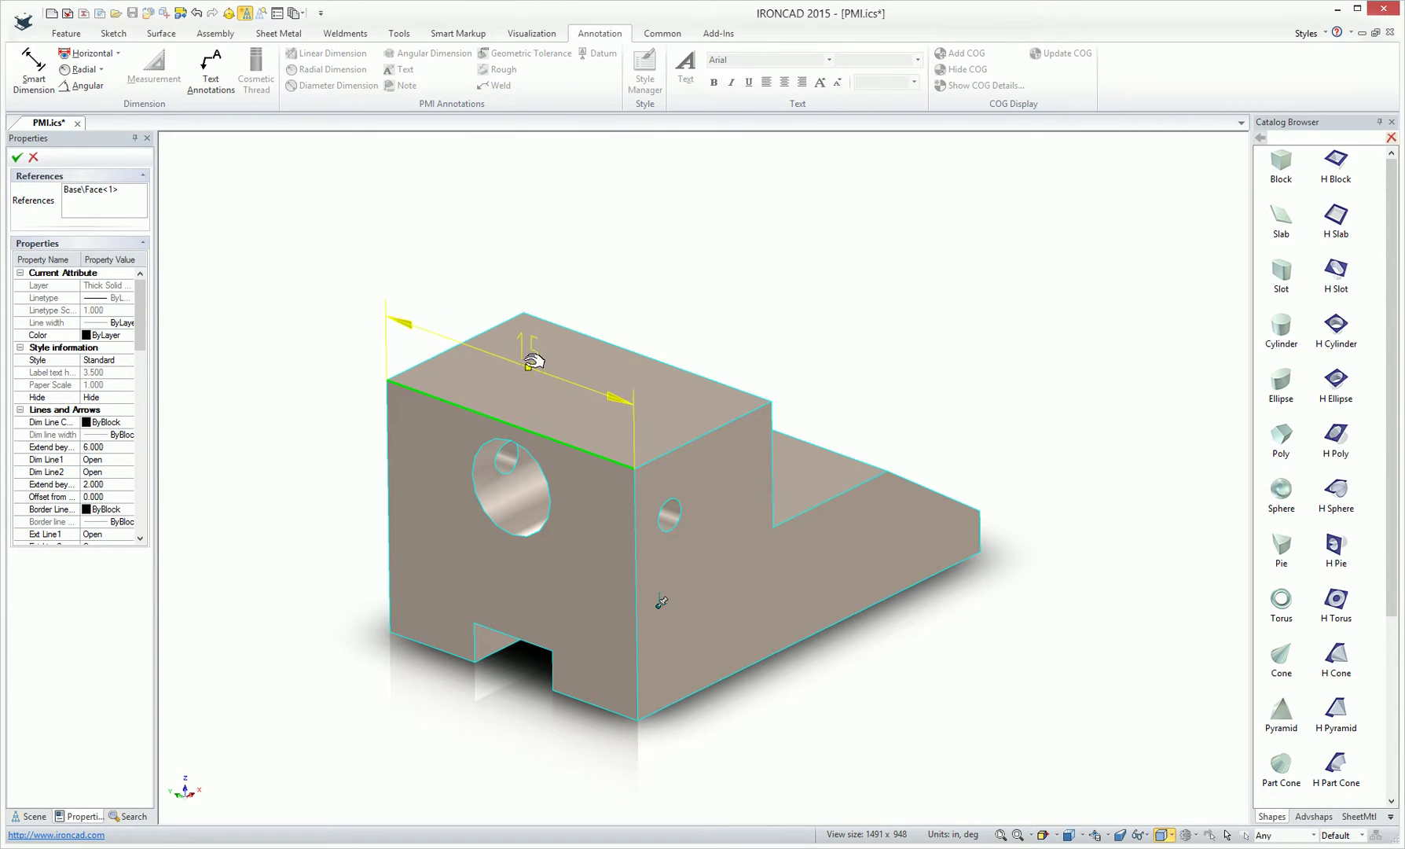
{"action": "left_click", "coordinate": [523, 326]}
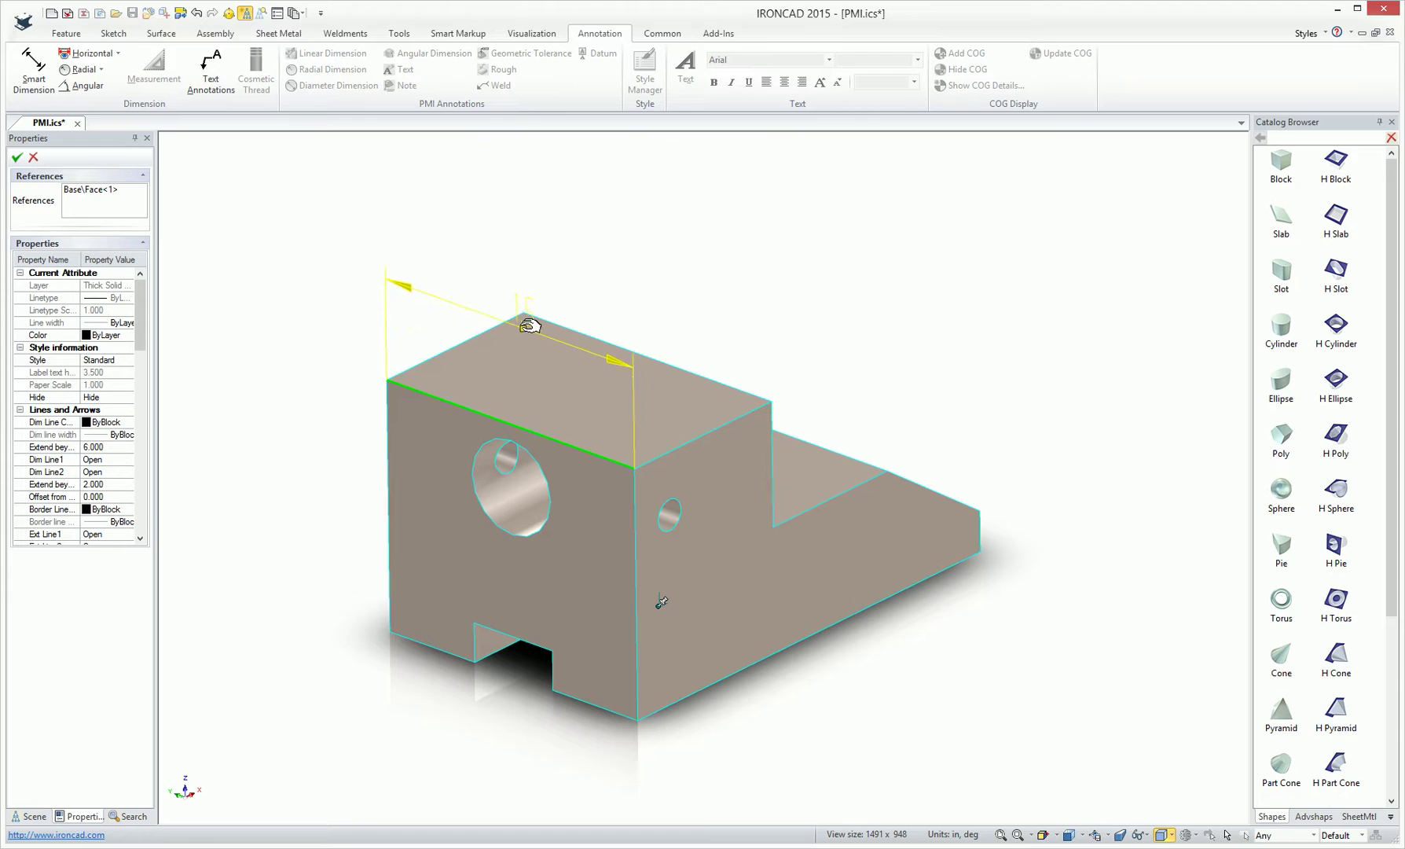
{"action": "left_click", "coordinate": [639, 522]}
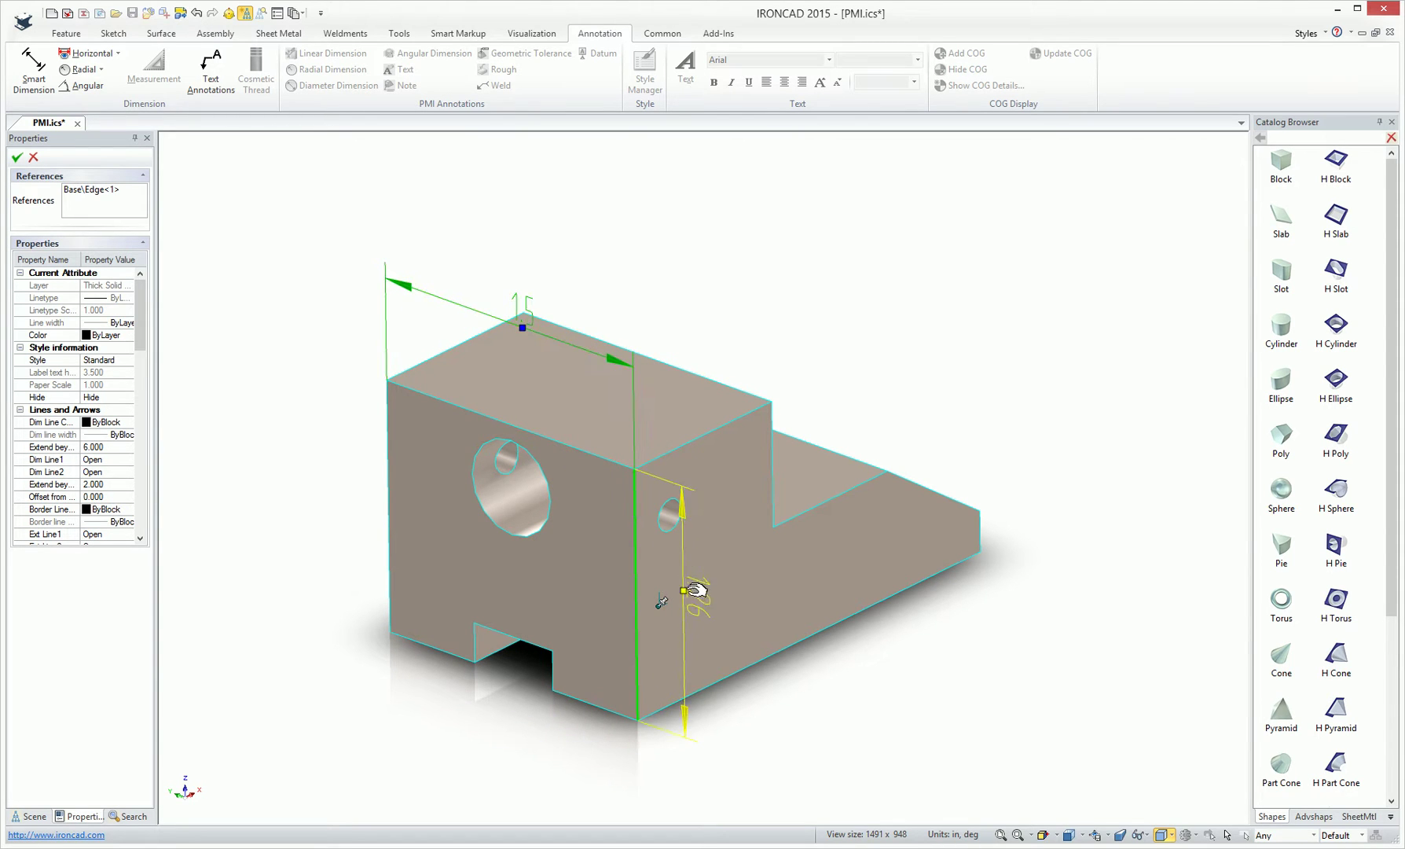
{"action": "left_click", "coordinate": [731, 628]}
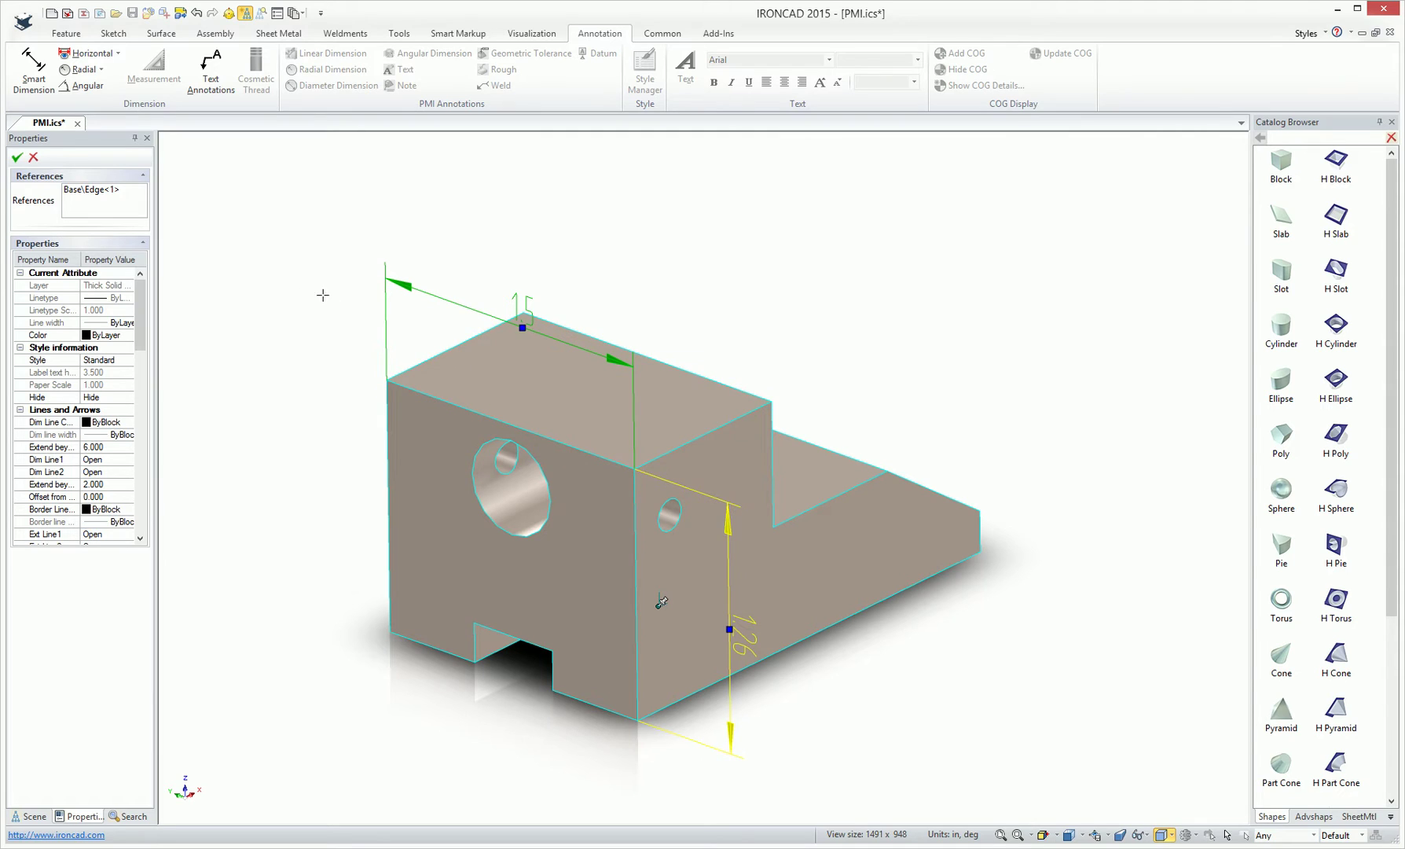
{"action": "left_click", "coordinate": [17, 157]}
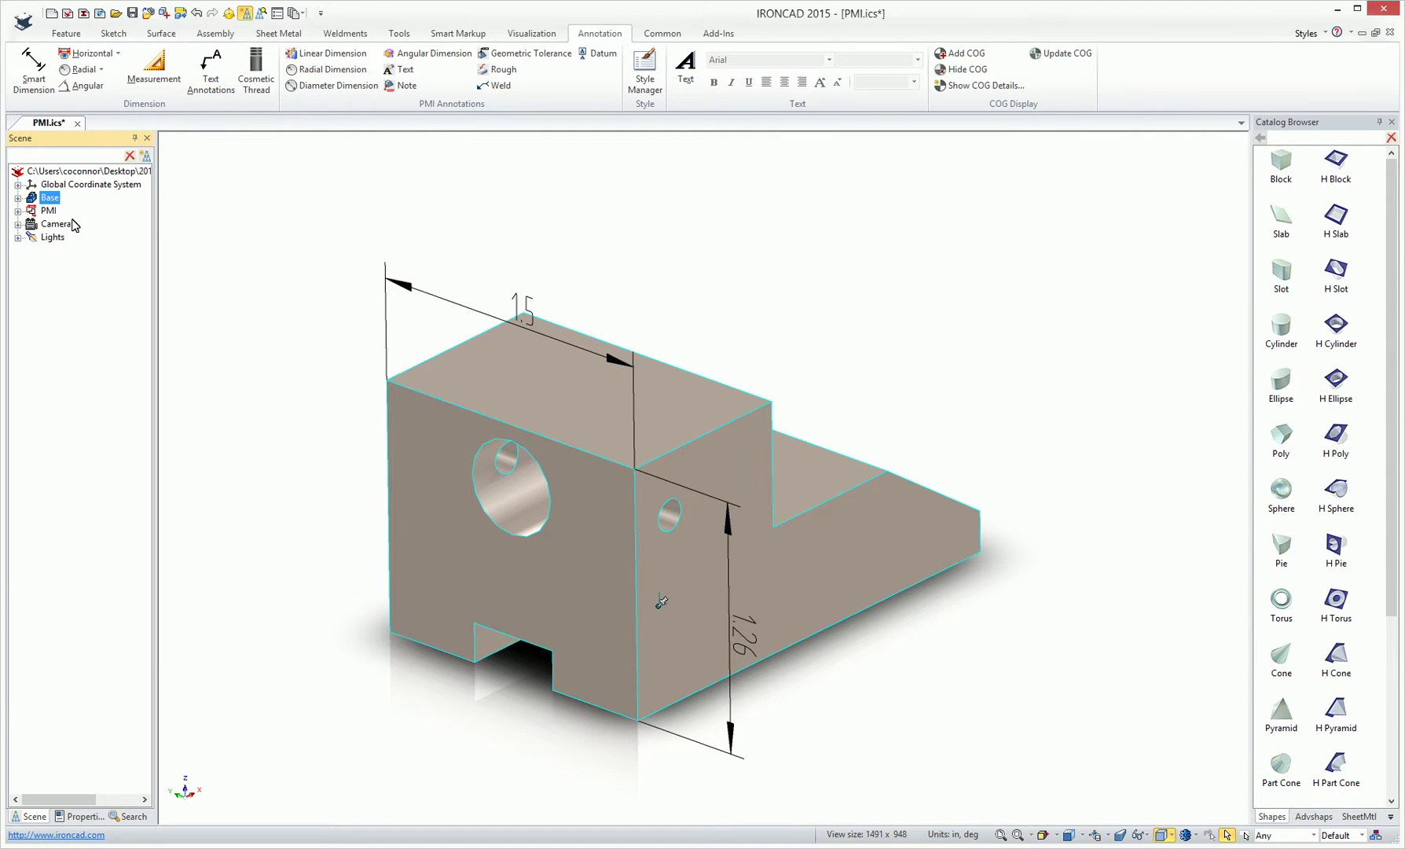
Expand the PMI views and preview the part through view_XOY, view_YOZ and view_ZOX
{"action": "left_click", "coordinate": [18, 211]}
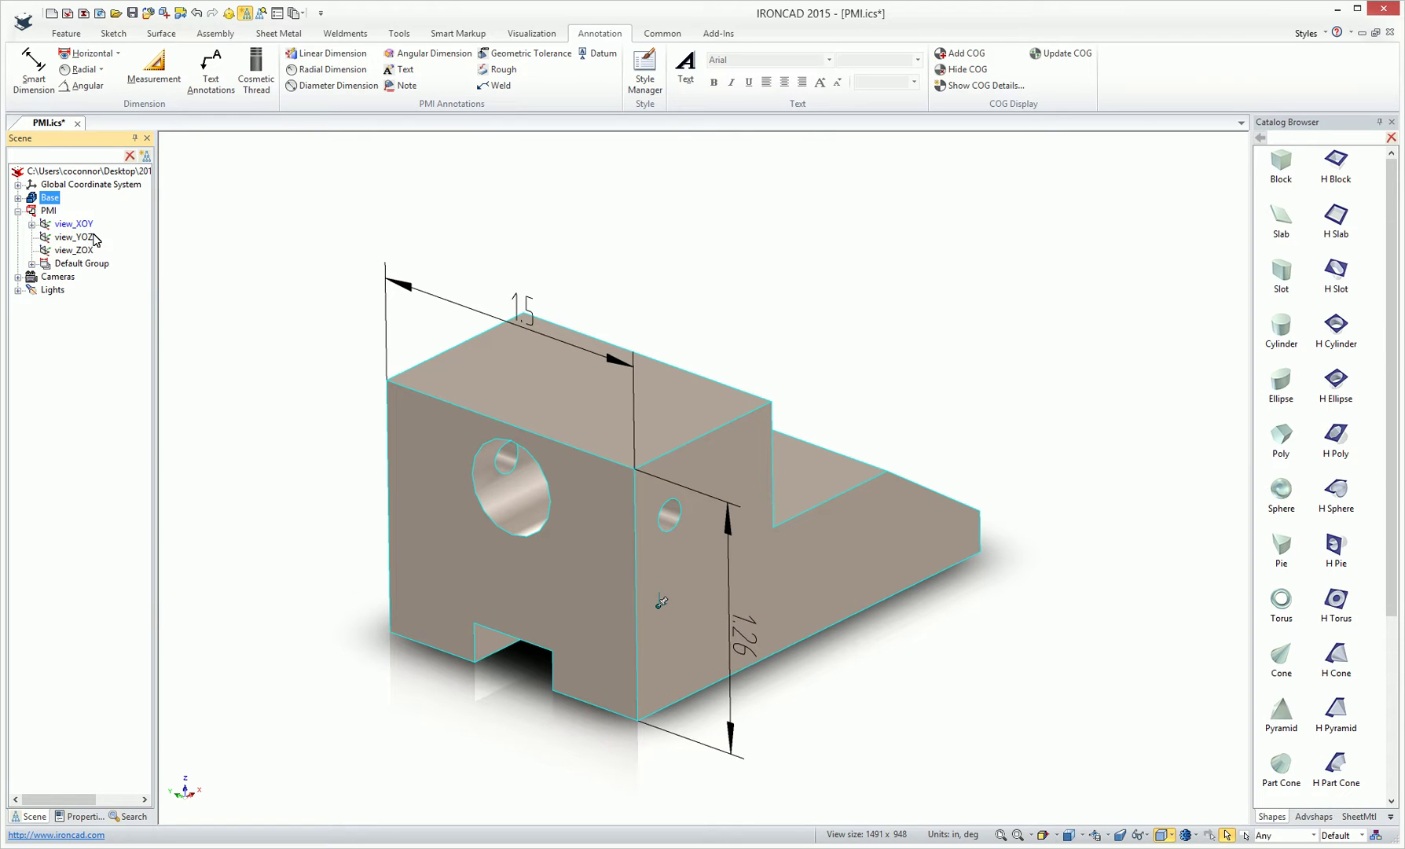
{"action": "double_click", "coordinate": [60, 224]}
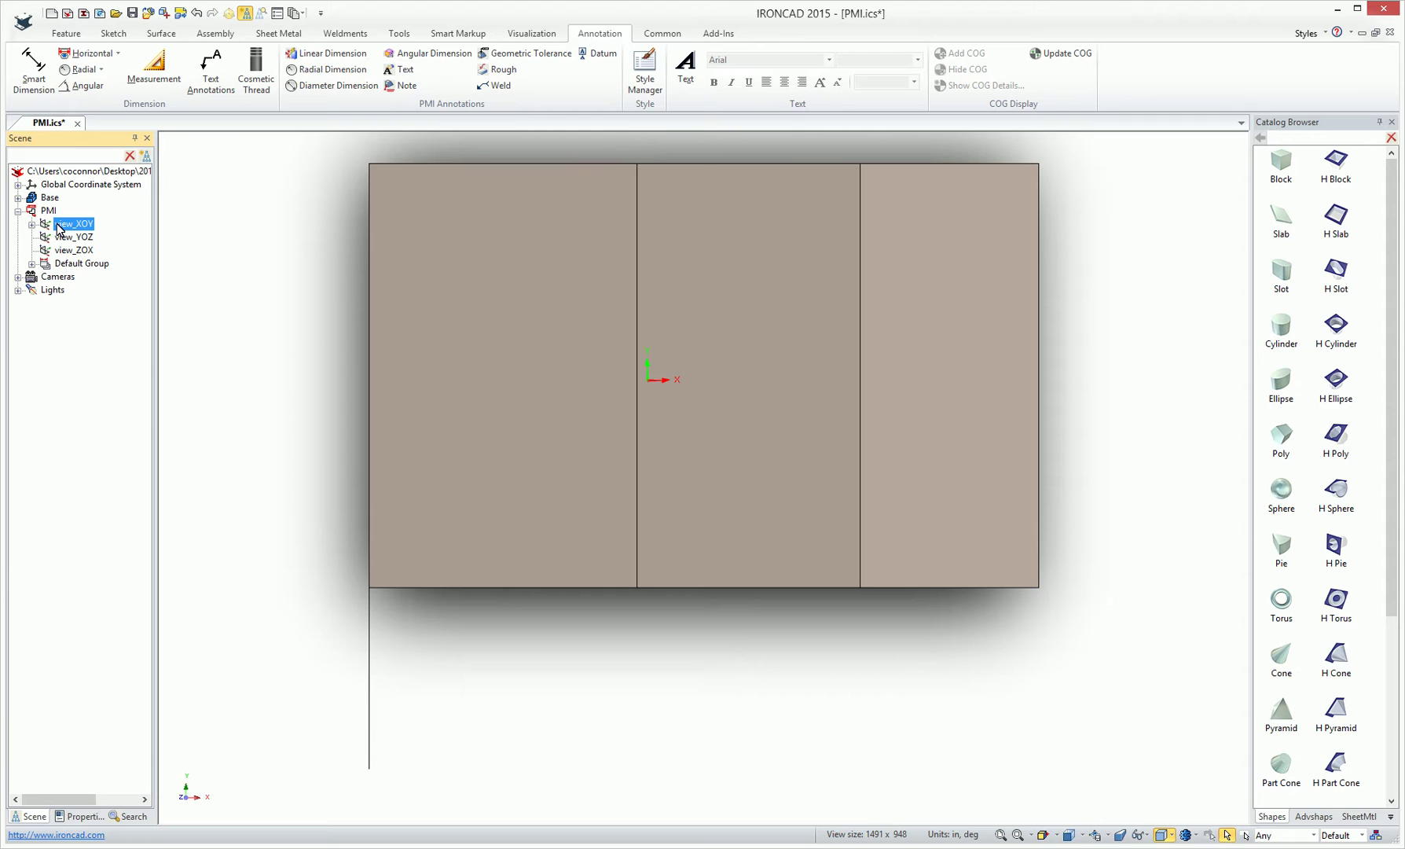
{"action": "double_click", "coordinate": [63, 240]}
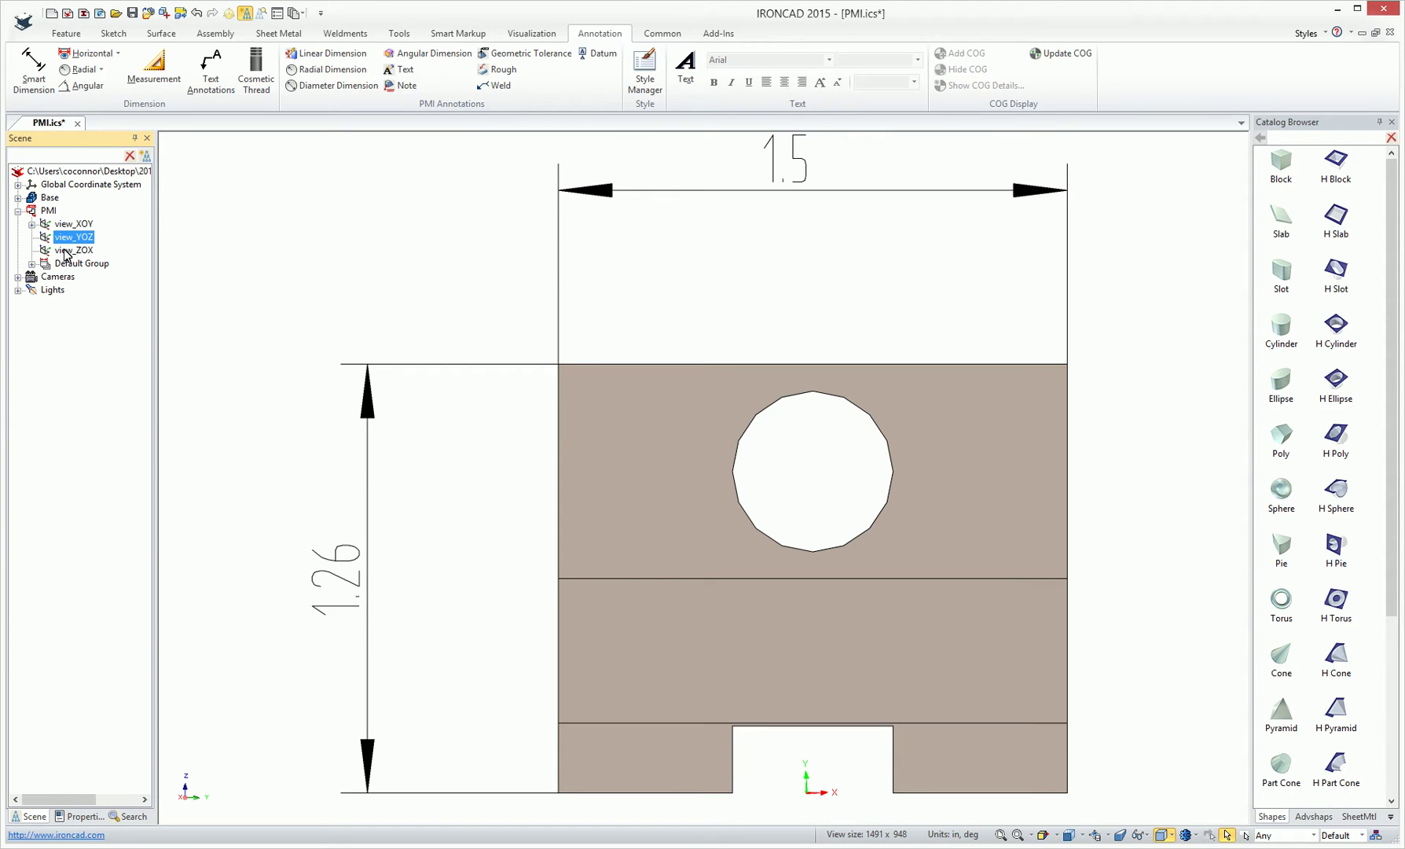
{"action": "double_click", "coordinate": [66, 251]}
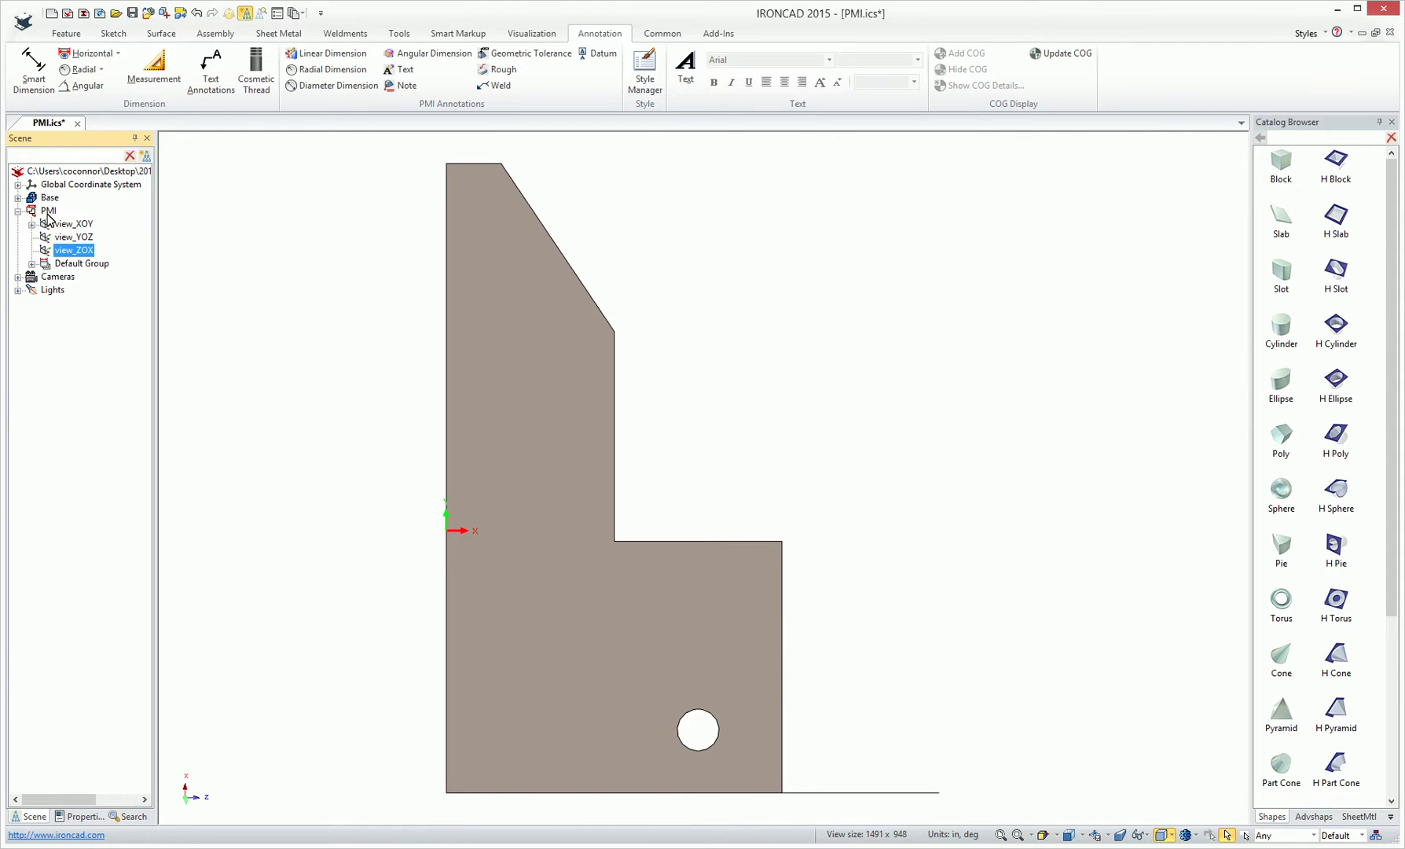
Return to view_XOY and orbit the part through angled, front and oblique views
{"action": "double_click", "coordinate": [61, 225]}
{"action": "middle_click_drag", "start_coordinate": [702, 547], "coordinate": [1155, 377]}
{"action": "middle_click_drag", "start_coordinate": [732, 348], "coordinate": [470, 415]}
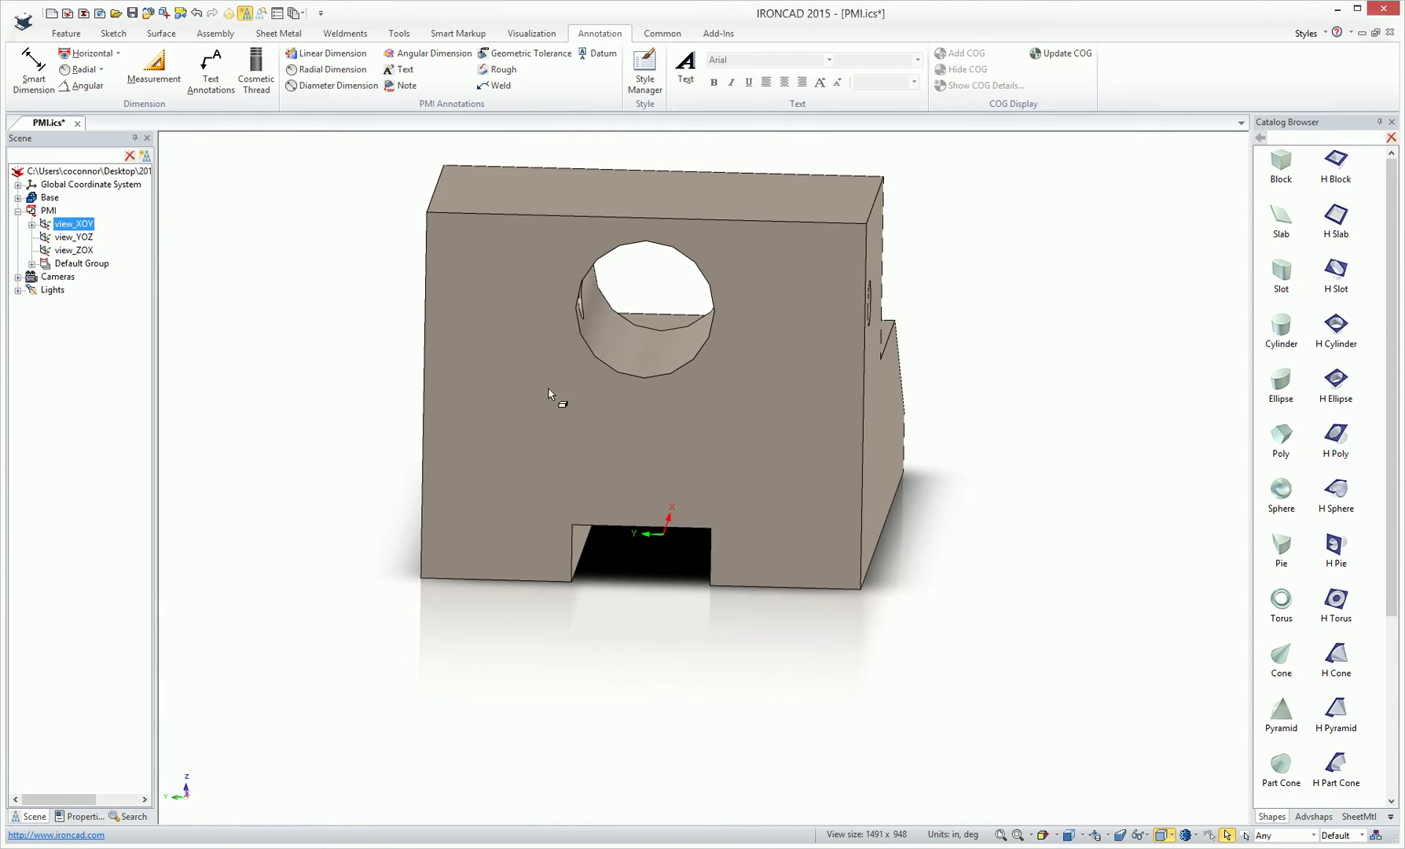
{"action": "middle_click_drag", "start_coordinate": [548, 393], "coordinate": [905, 599]}
Start a new PMI view named 'Front' with the Projection View type
{"action": "left_click", "coordinate": [47, 211]}
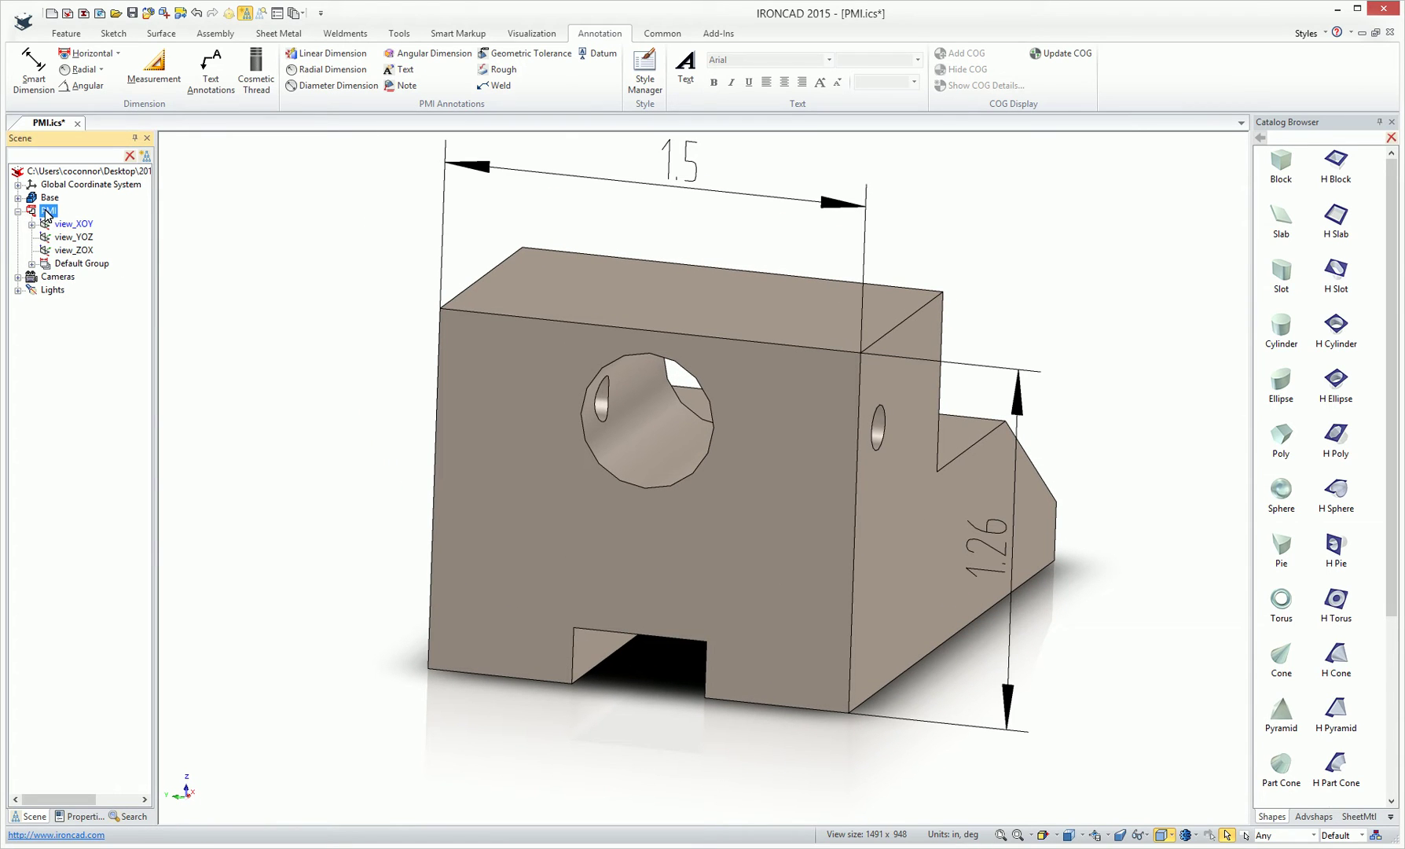
{"action": "right_click", "coordinate": [47, 216]}
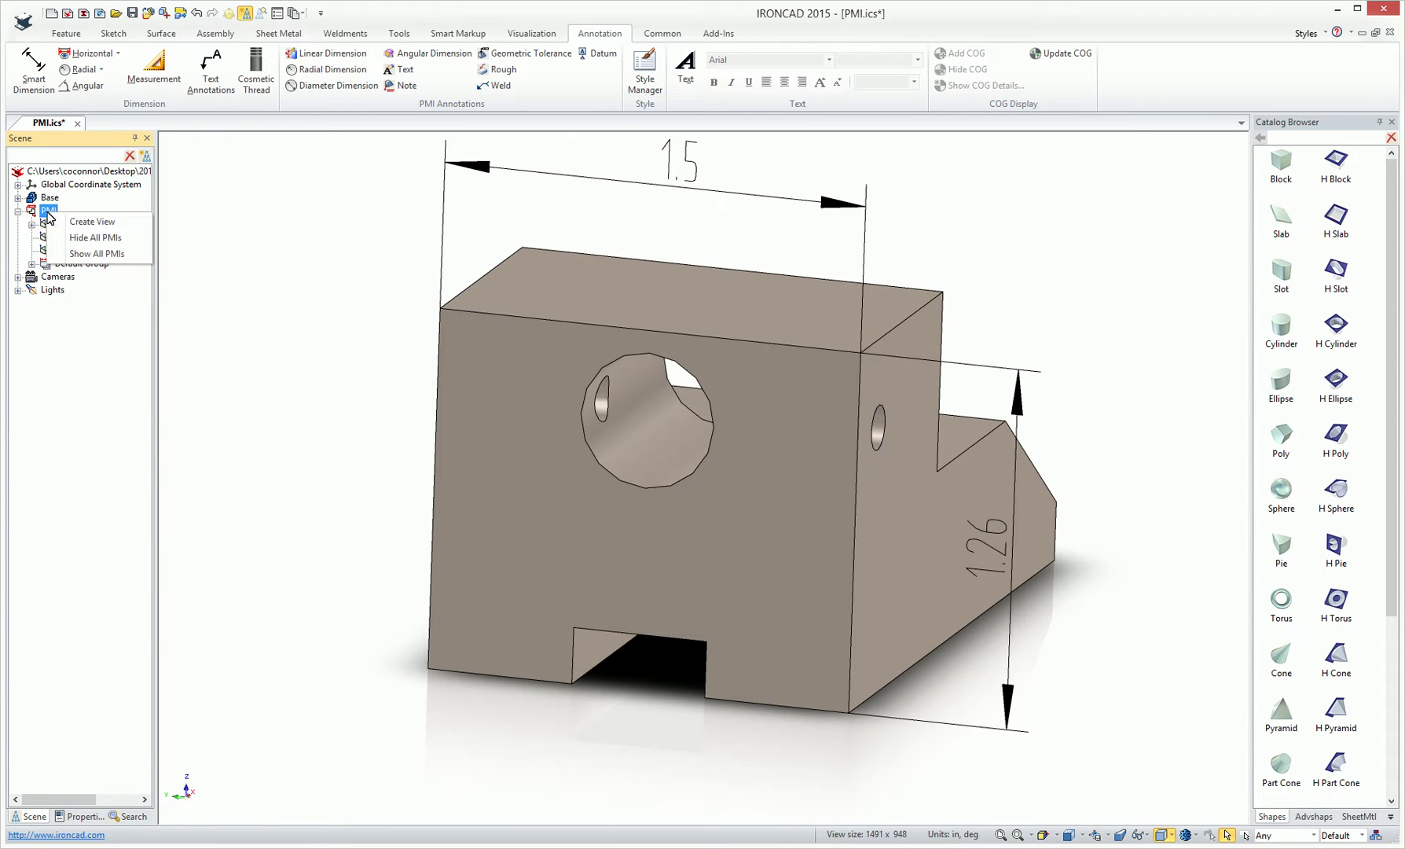
{"action": "left_click", "coordinate": [88, 226]}
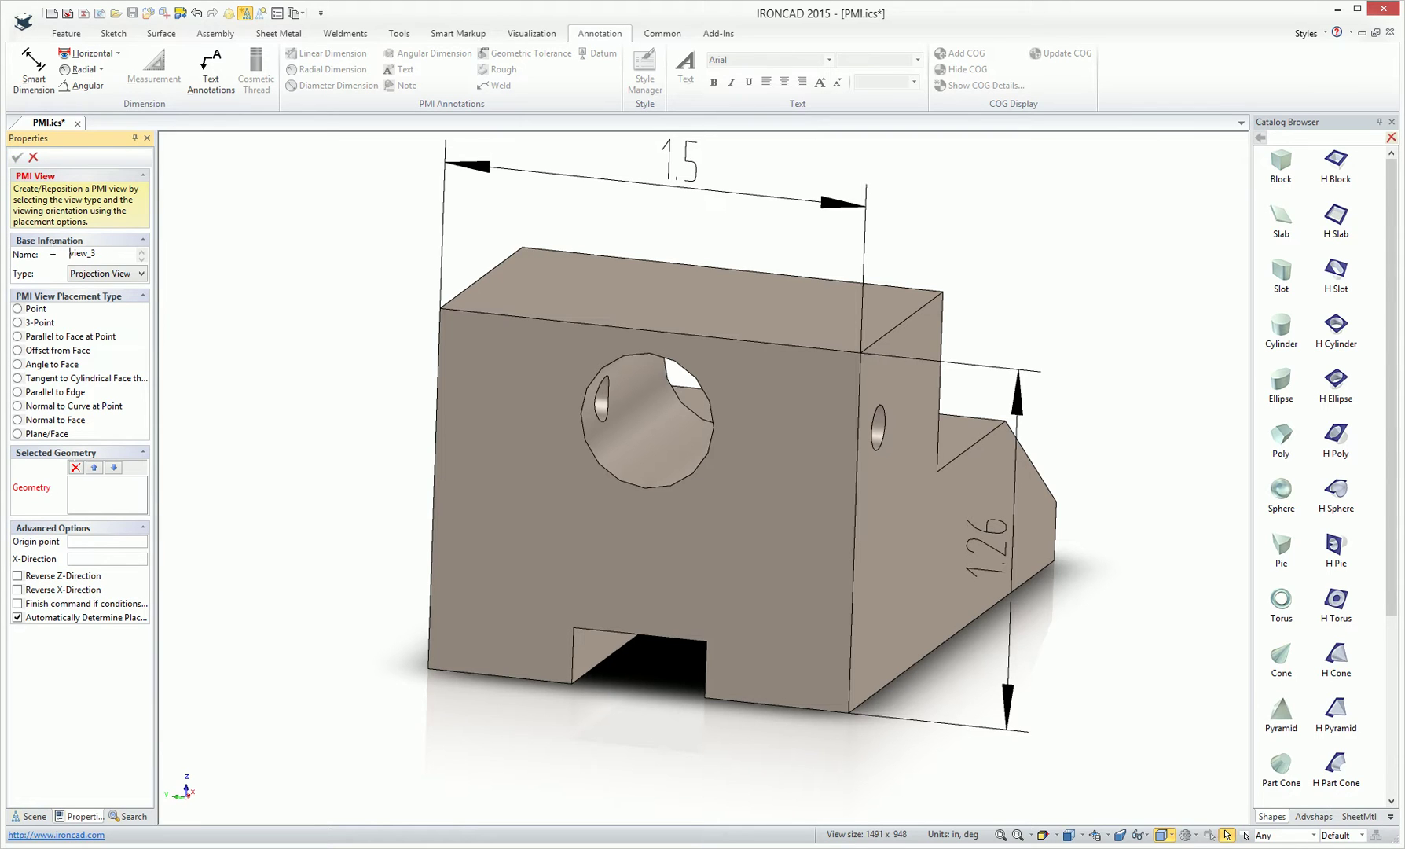
{"action": "double_click", "coordinate": [97, 254]}
{"action": "type", "text": "Front"}
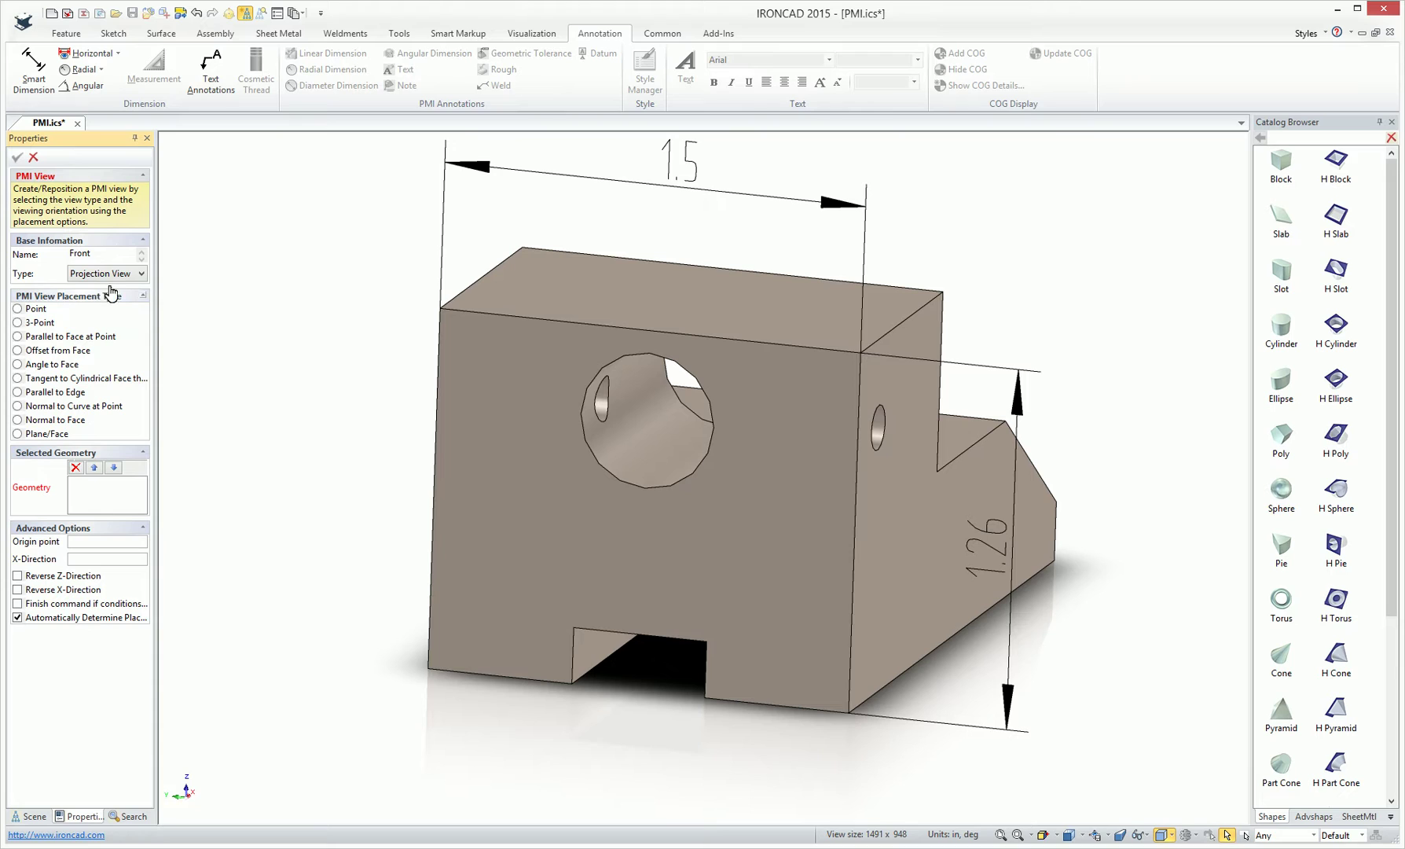
{"action": "left_click", "coordinate": [124, 273]}
{"action": "left_click", "coordinate": [110, 287]}
Place the Front view on the front face with its origin at the bottom-left vertex
{"action": "left_click", "coordinate": [507, 520]}
{"action": "left_click", "coordinate": [88, 544]}
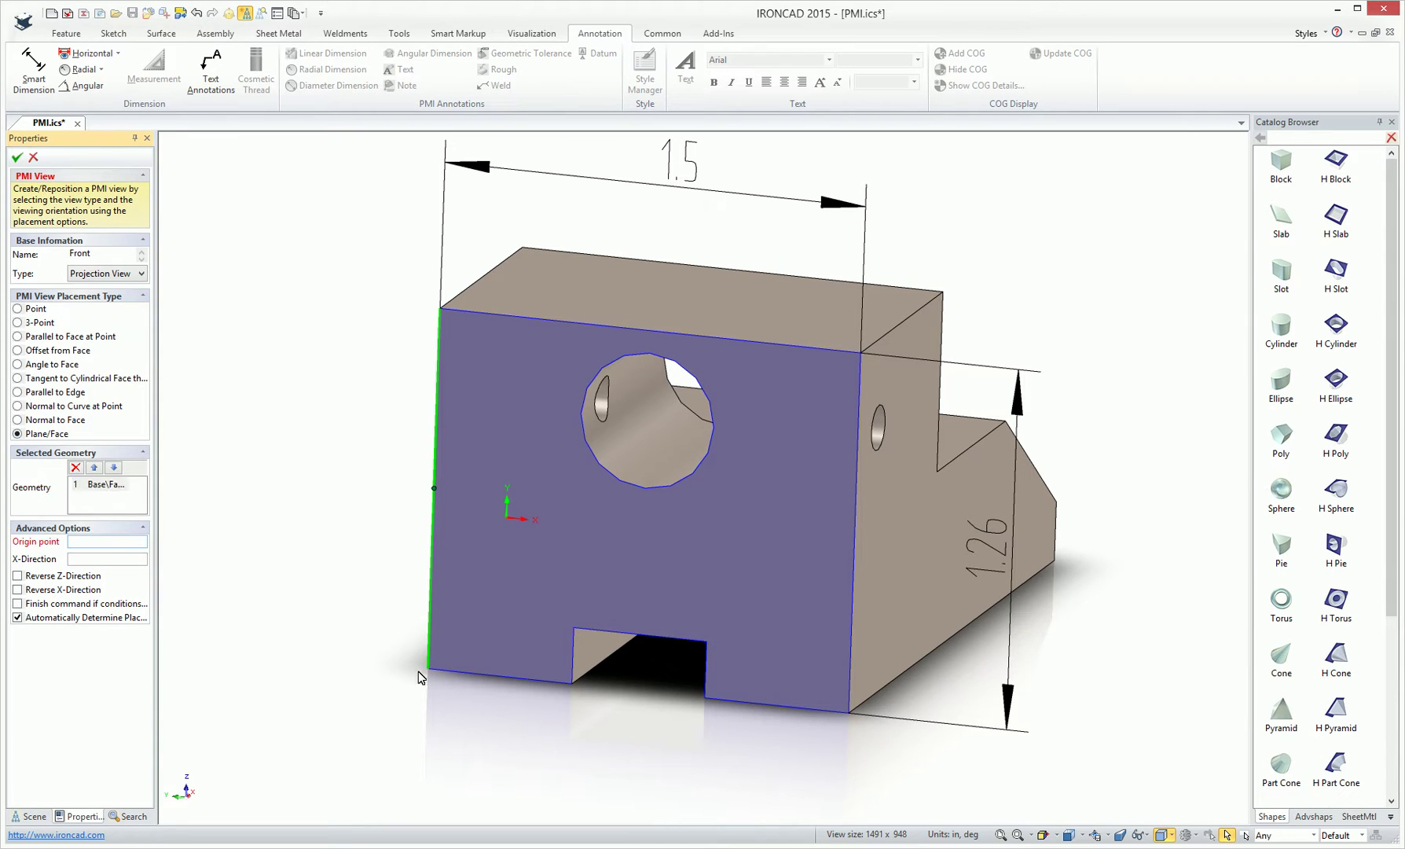
{"action": "left_click", "coordinate": [431, 672]}
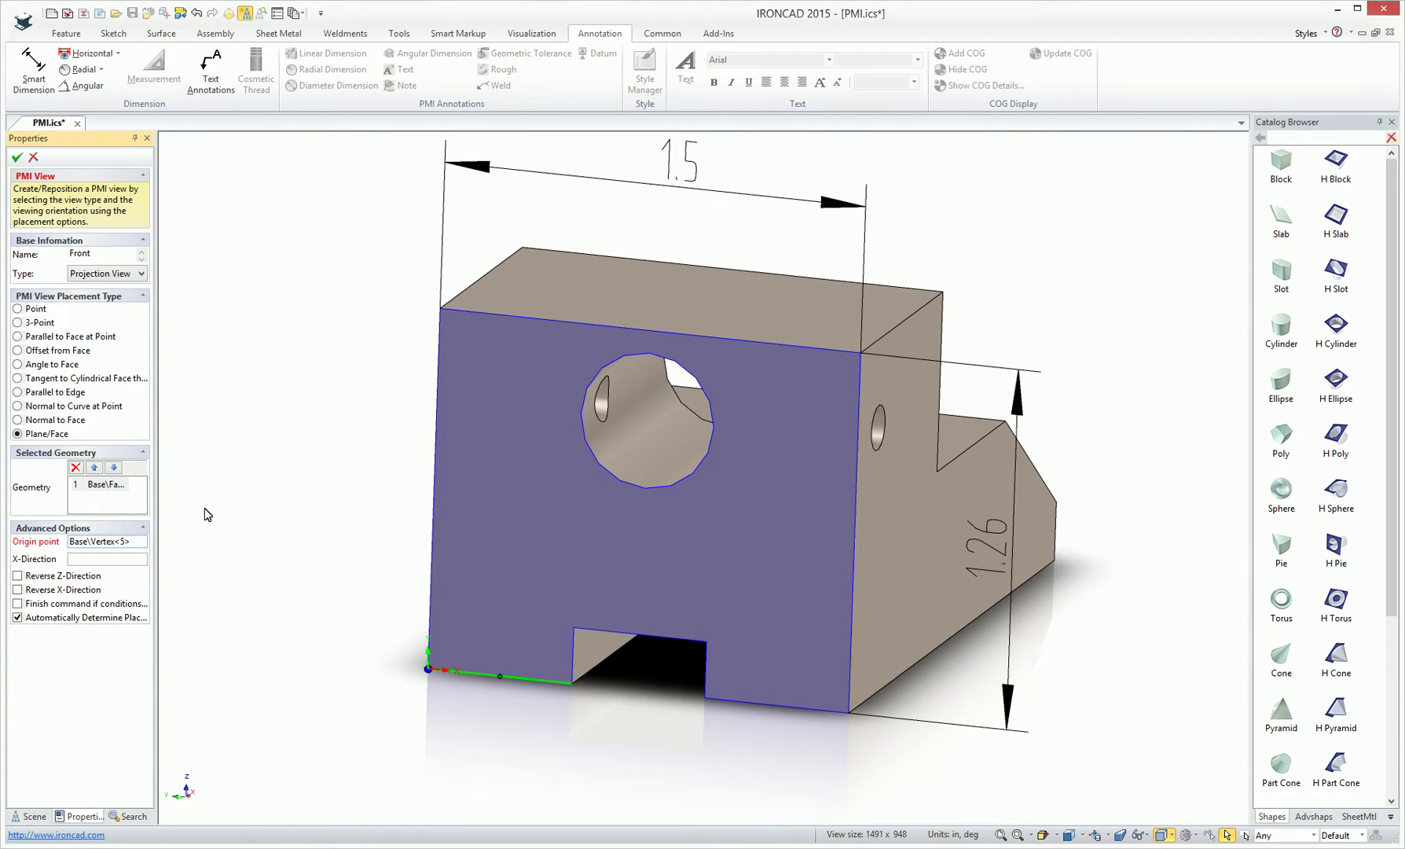
{"action": "left_click", "coordinate": [17, 159]}
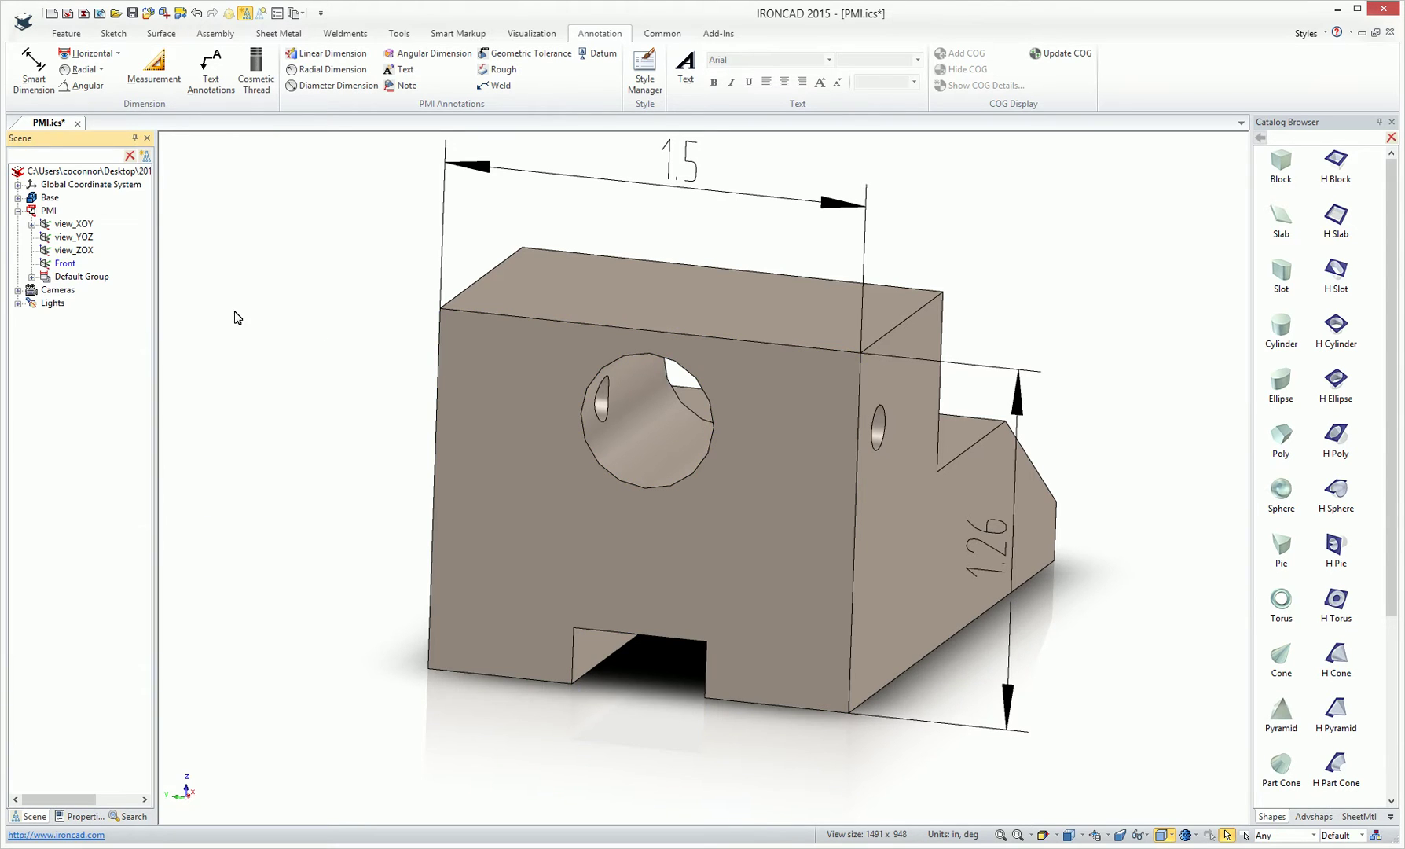
Reassign Linear Dim1 (1.5) and Linear Dim2 (1.26) from view_XOY to the Front view
{"action": "double_click", "coordinate": [61, 264]}
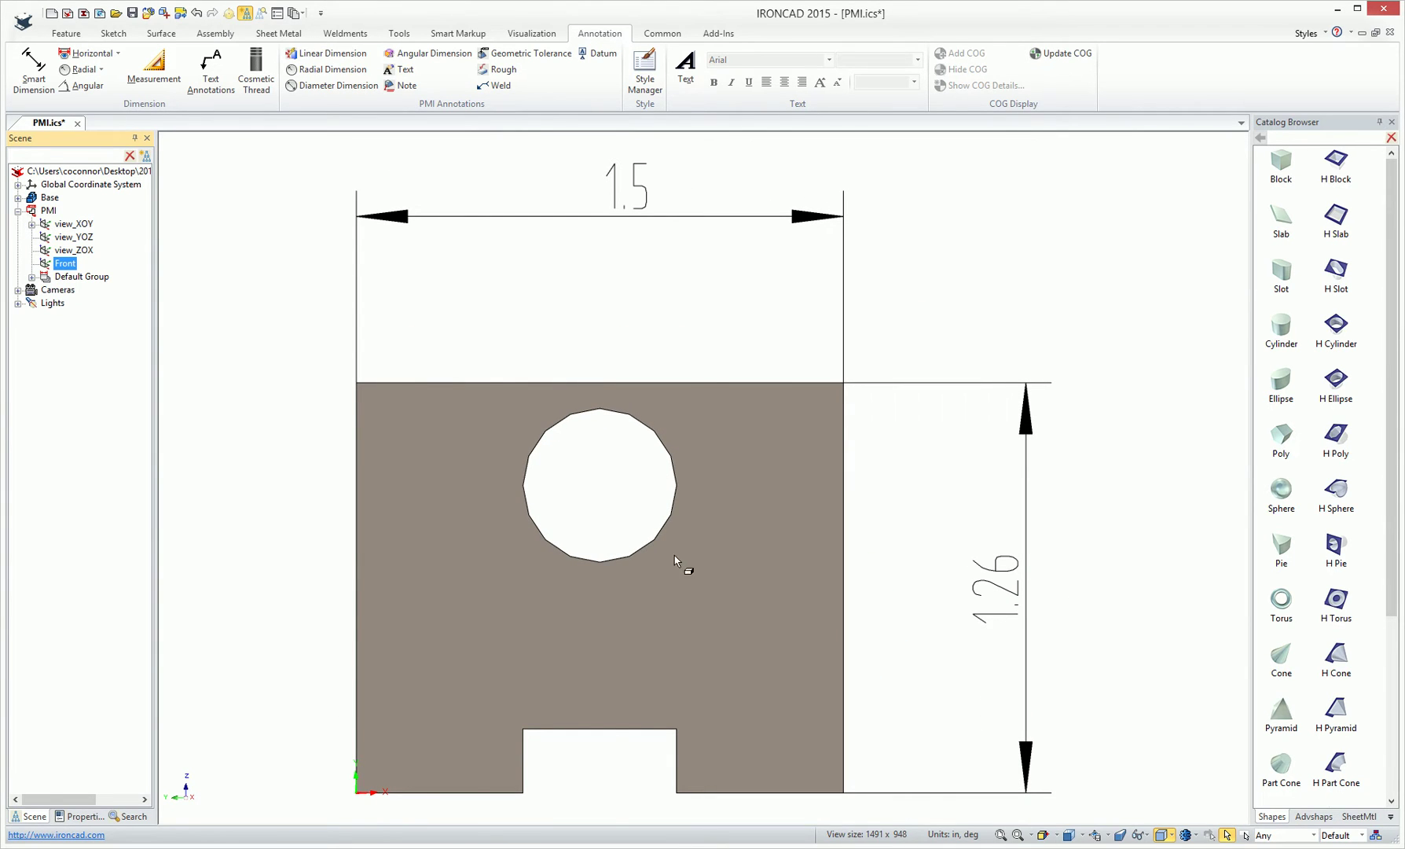
{"action": "middle_click_drag", "start_coordinate": [674, 564], "coordinate": [517, 520]}
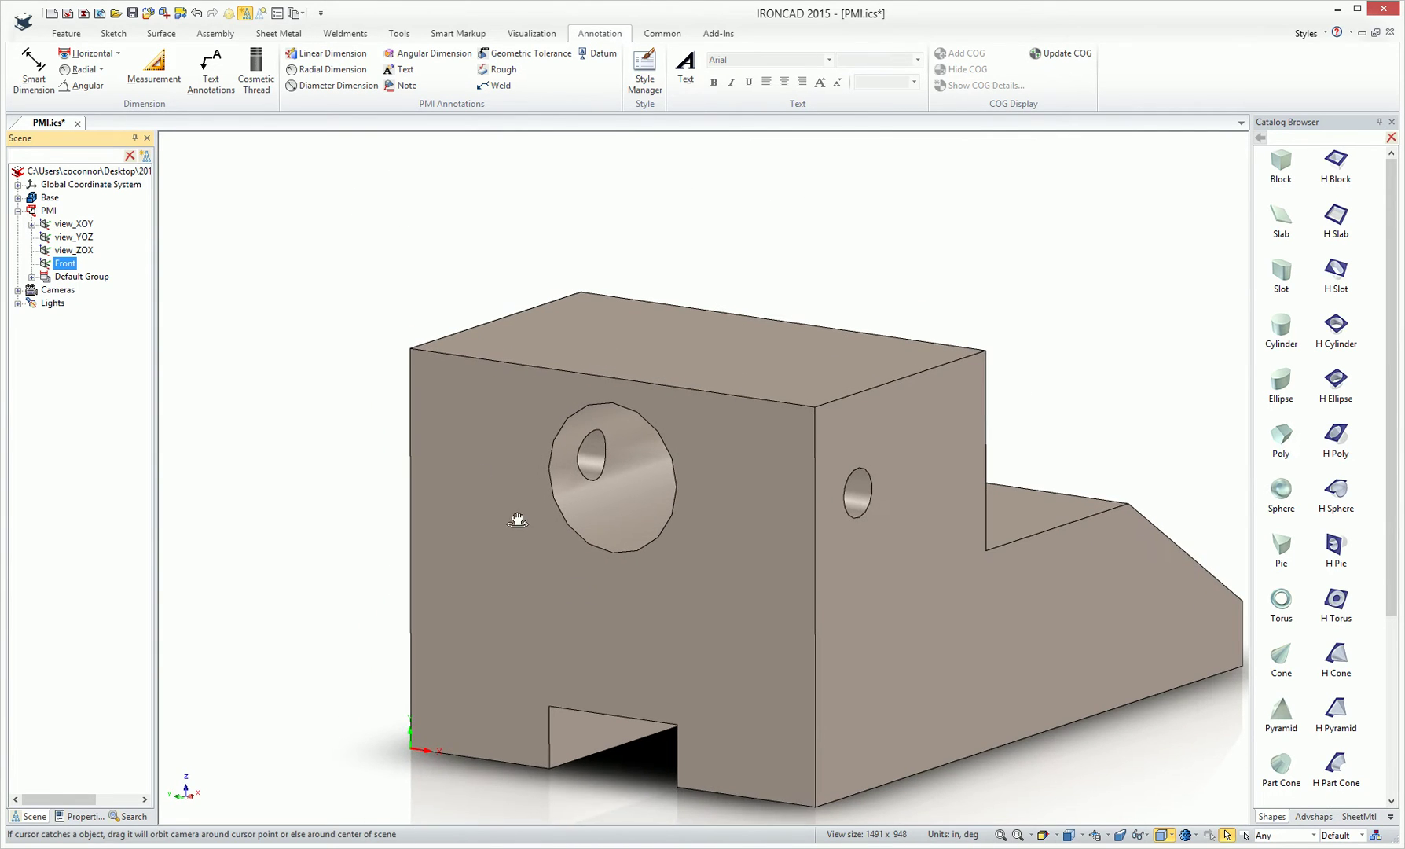
{"action": "left_click", "coordinate": [33, 224]}
{"action": "left_click", "coordinate": [63, 237]}
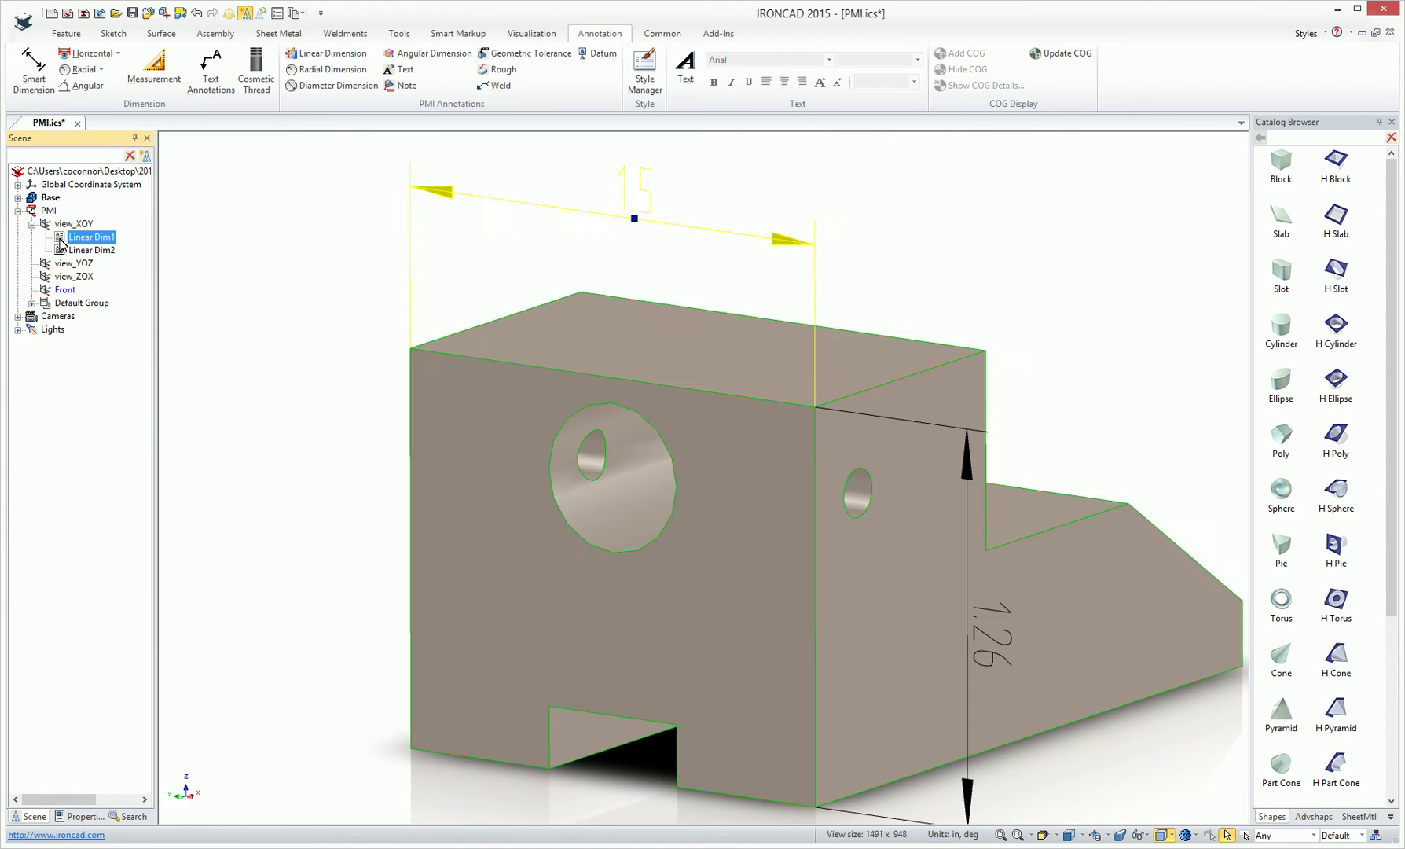
{"action": "left_click", "coordinate": [64, 251], "text": "shift"}
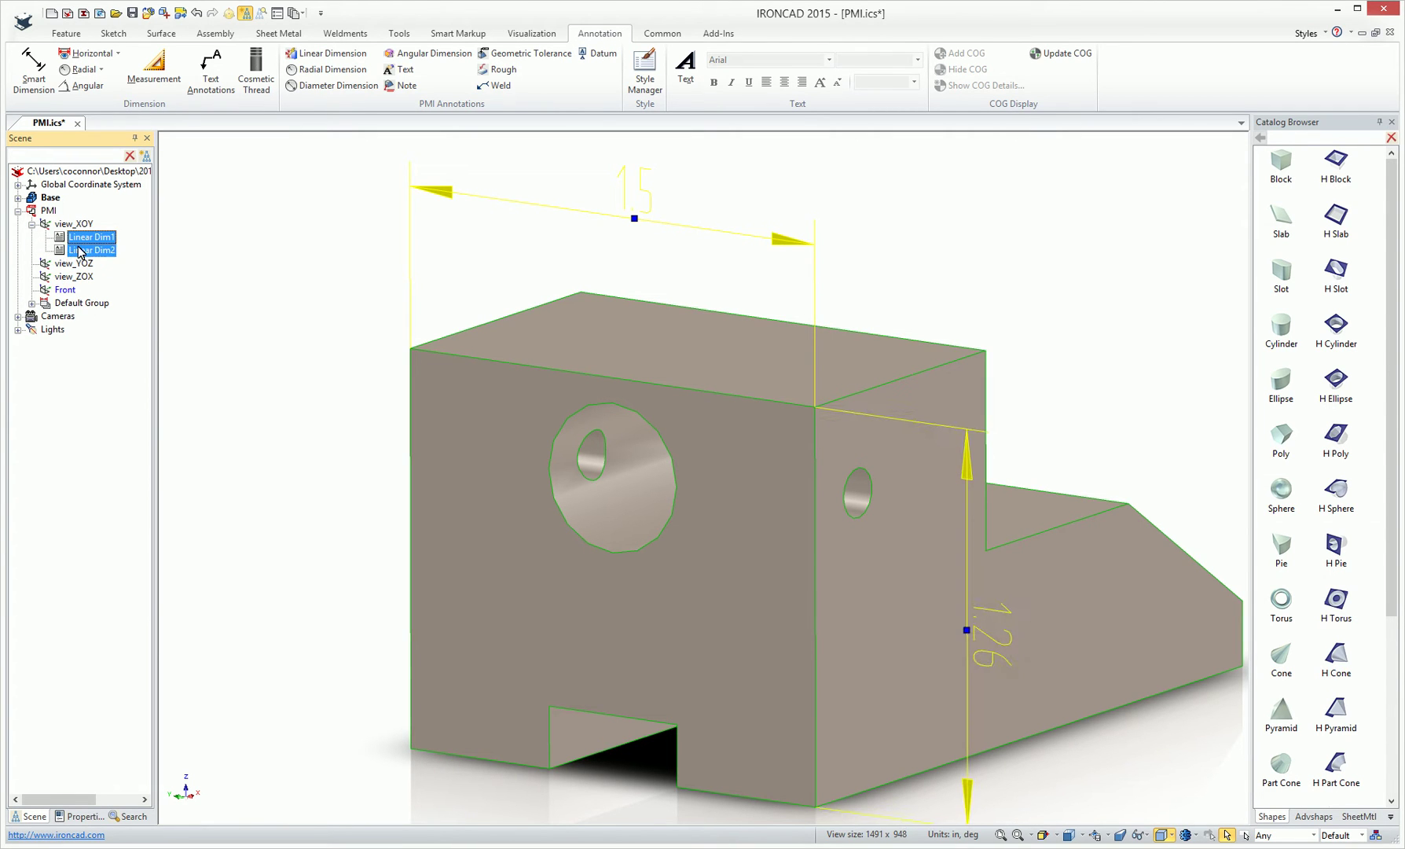
{"action": "right_click", "coordinate": [80, 251]}
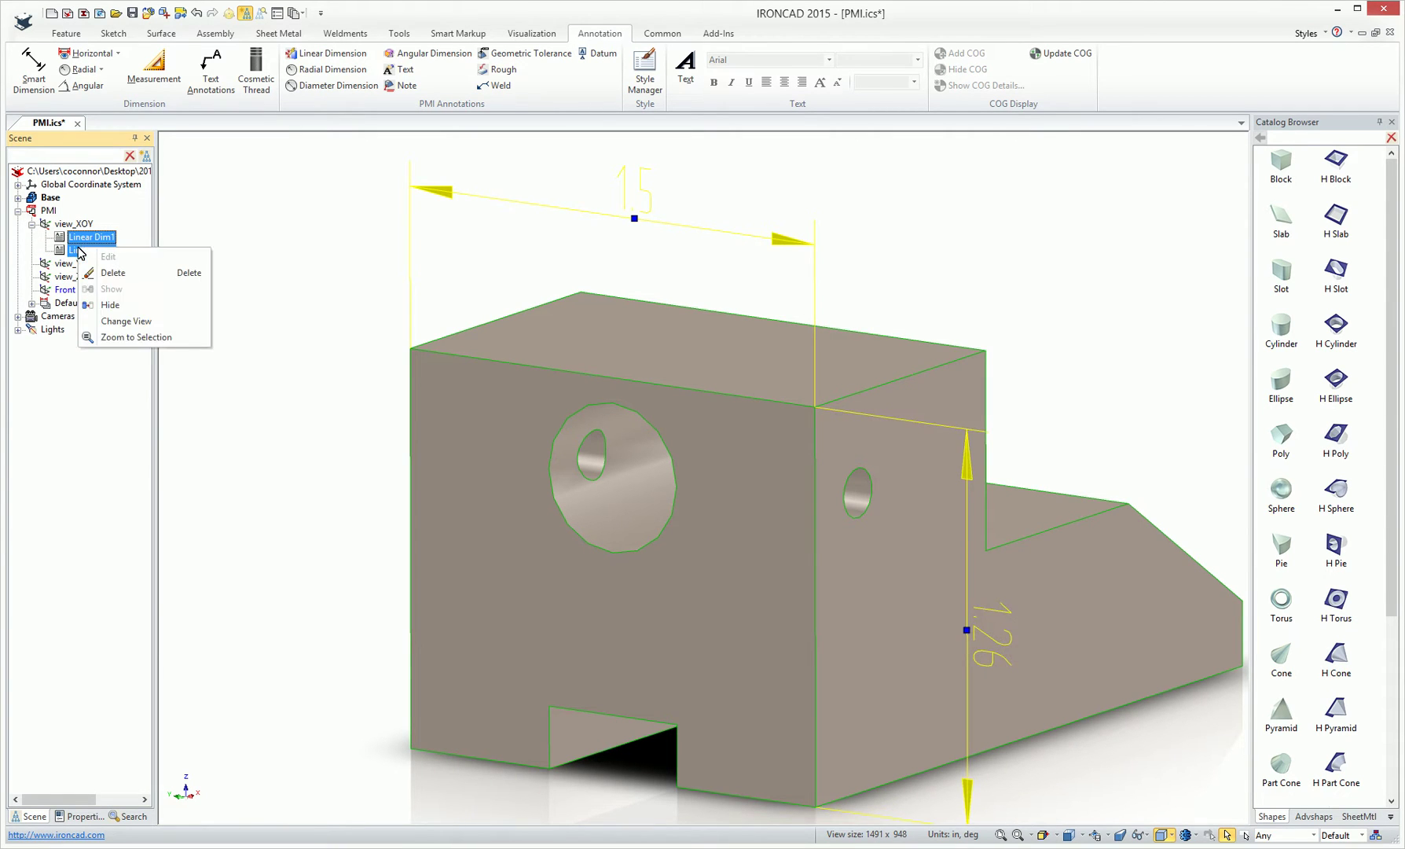
{"action": "left_click", "coordinate": [127, 323]}
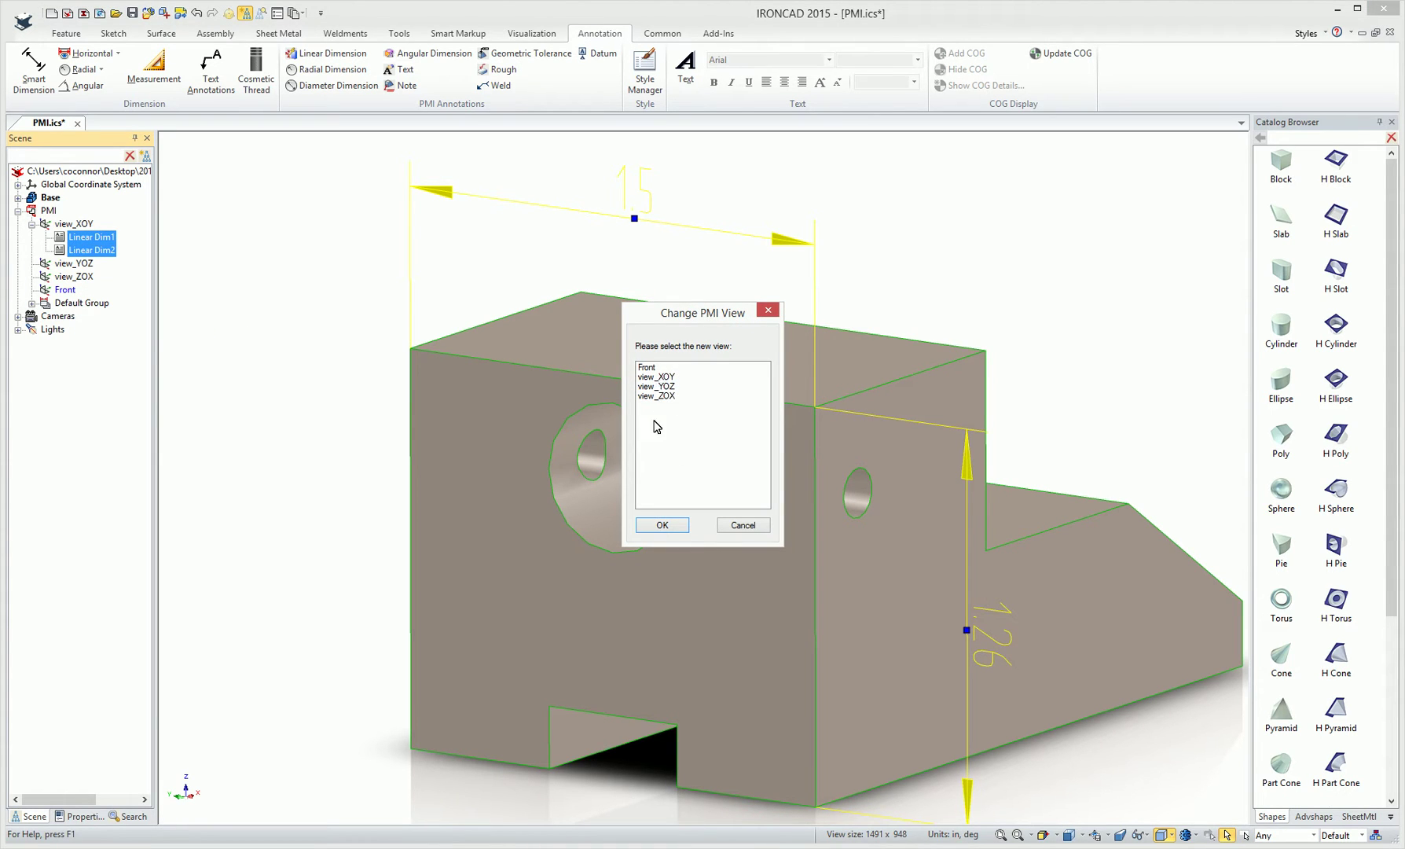
{"action": "left_click", "coordinate": [647, 368]}
{"action": "left_click", "coordinate": [662, 526]}
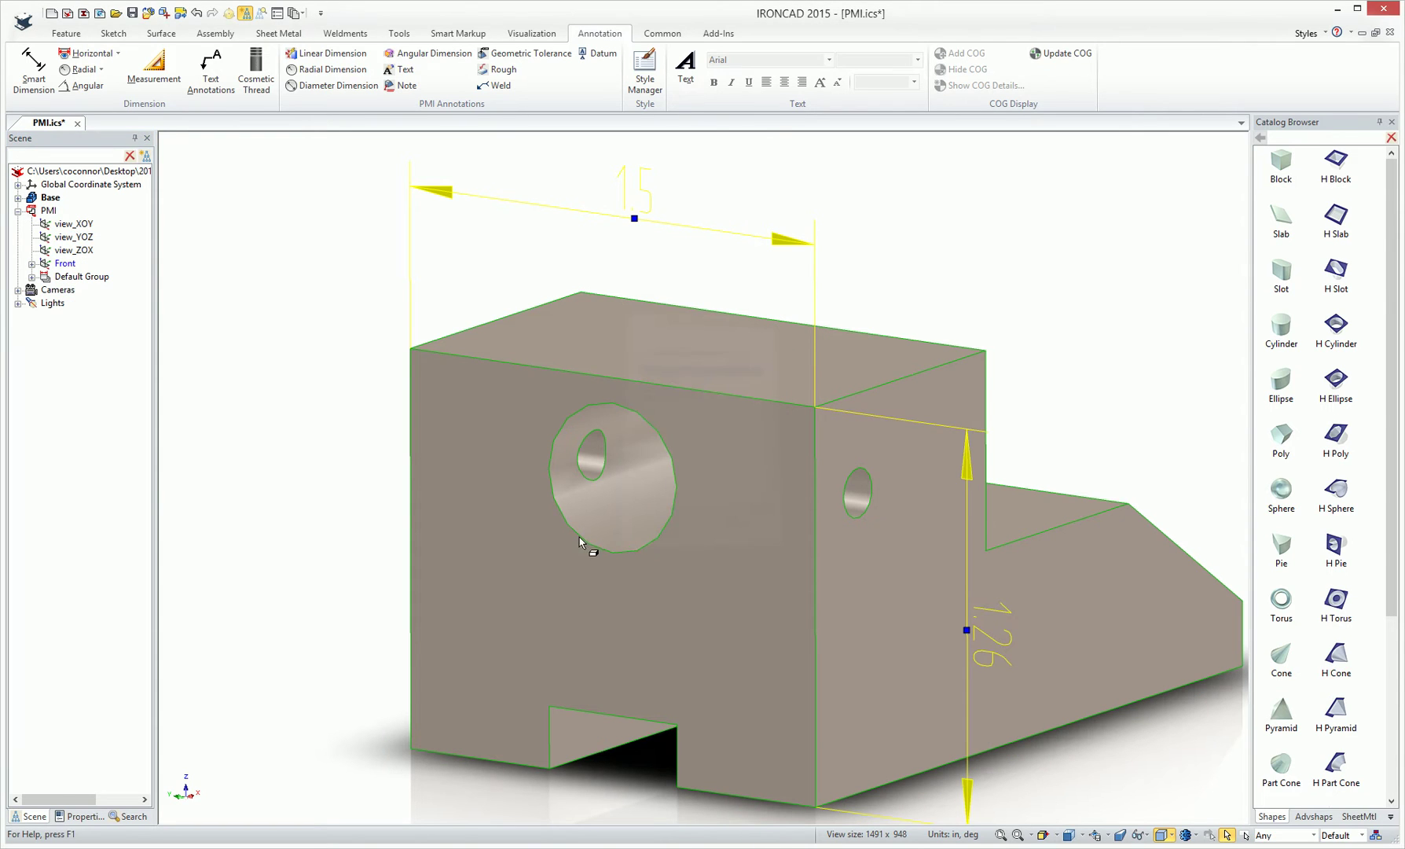
{"action": "left_click", "coordinate": [32, 264]}
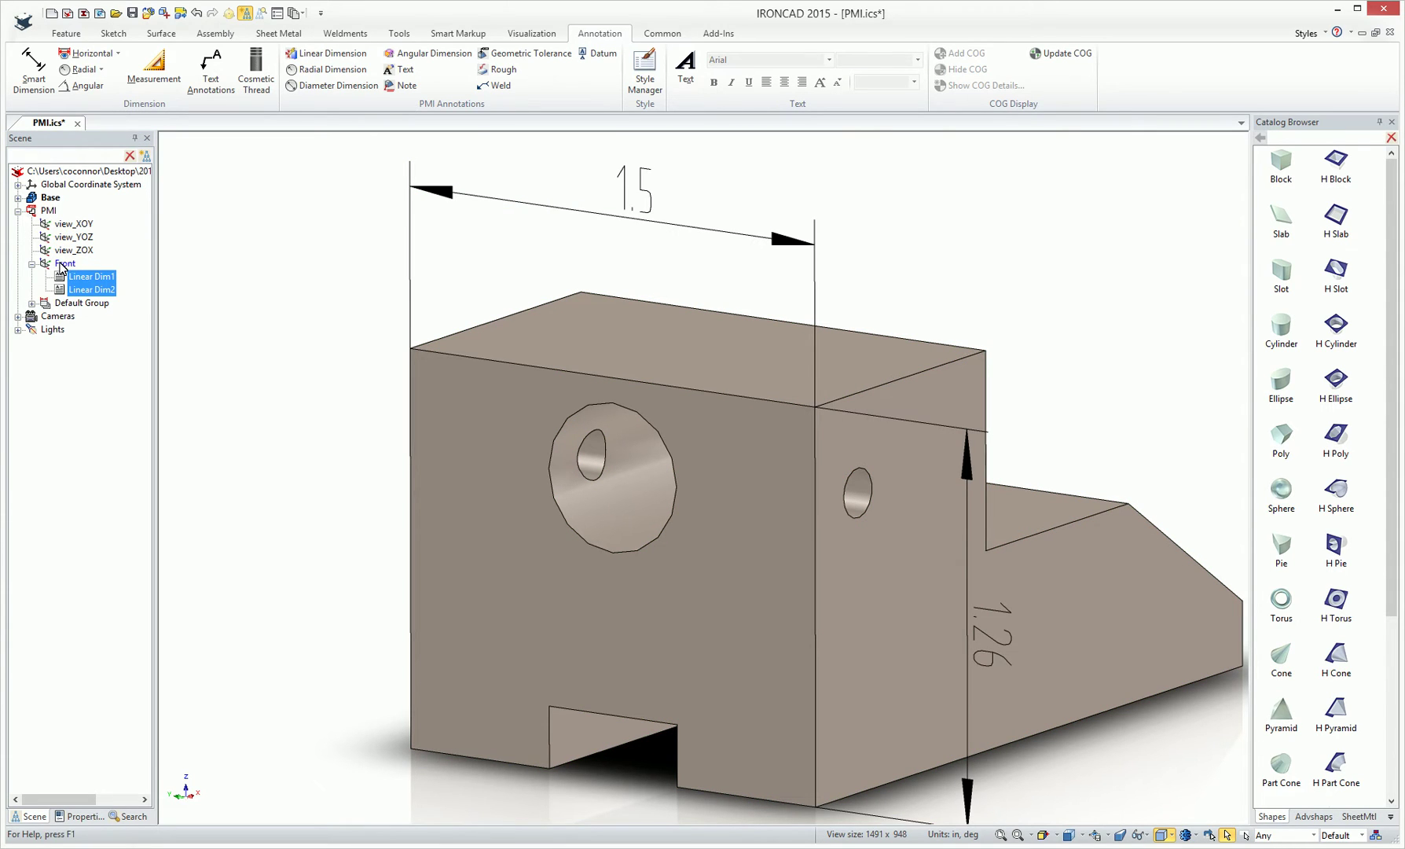
Add an R0.24 radial dimension to the large hole on the front face
{"action": "left_click", "coordinate": [334, 347]}
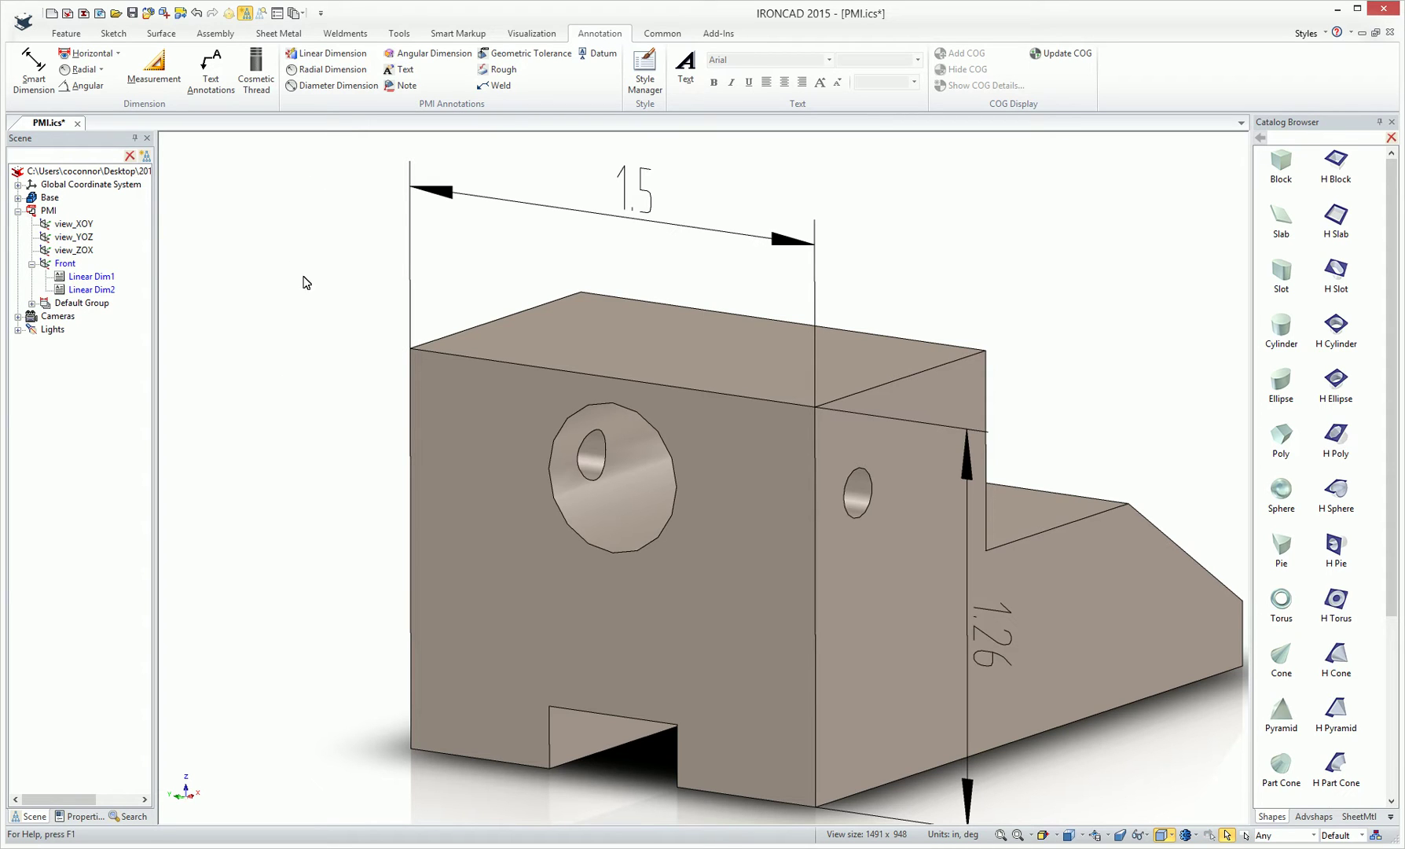
{"action": "left_click", "coordinate": [333, 69]}
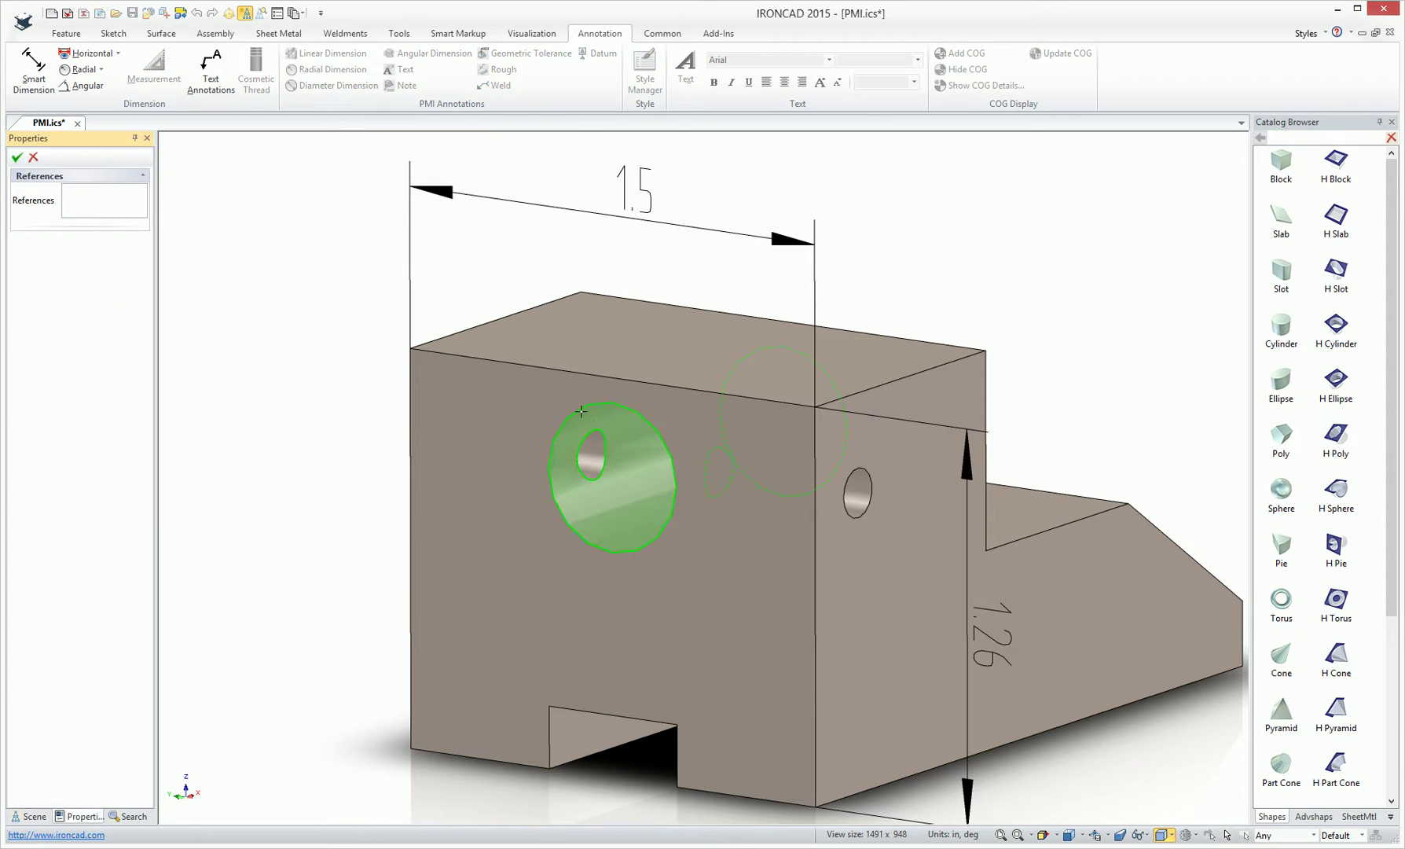
{"action": "left_click", "coordinate": [675, 467]}
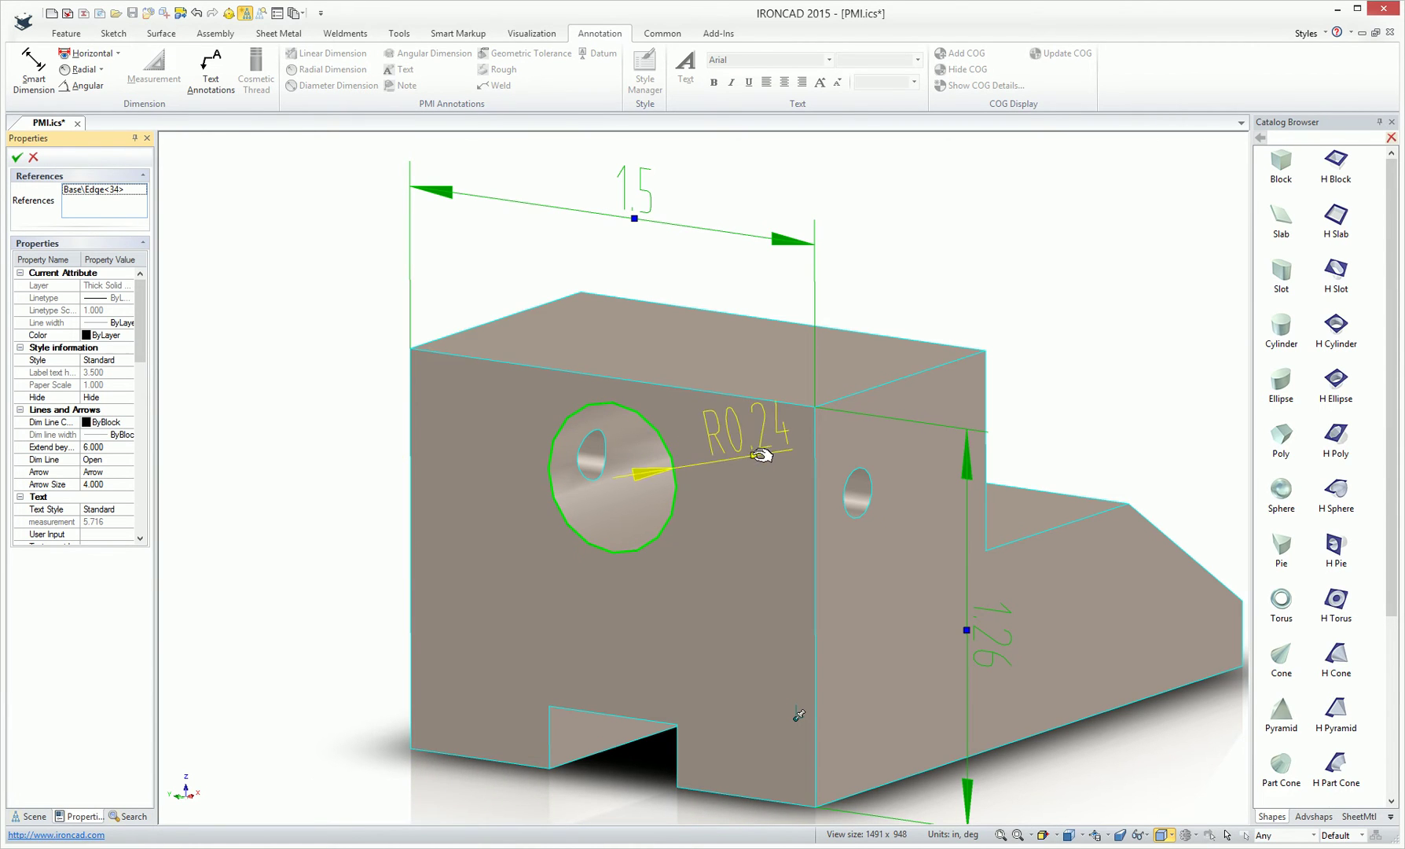
{"action": "left_click", "coordinate": [760, 454]}
{"action": "scroll", "coordinate": [708, 480], "scroll_direction": "down", "scroll_amount": 3}
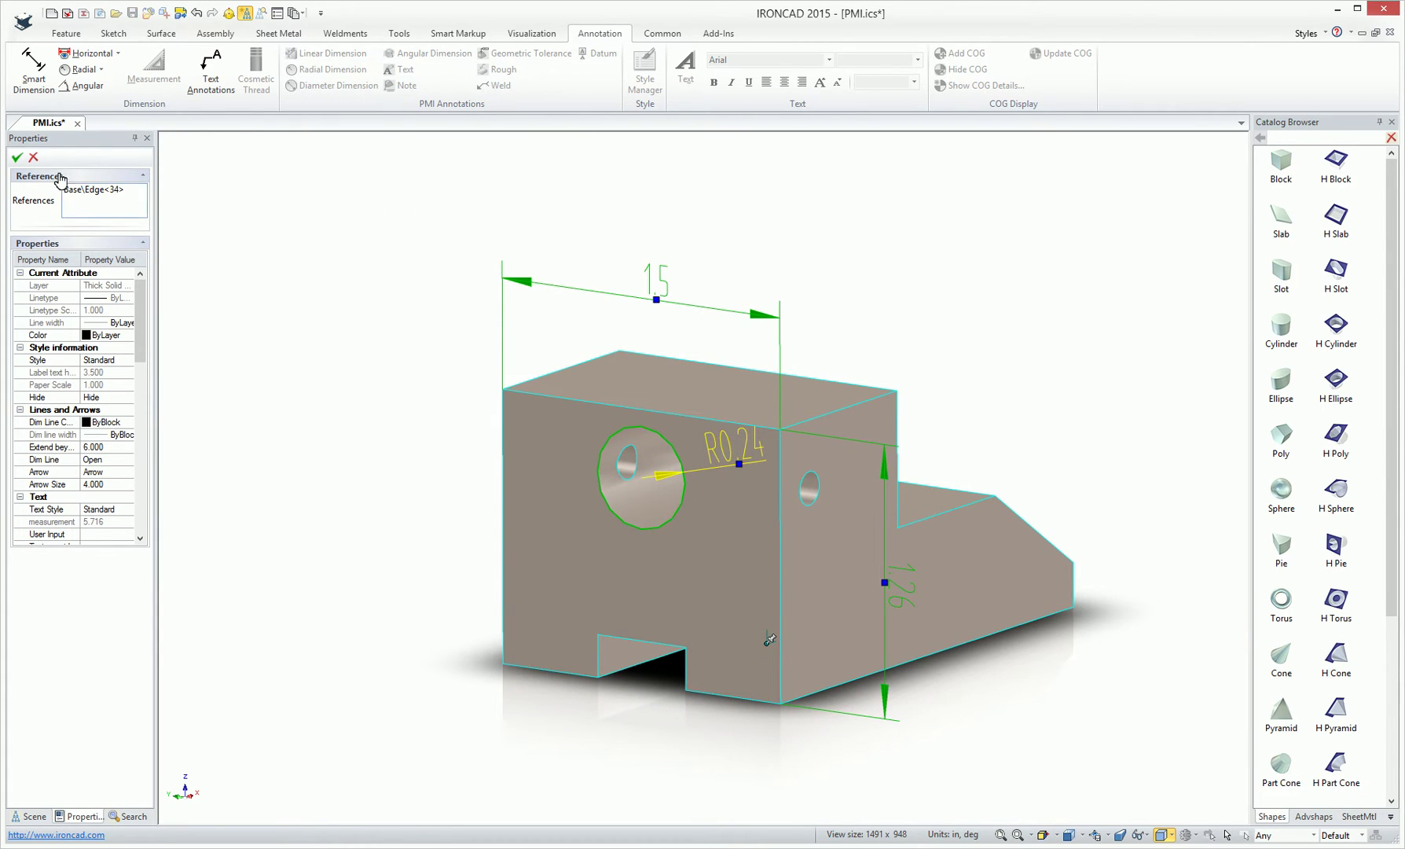
{"action": "left_click", "coordinate": [17, 157]}
Dimension the bottom notch with 0.51, 0.98 and 0.2 linear dimensions, then list them under Front
{"action": "left_click", "coordinate": [330, 52]}
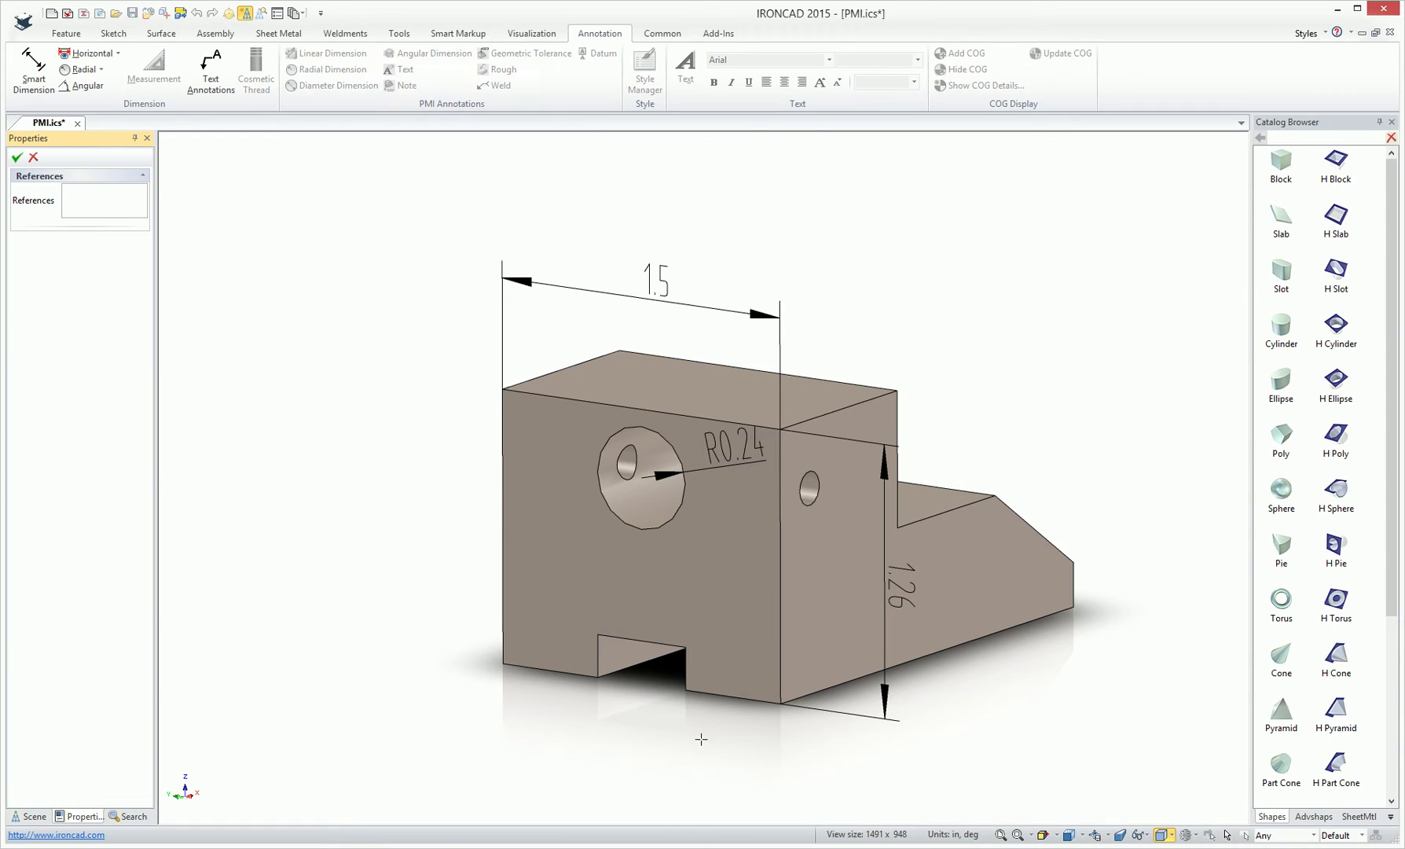
{"action": "left_click", "coordinate": [750, 712]}
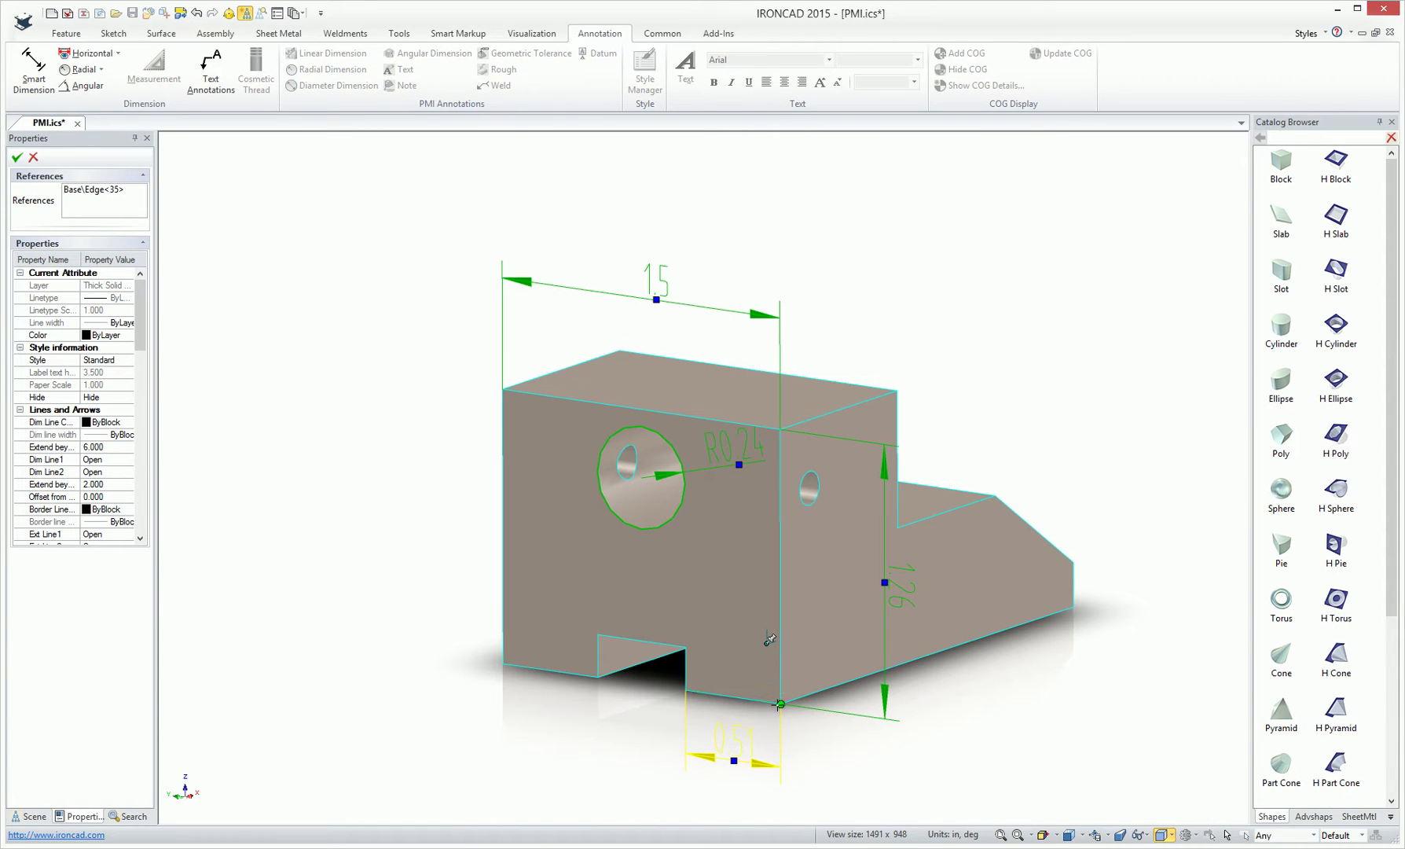
{"action": "left_click", "coordinate": [780, 703]}
{"action": "left_click", "coordinate": [597, 678]}
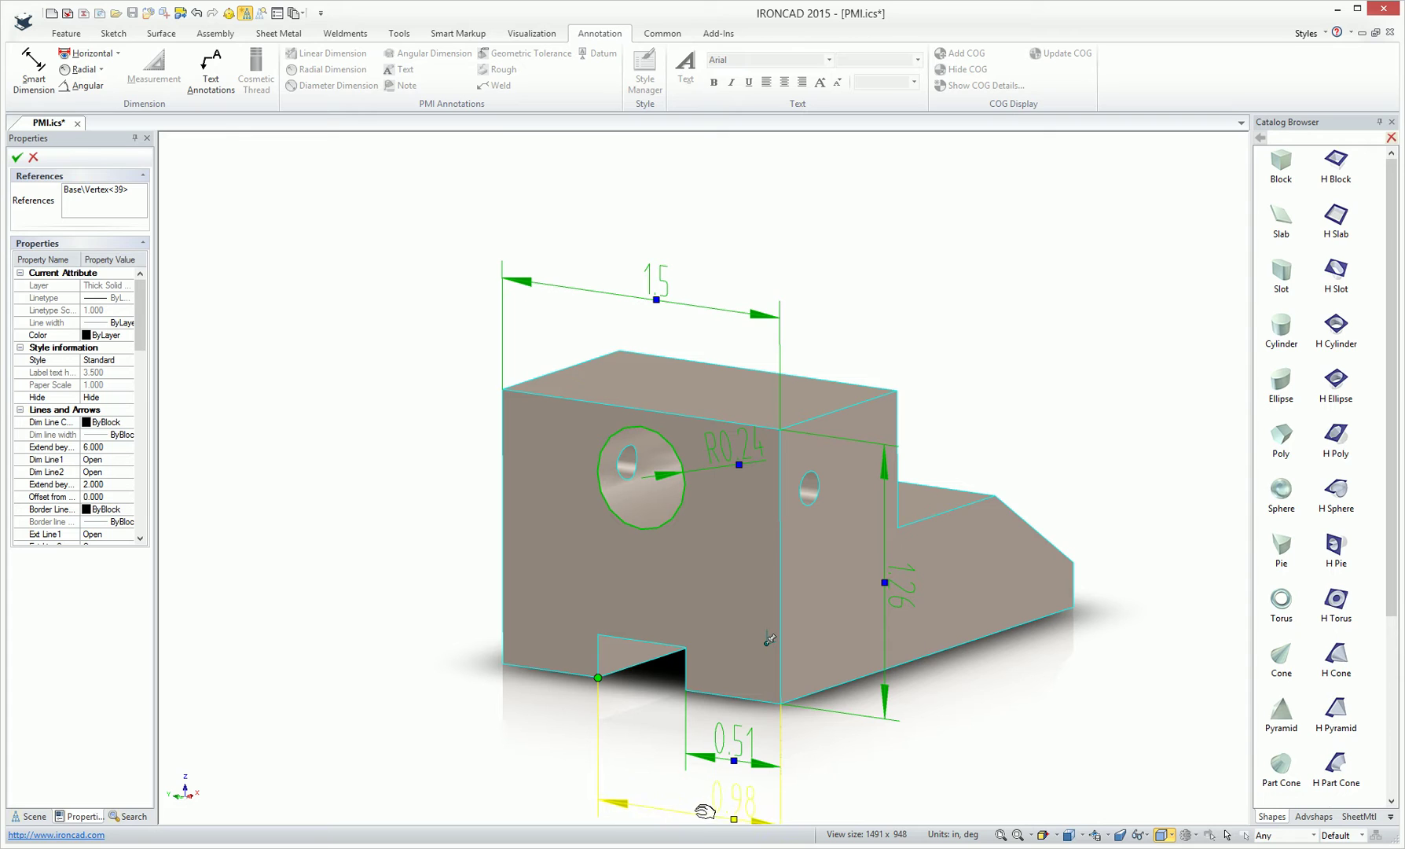
{"action": "scroll", "coordinate": [708, 811], "scroll_direction": "down", "scroll_amount": 2}
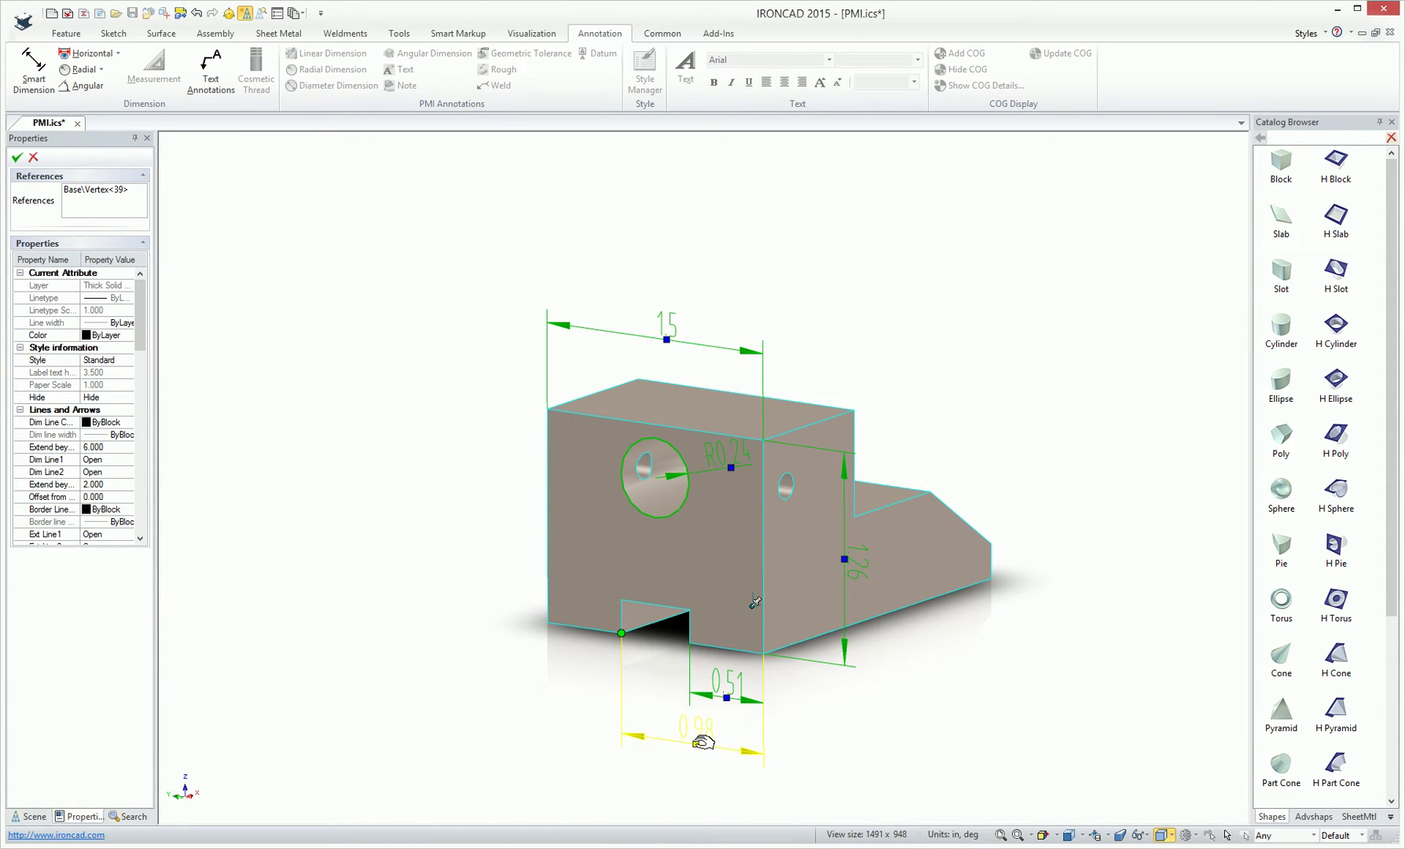
{"action": "left_click", "coordinate": [713, 739]}
{"action": "left_click", "coordinate": [690, 620]}
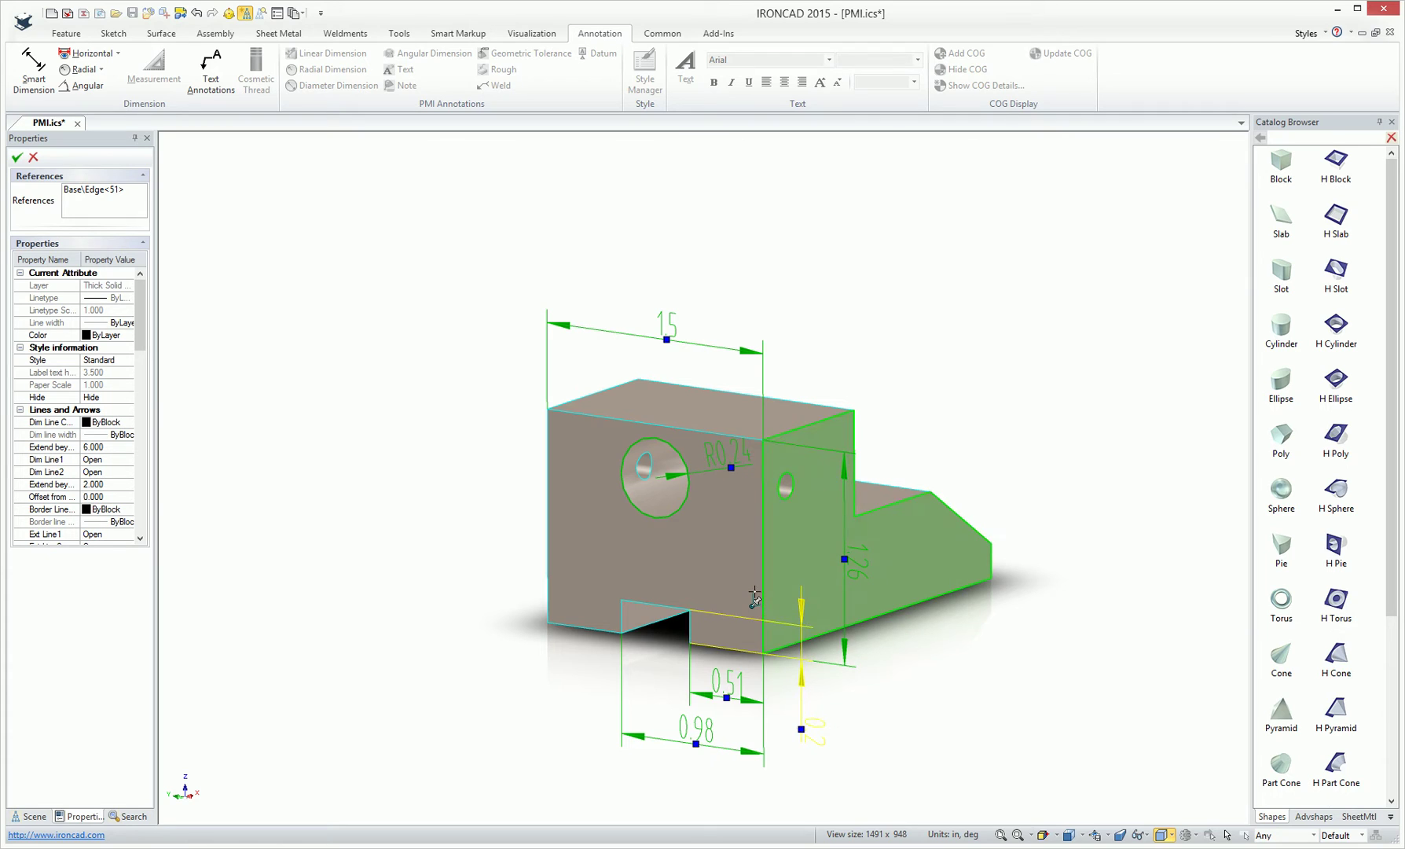
{"action": "left_click", "coordinate": [17, 157]}
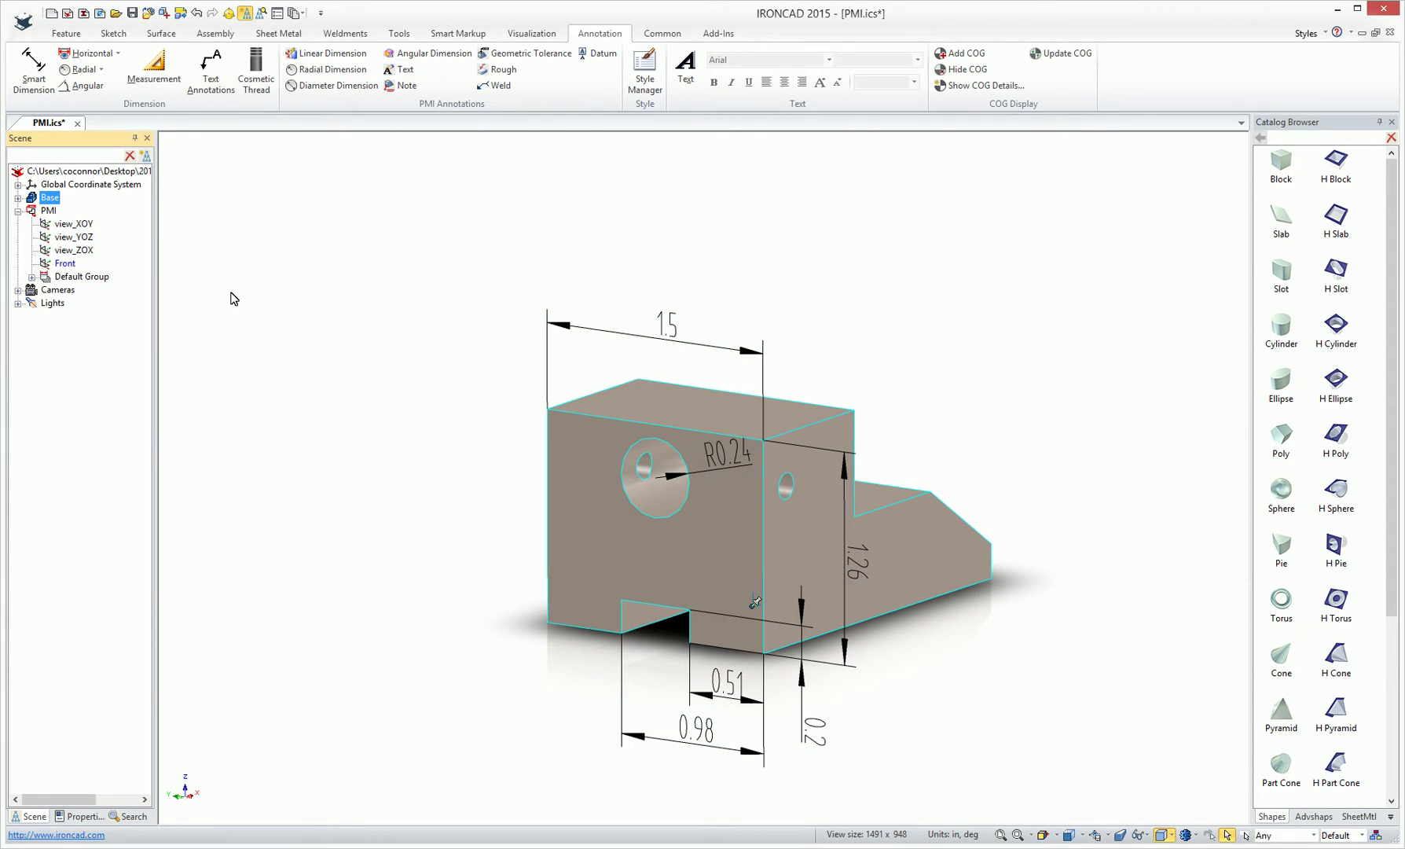
{"action": "double_click", "coordinate": [64, 265]}
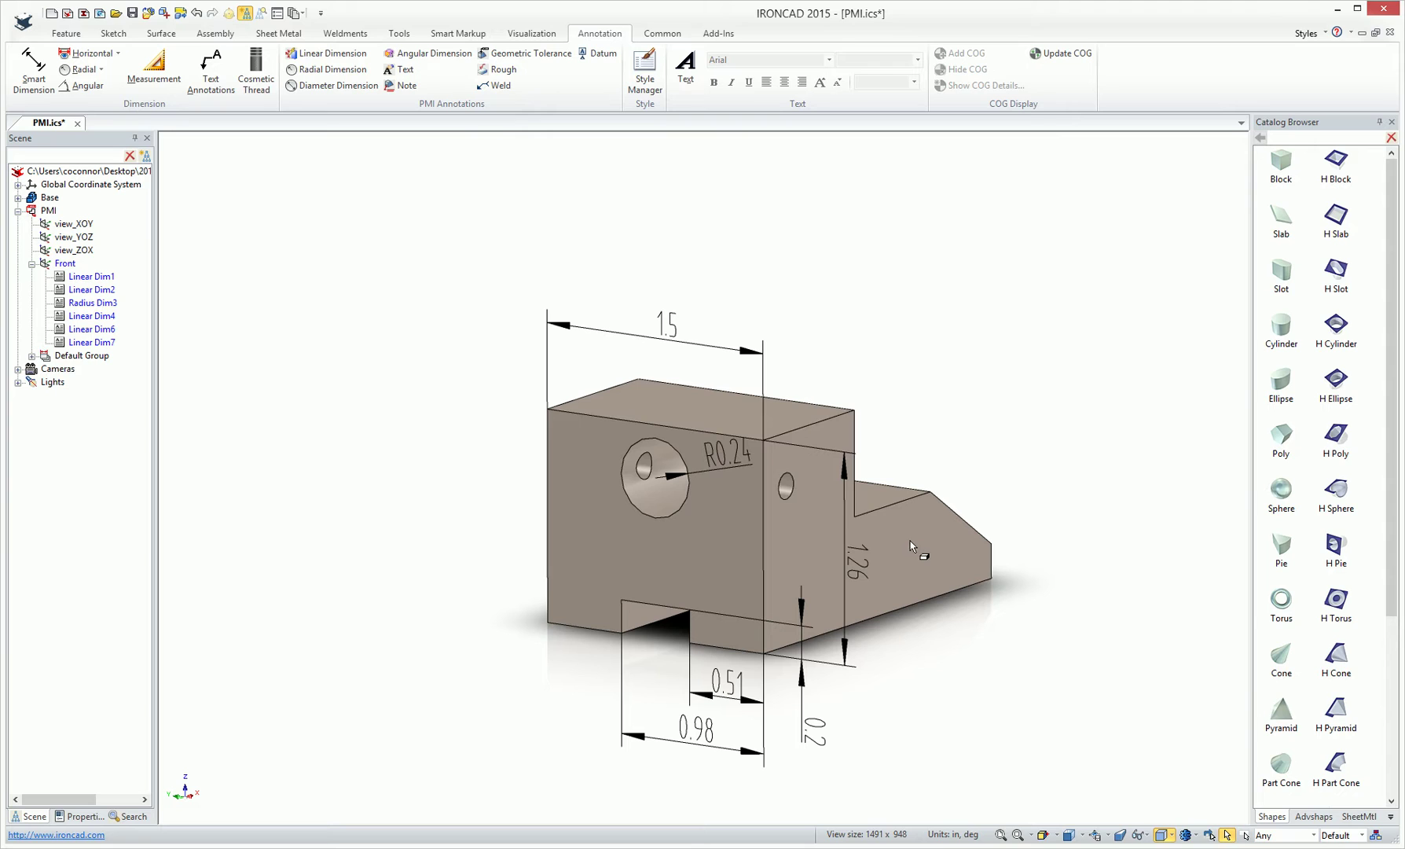
Create a Plane/Face PMI view named 'Side' on the right face, origin at its bottom corner
{"action": "right_click", "coordinate": [49, 213]}
{"action": "left_click", "coordinate": [81, 224]}
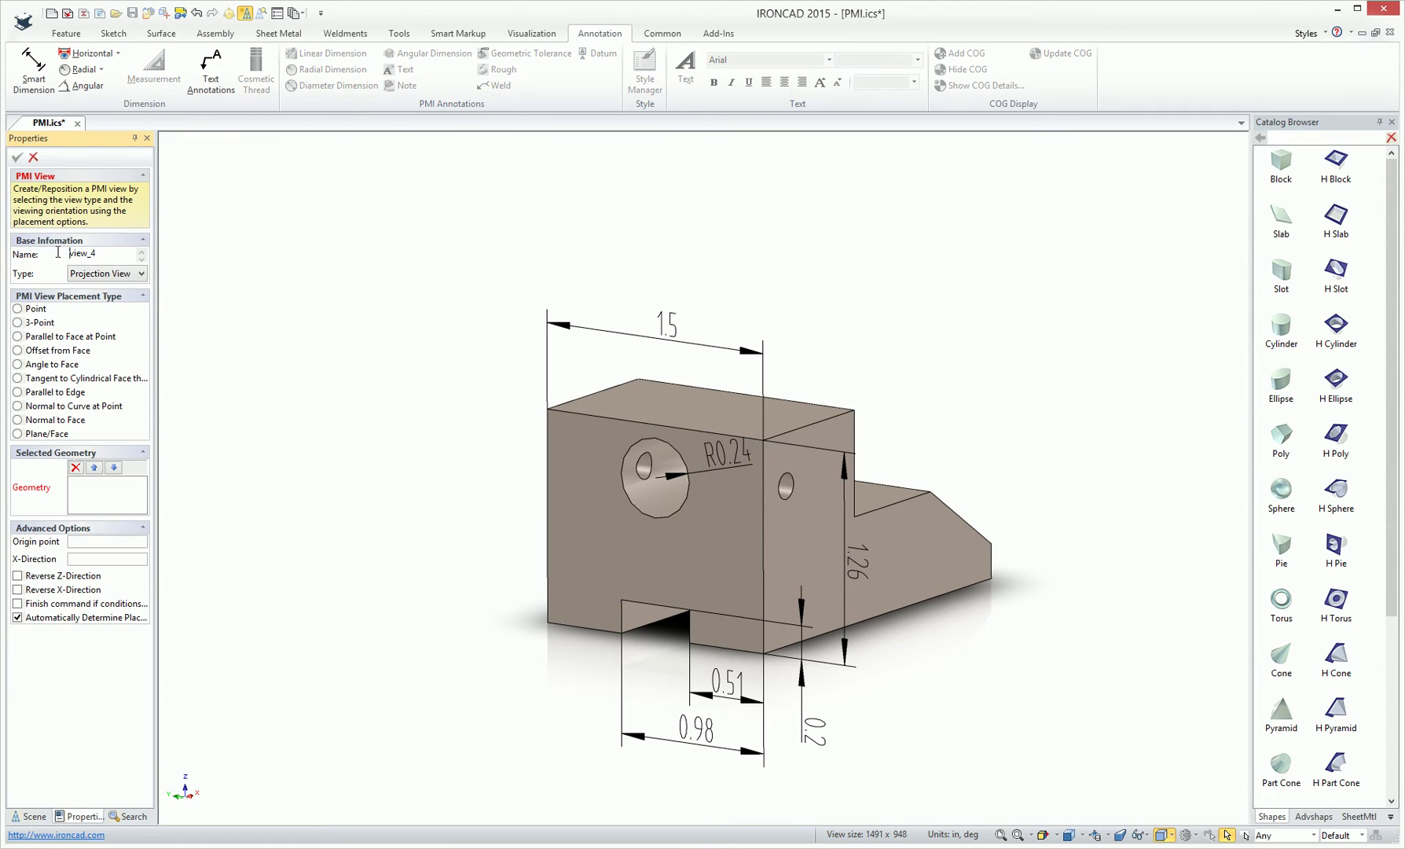
{"action": "double_click", "coordinate": [110, 255]}
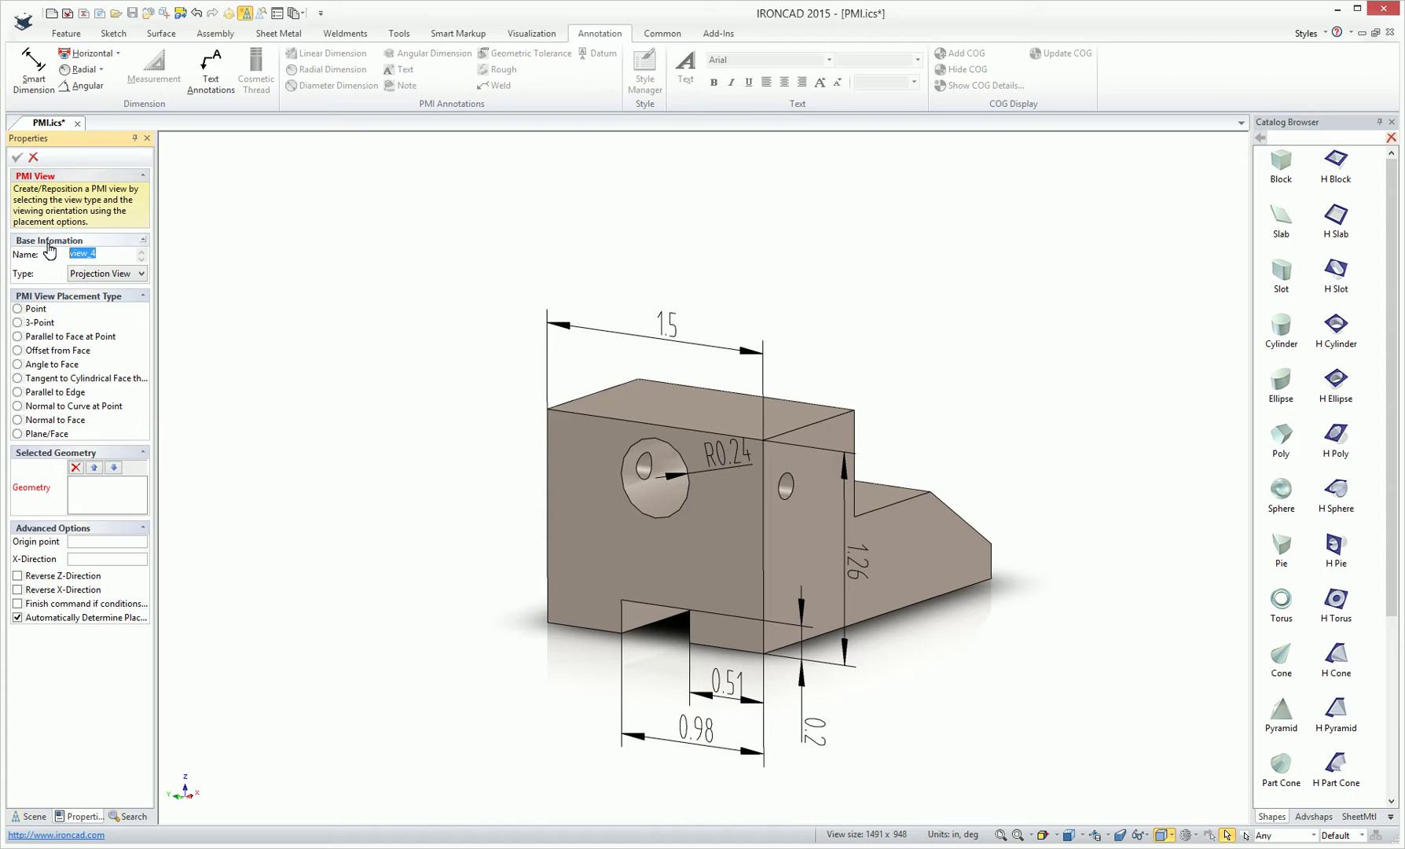
{"action": "type", "text": "Side"}
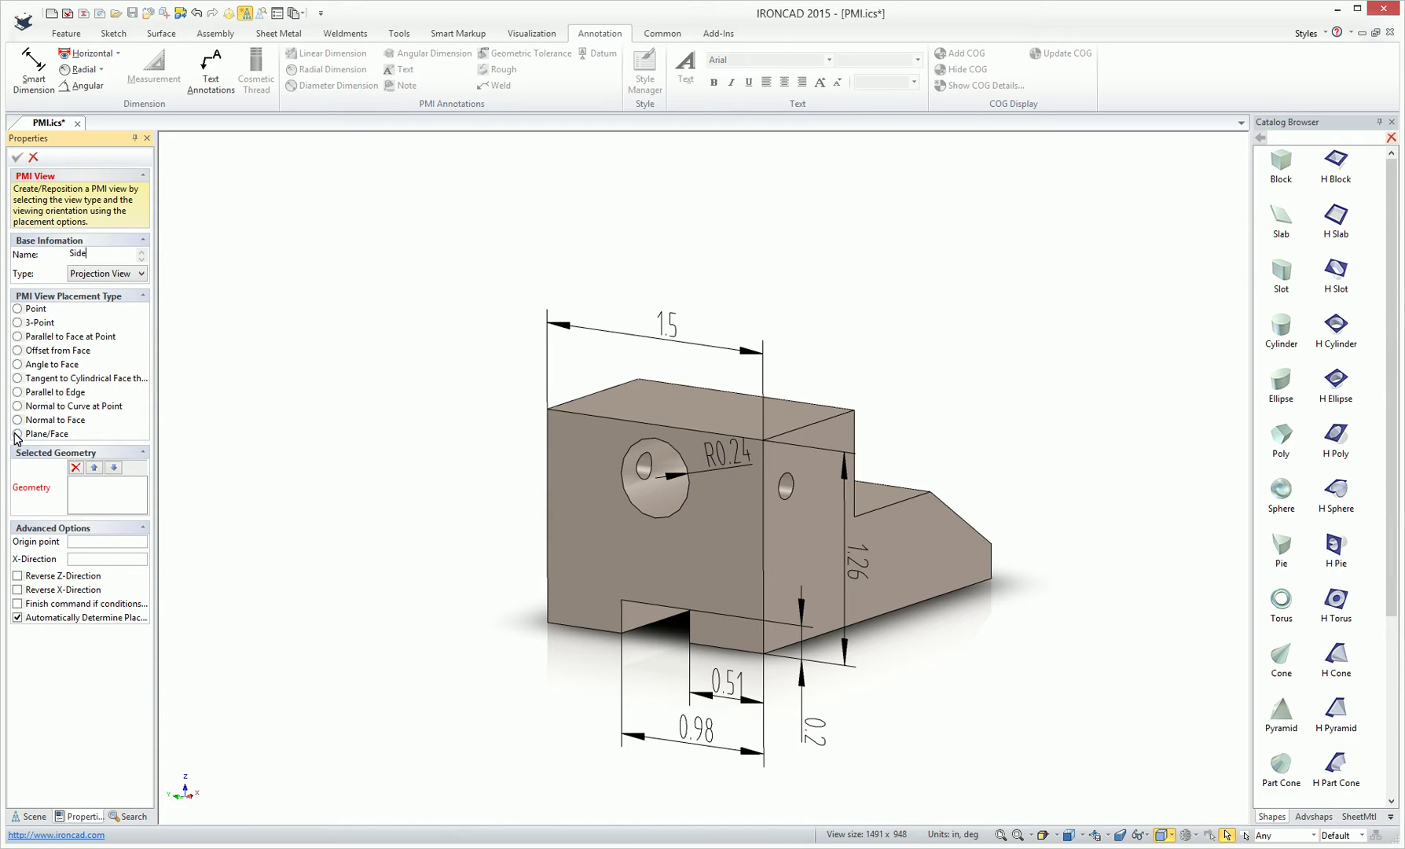
{"action": "left_click", "coordinate": [16, 434]}
{"action": "left_click", "coordinate": [884, 603]}
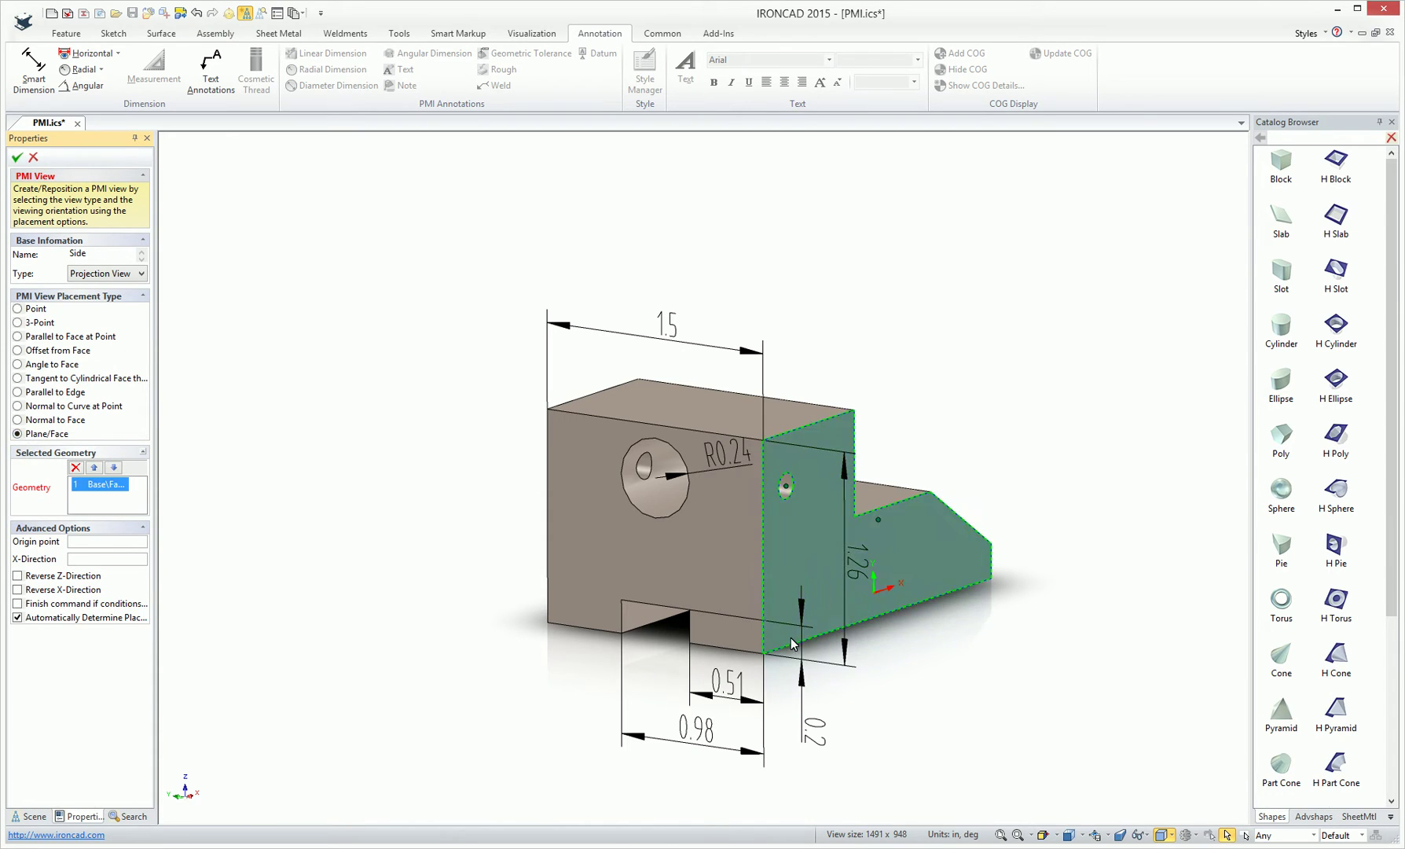
{"action": "left_click", "coordinate": [118, 542]}
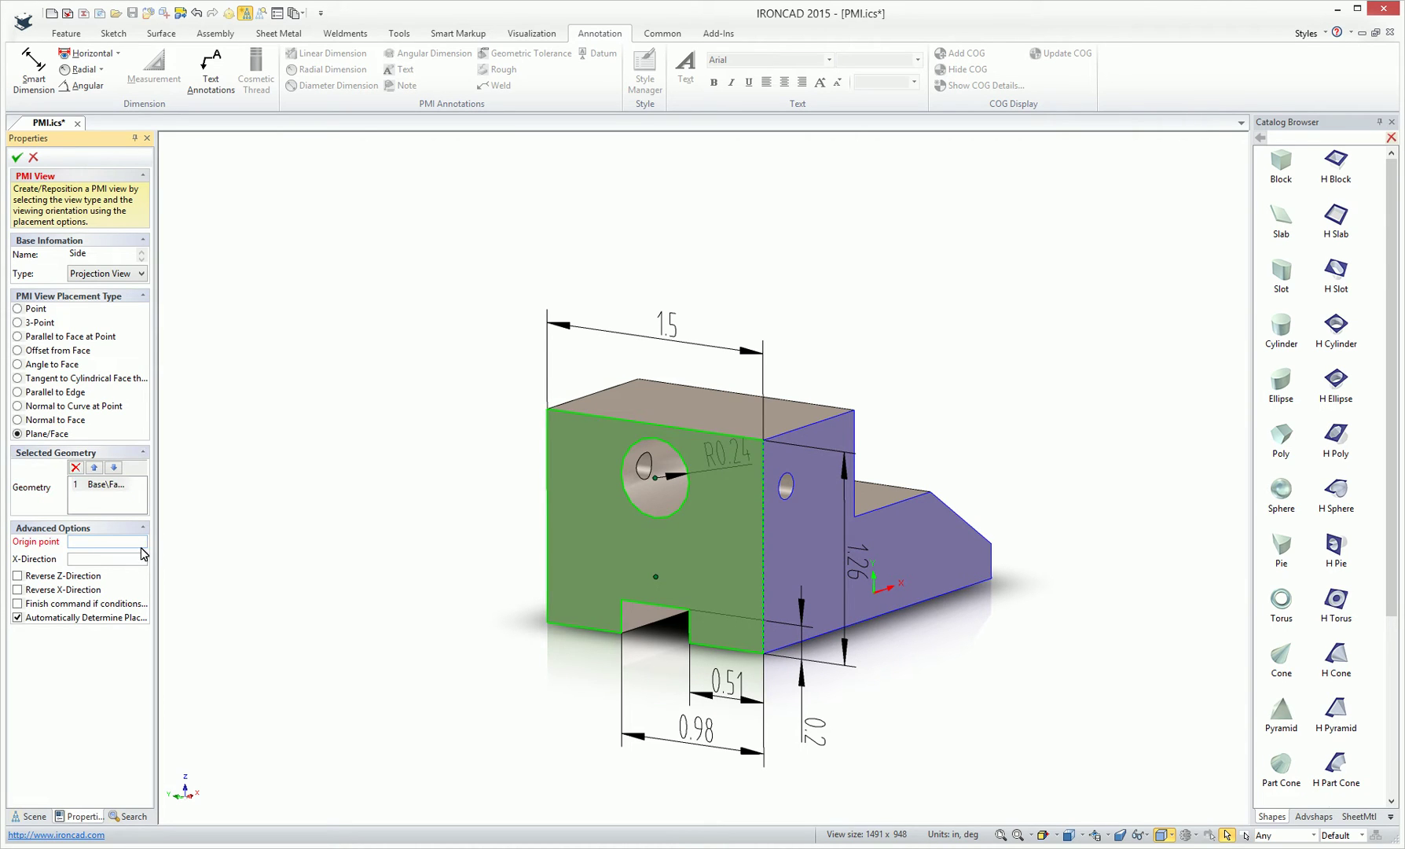
{"action": "left_click", "coordinate": [763, 653]}
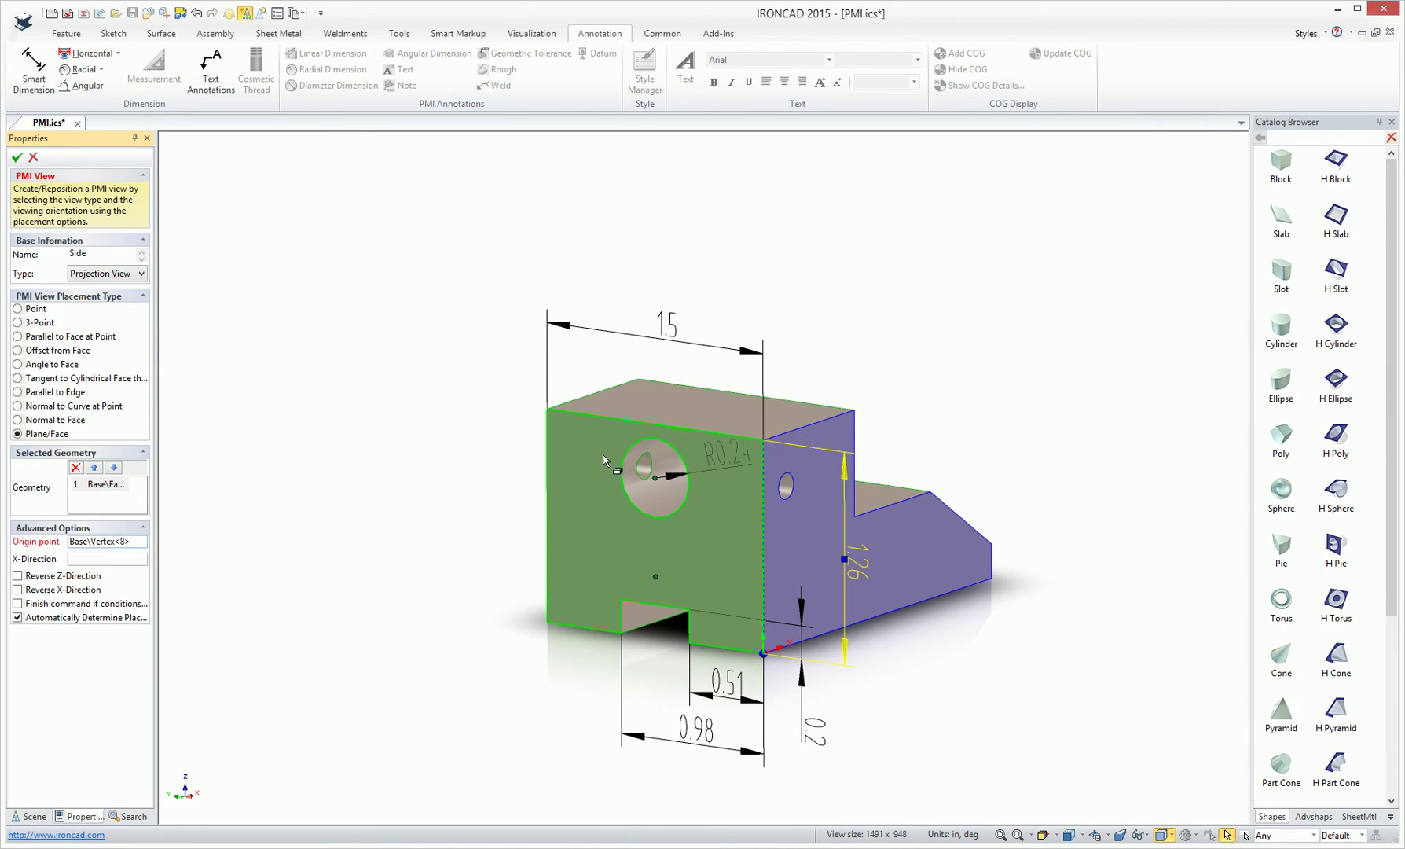
{"action": "left_click", "coordinate": [16, 157]}
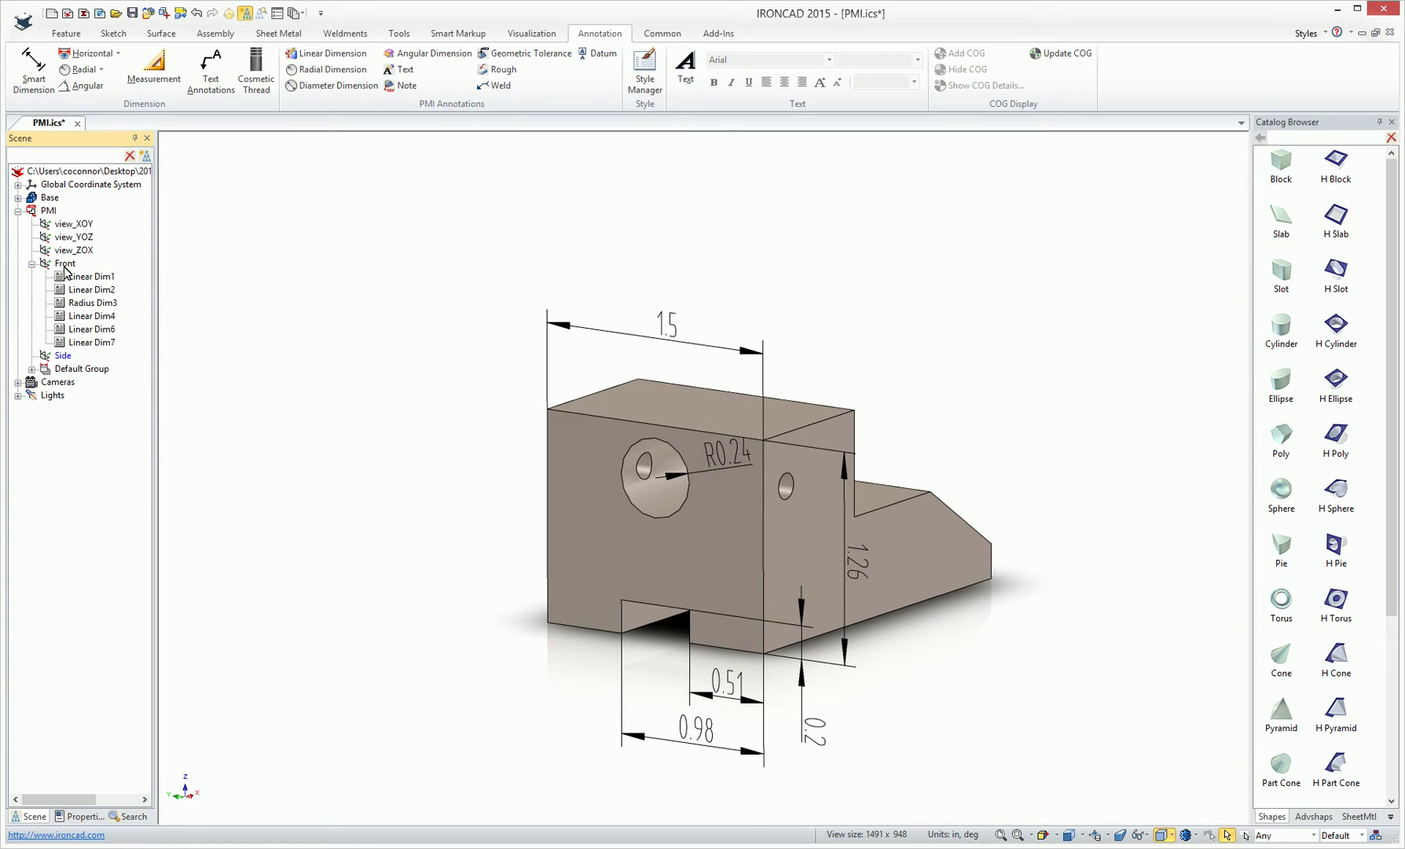
Orient the model to look straight at the Side view
{"action": "left_click", "coordinate": [62, 358]}
{"action": "right_click", "coordinate": [64, 360]}
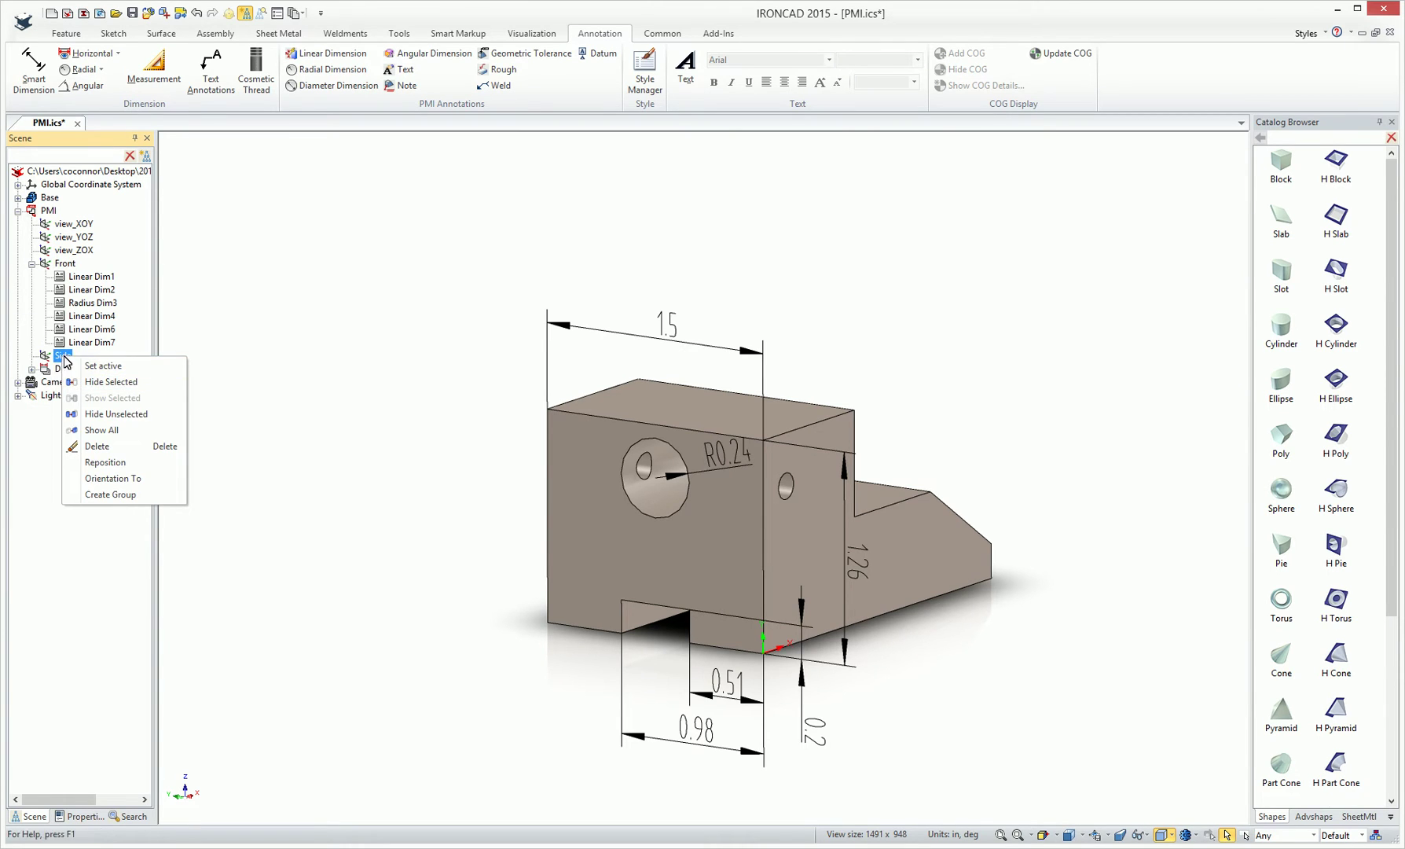
{"action": "left_click", "coordinate": [118, 479]}
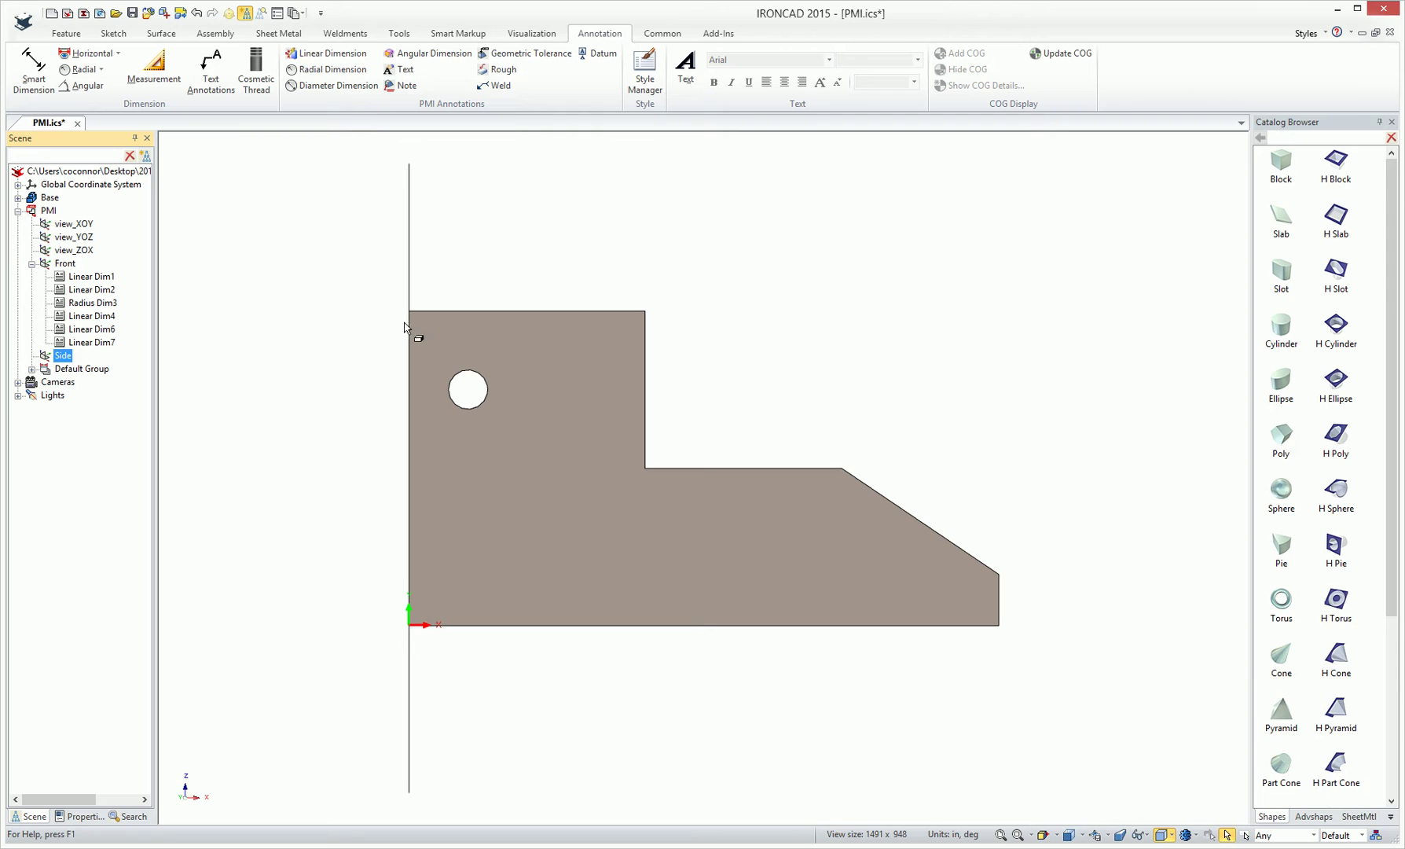
Dimension the side profile's top edge with a 0.94 linear dimension
{"action": "left_click", "coordinate": [320, 52]}
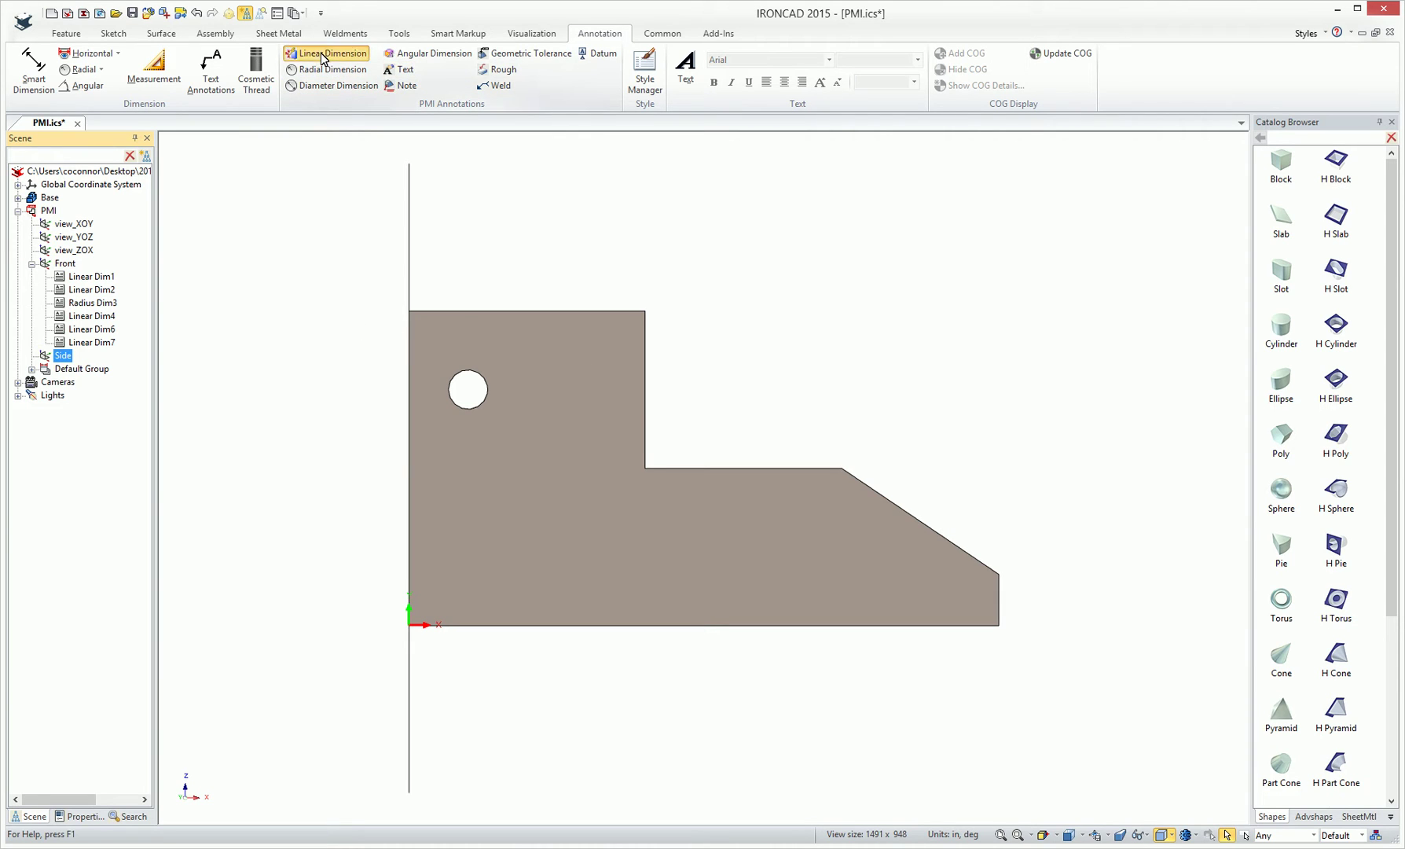
{"action": "left_click", "coordinate": [525, 310]}
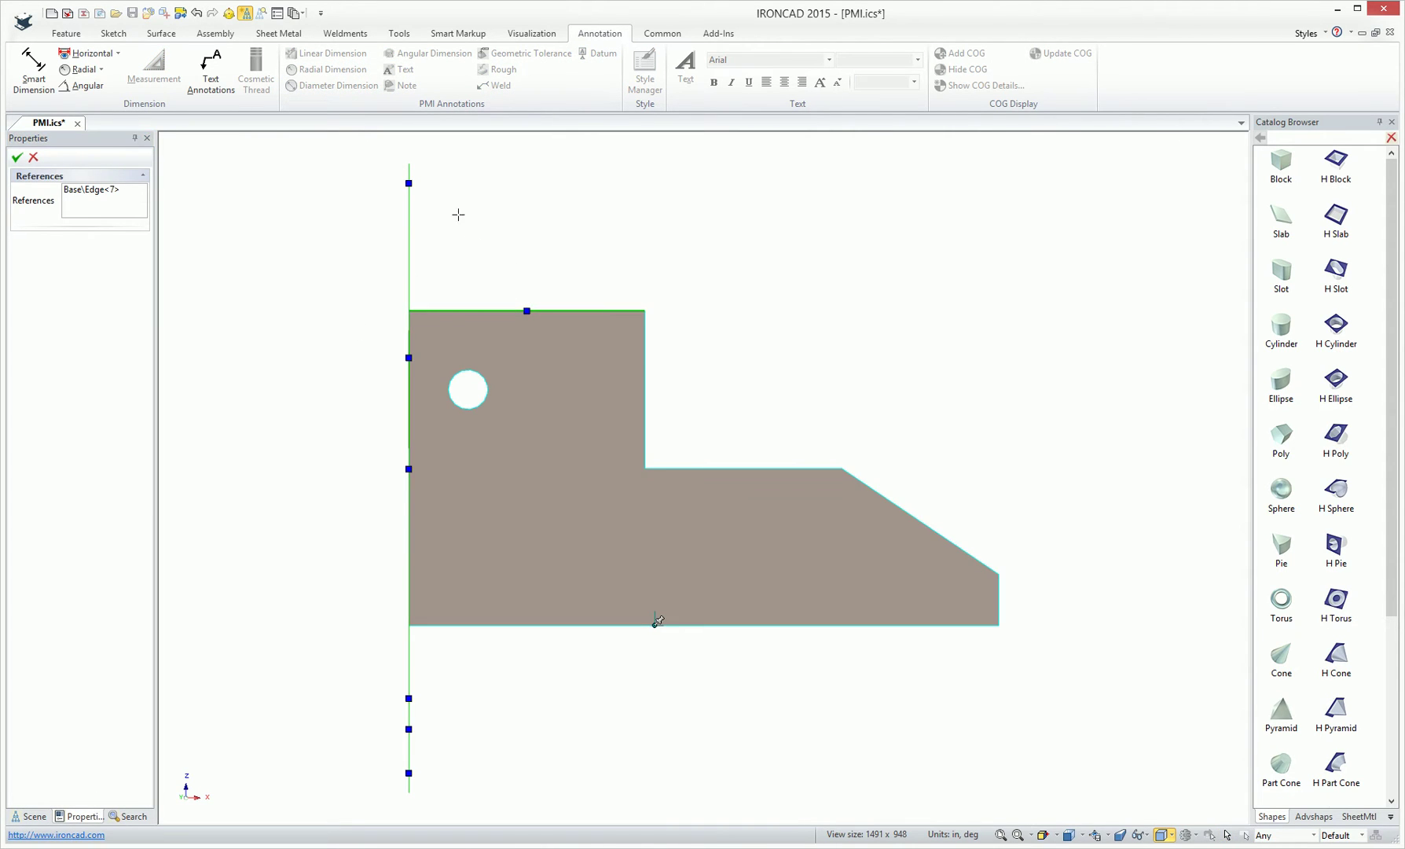
{"action": "left_click", "coordinate": [33, 156]}
{"action": "left_click", "coordinate": [322, 52]}
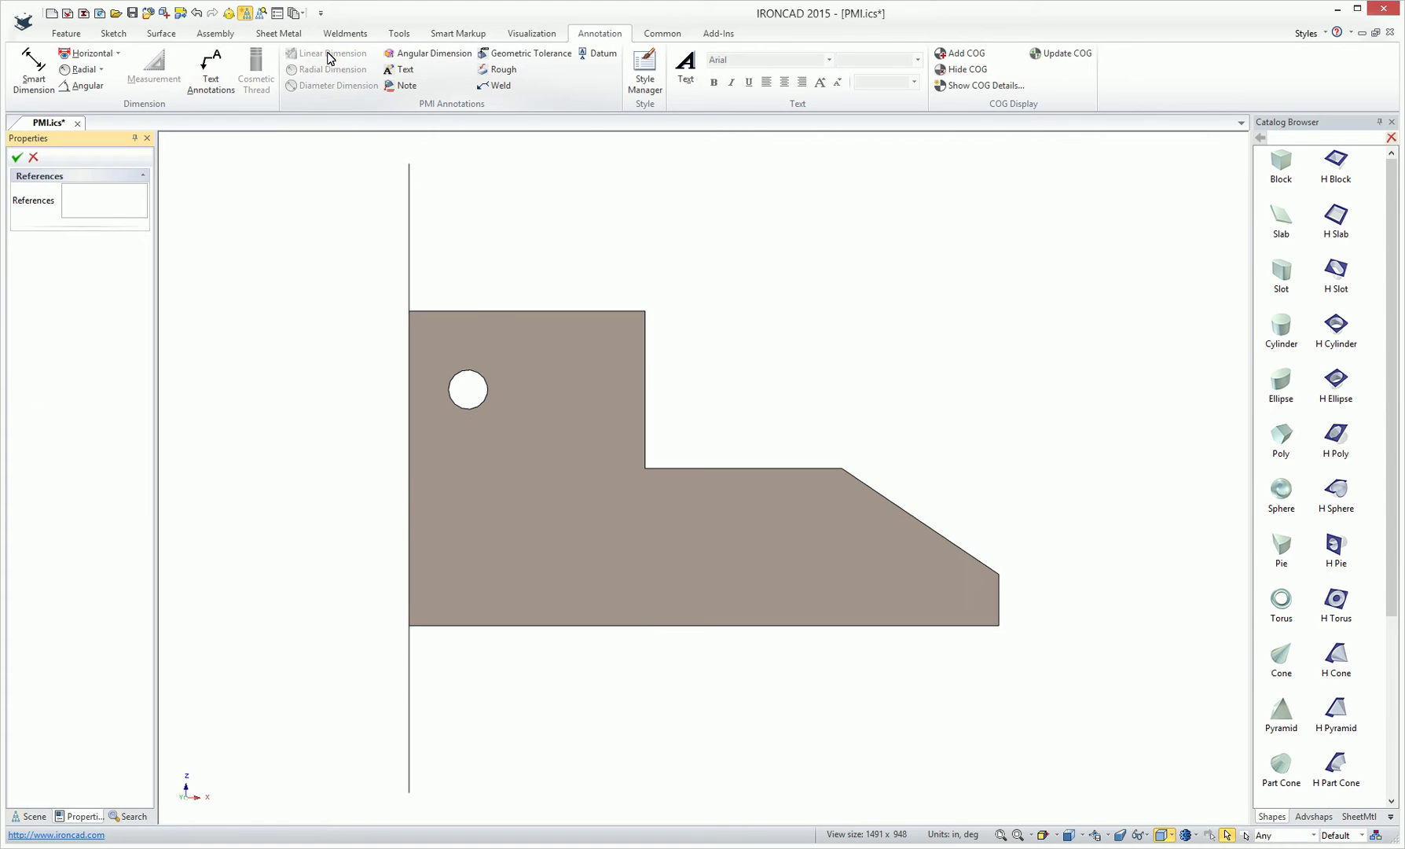
{"action": "left_click", "coordinate": [479, 314]}
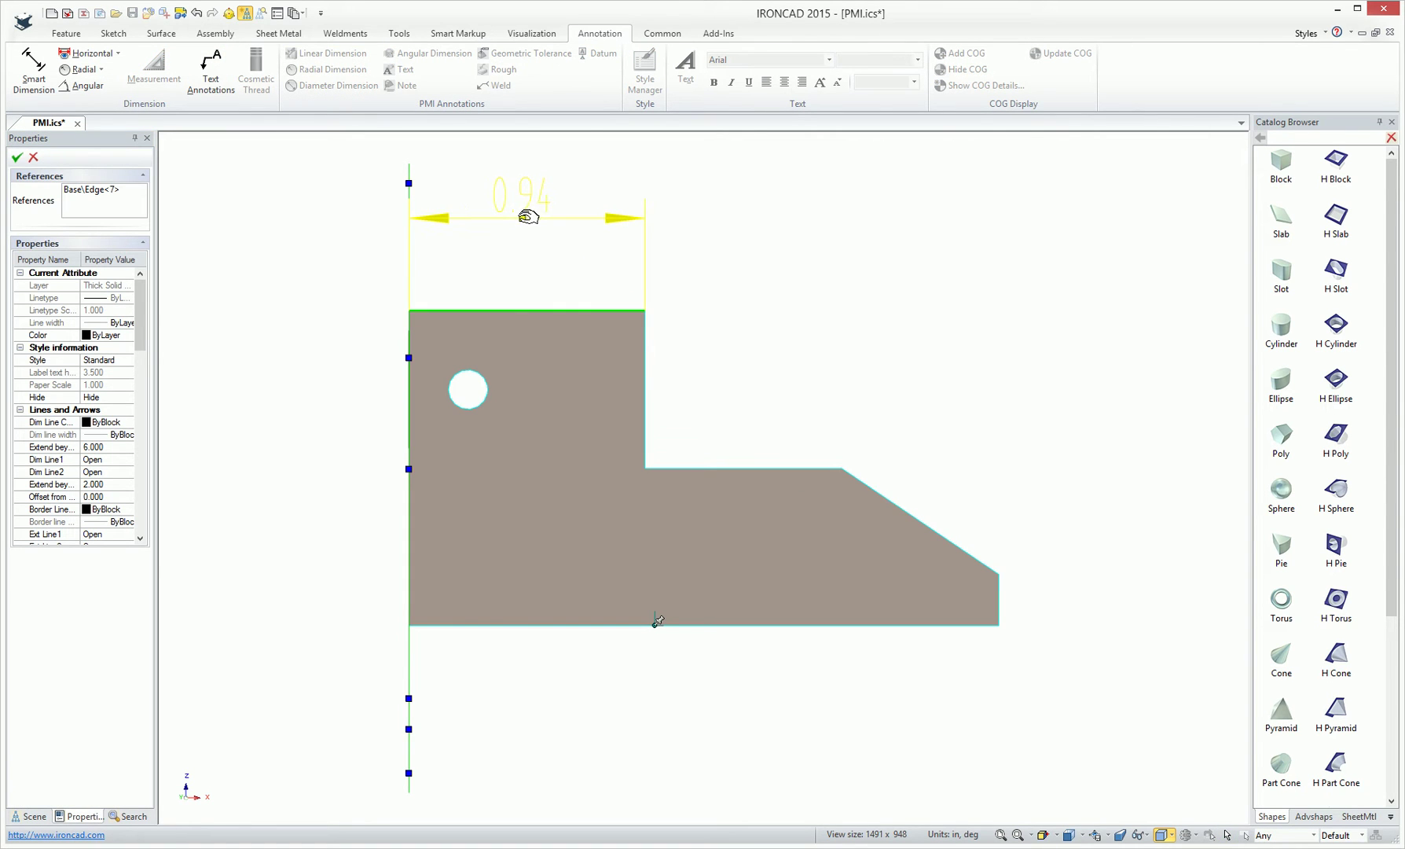
{"action": "left_click", "coordinate": [523, 216]}
Add the overall top width, 2.36 bottom length and 0.21 right-end height dimensions
{"action": "left_click", "coordinate": [843, 469]}
{"action": "left_click", "coordinate": [409, 448]}
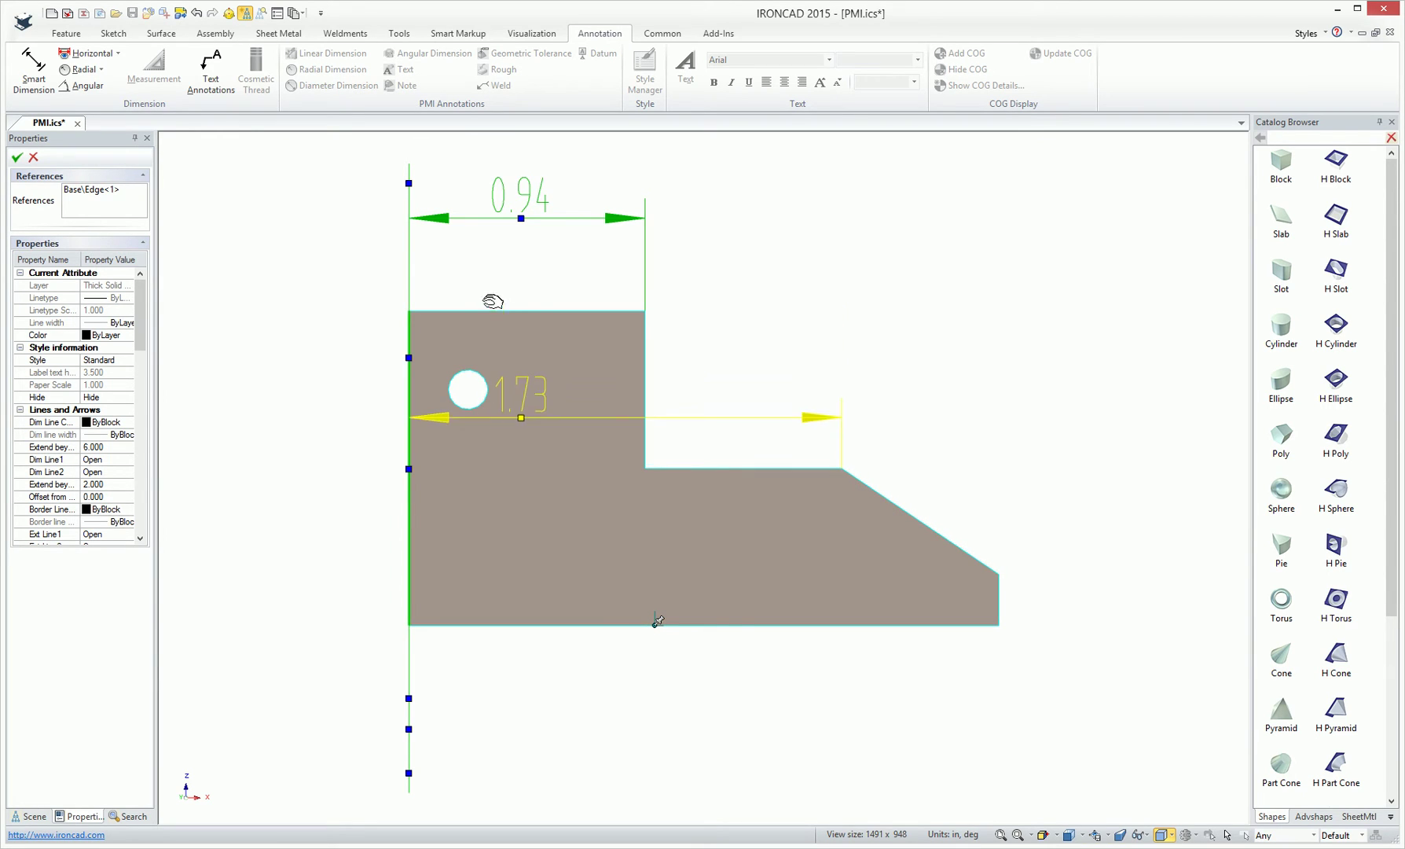
{"action": "left_click", "coordinate": [613, 156]}
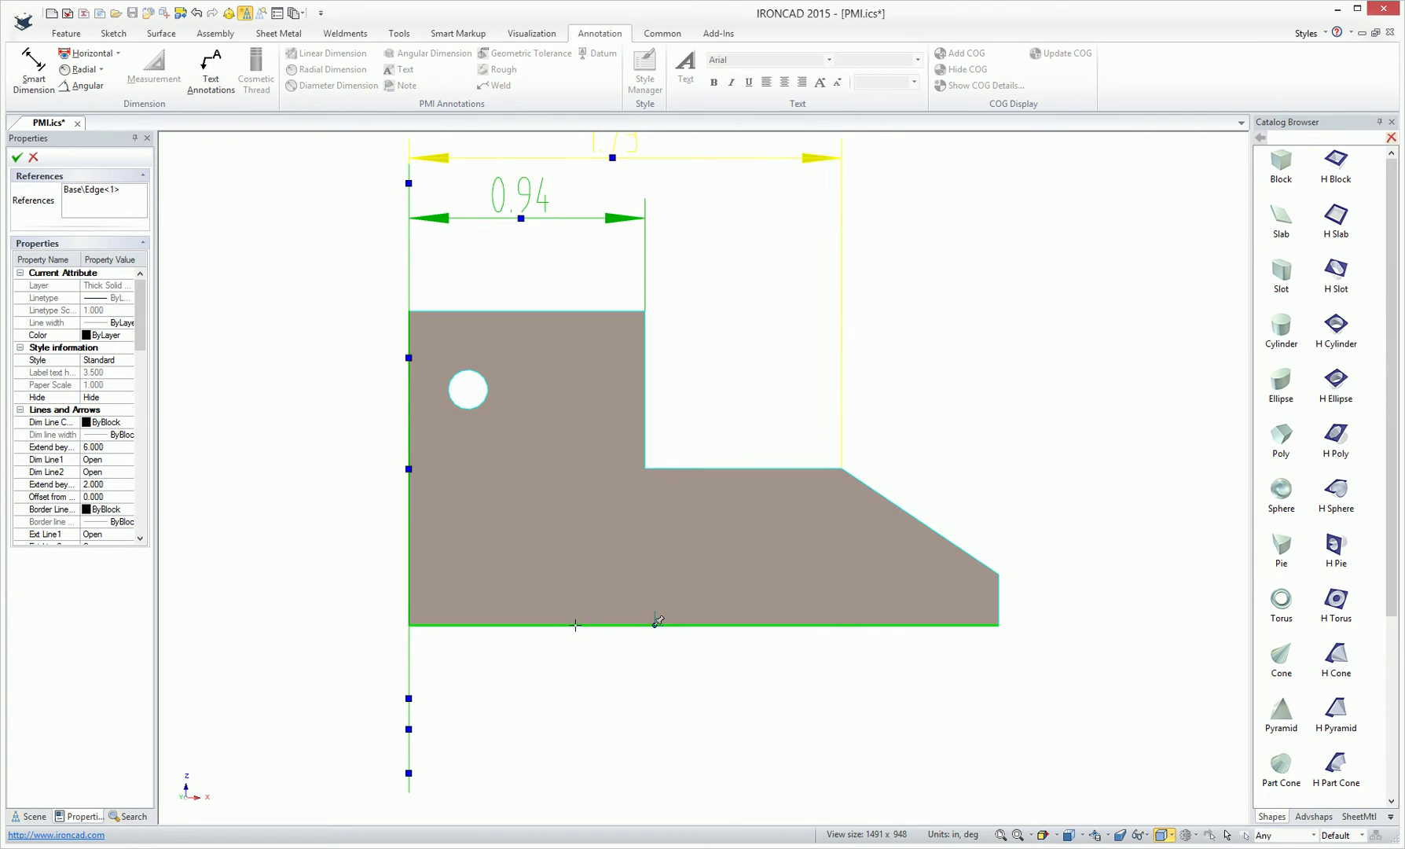
{"action": "left_click", "coordinate": [658, 621]}
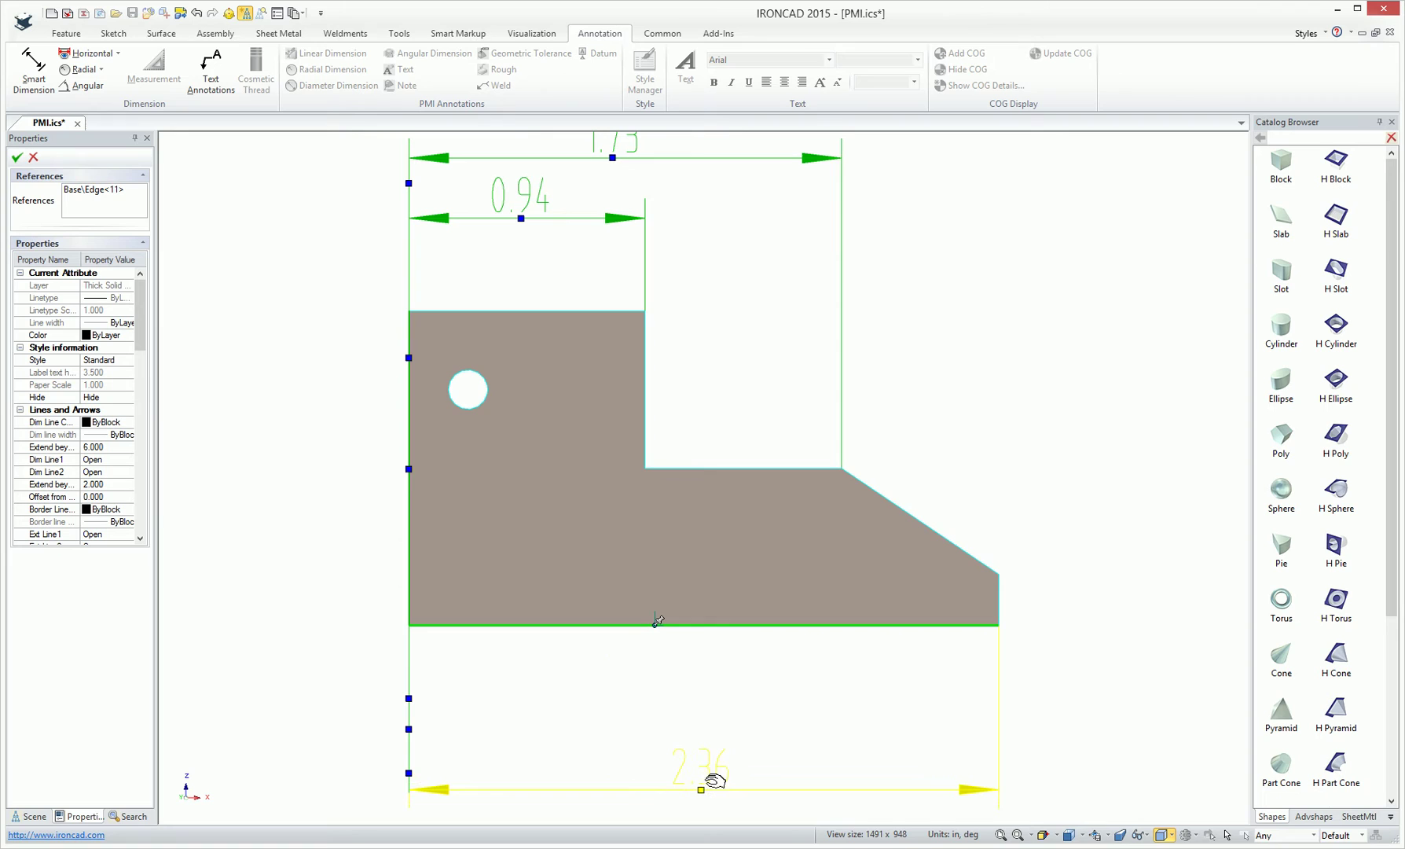
{"action": "left_click", "coordinate": [715, 780]}
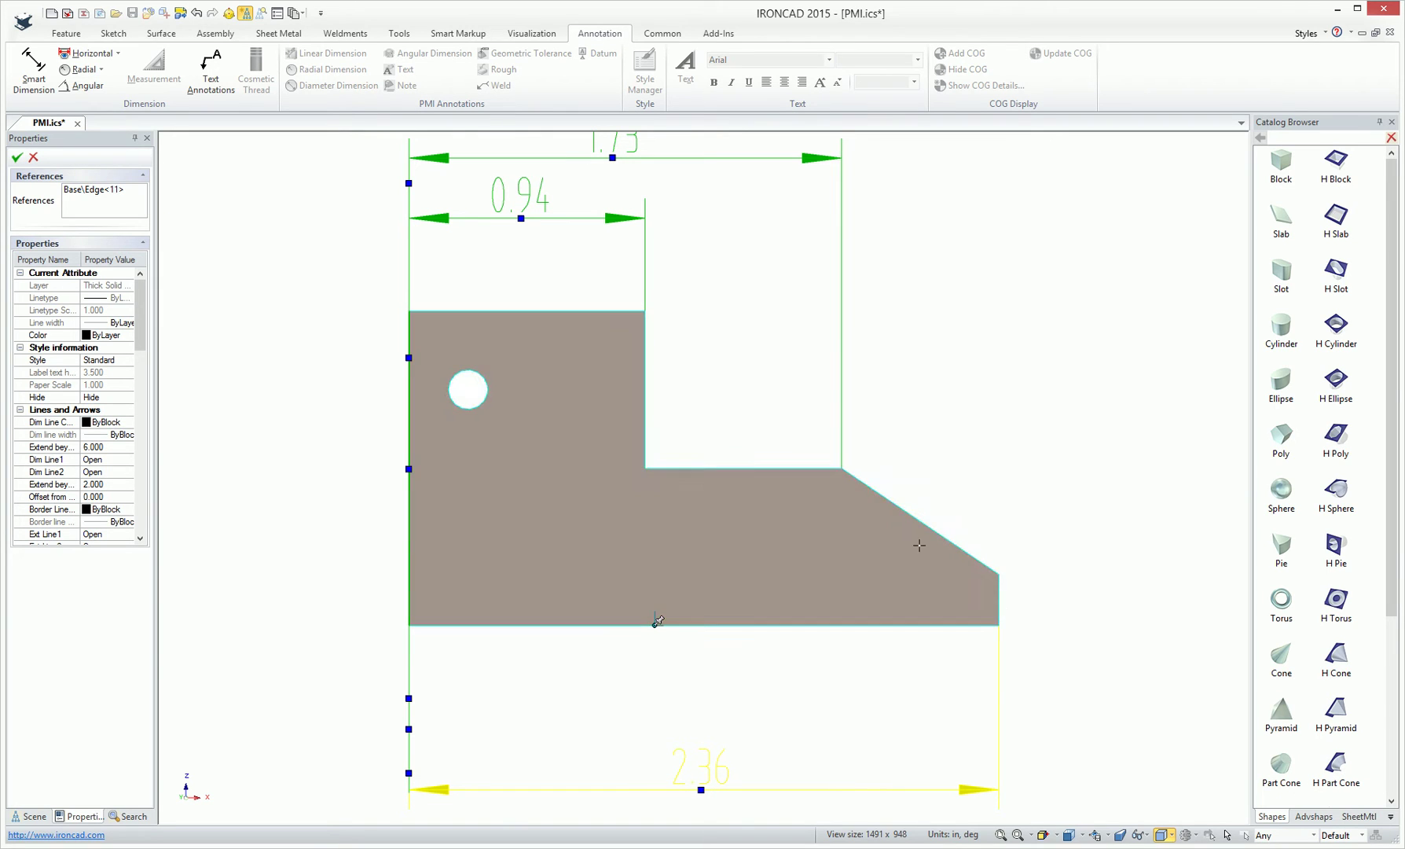
{"action": "left_click", "coordinate": [997, 598]}
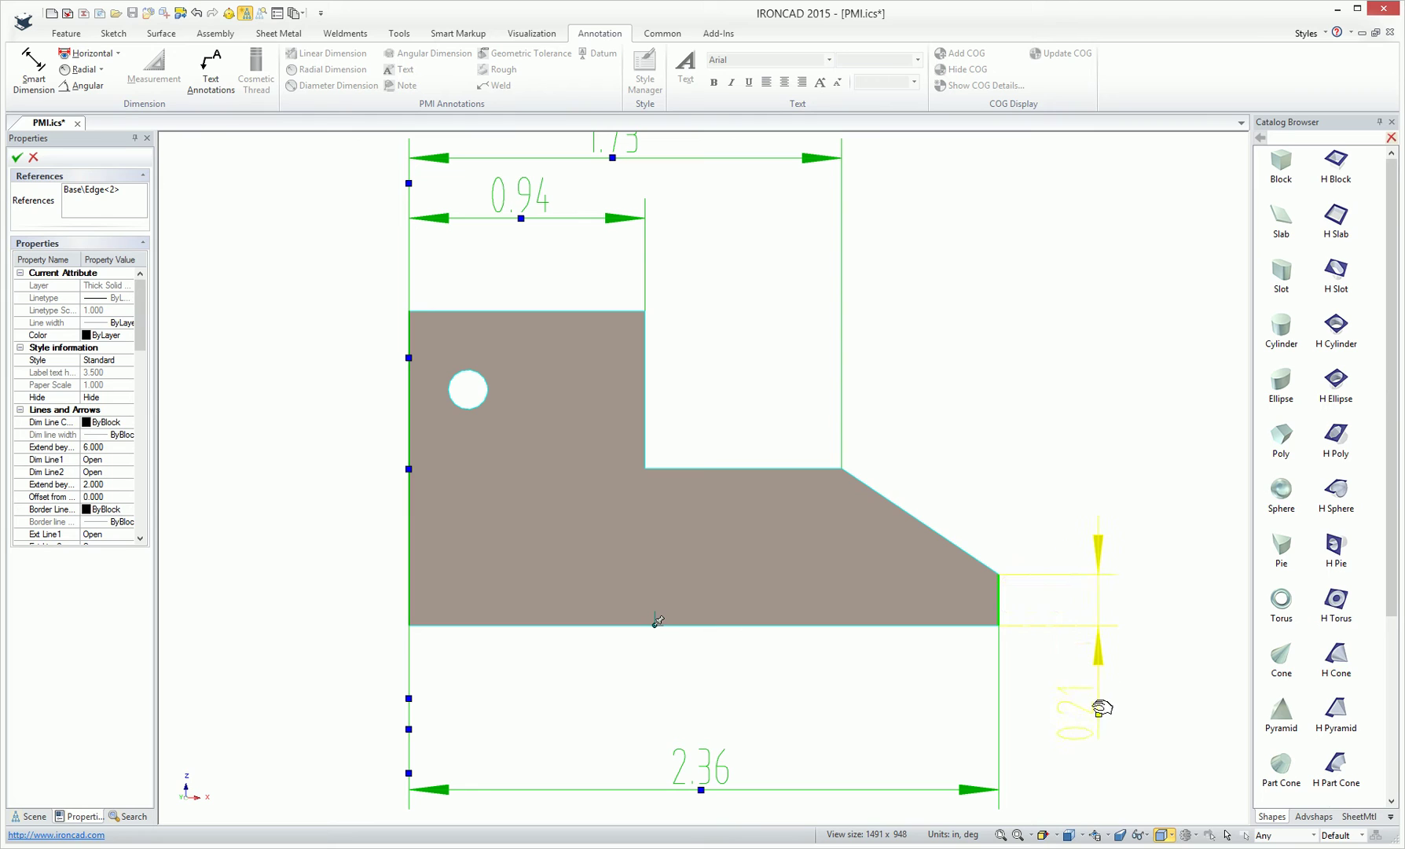
{"action": "left_click", "coordinate": [1096, 717]}
Commit the linear dimensions and add a 34° angular dimension between the sloped and bottom edges
{"action": "left_click", "coordinate": [17, 158]}
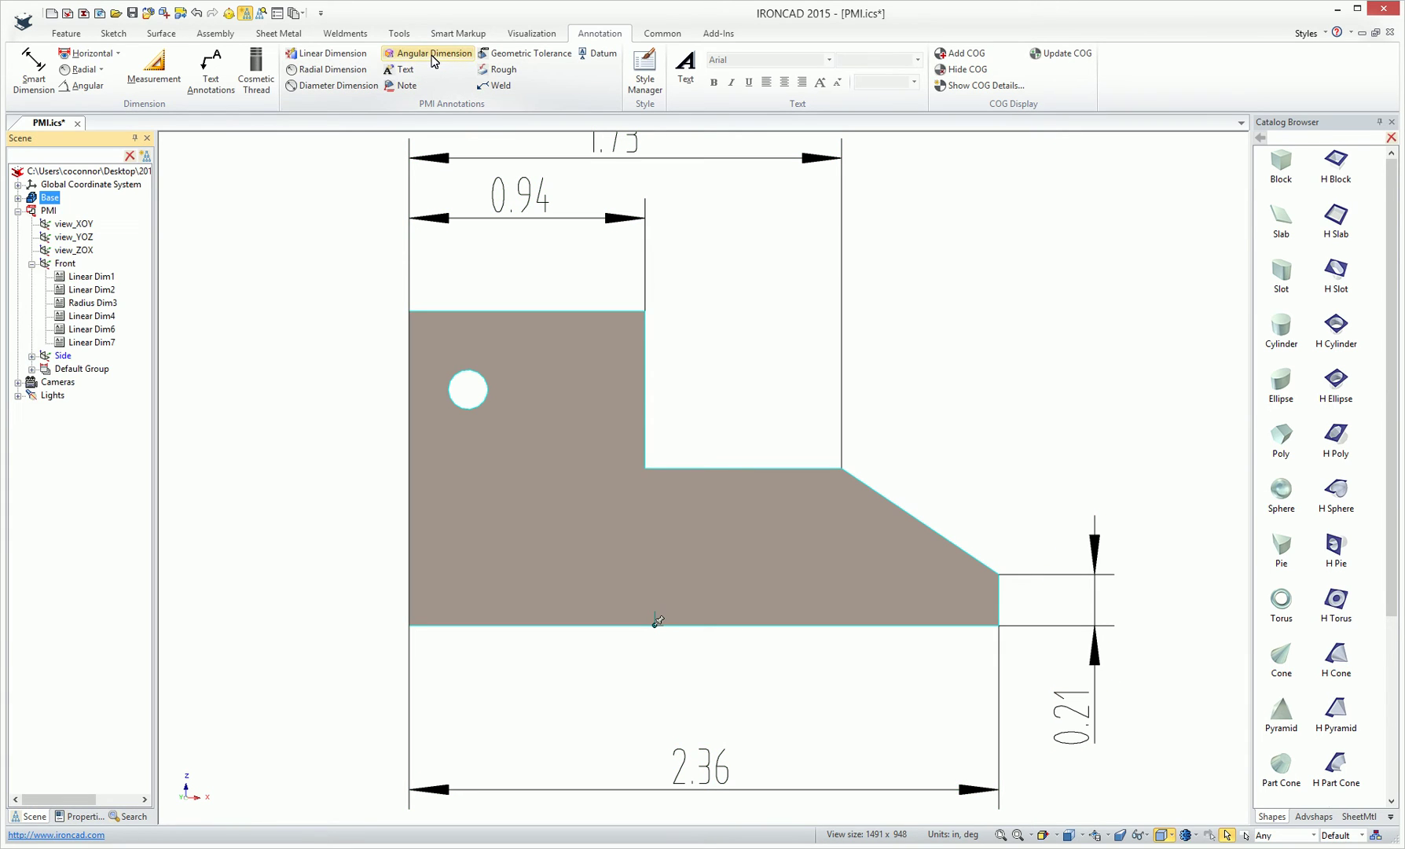
{"action": "left_click", "coordinate": [431, 53]}
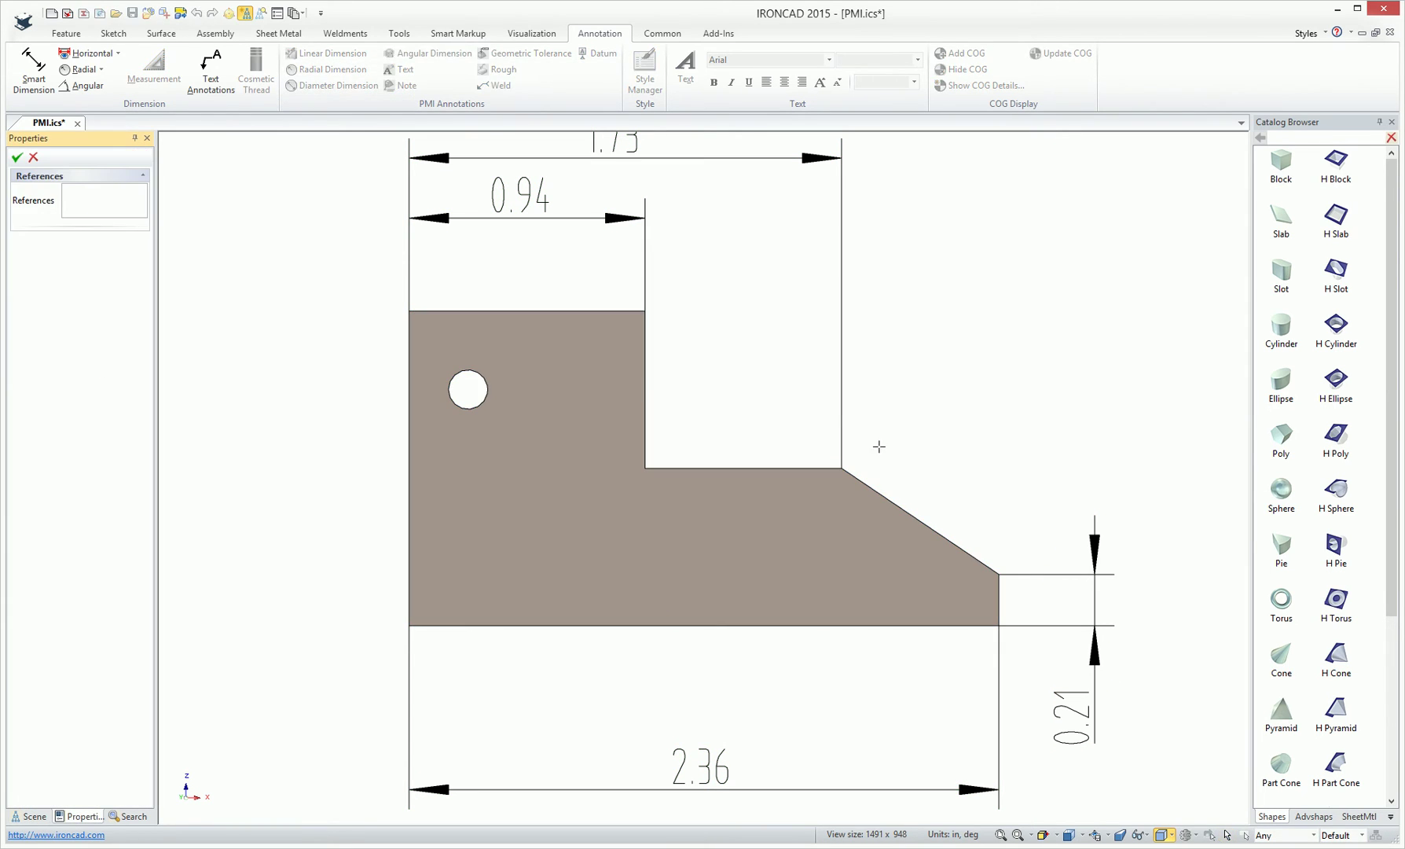
{"action": "left_click", "coordinate": [906, 508]}
{"action": "left_click", "coordinate": [876, 625]}
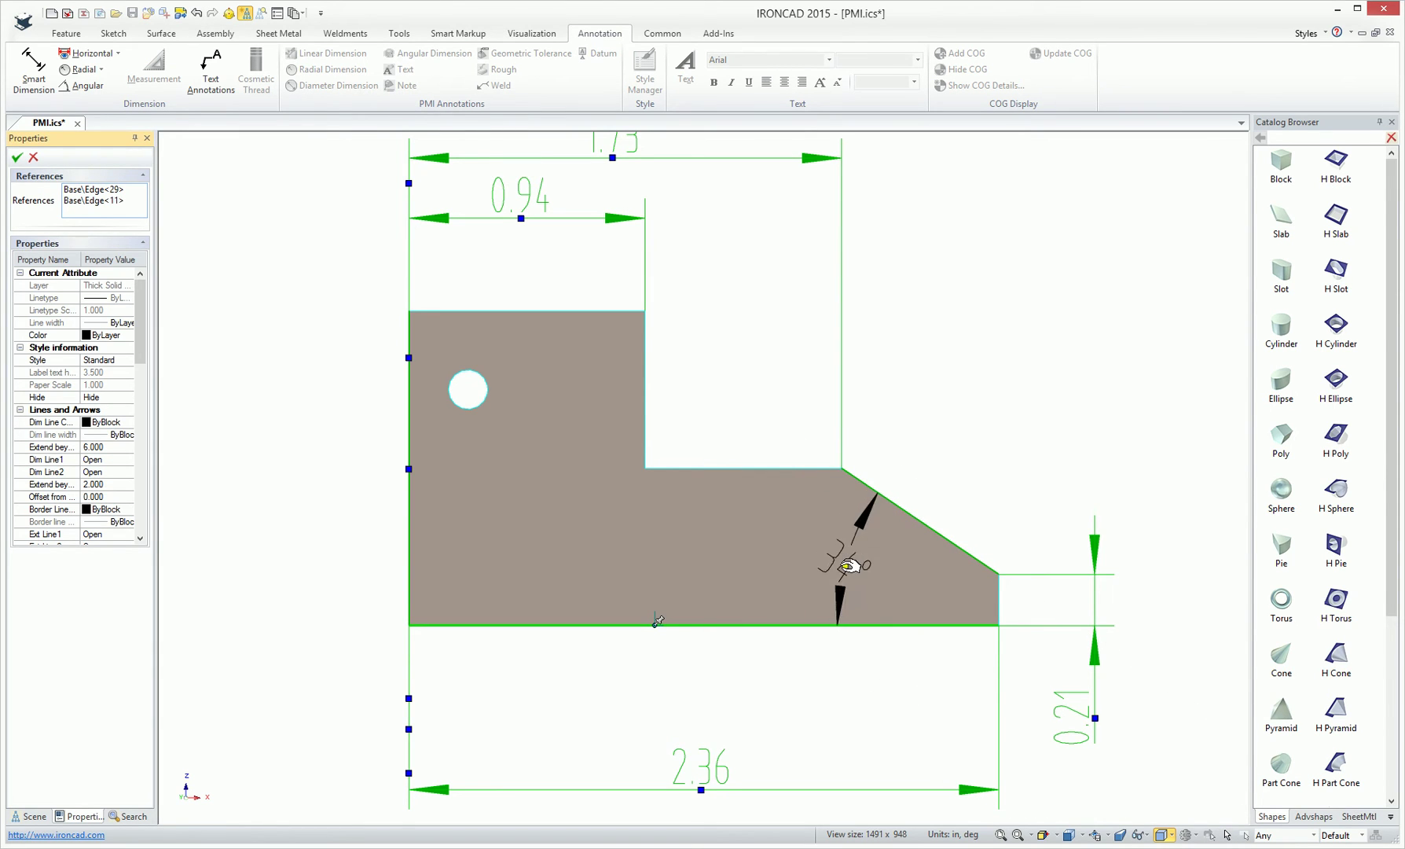
{"action": "left_click", "coordinate": [850, 557]}
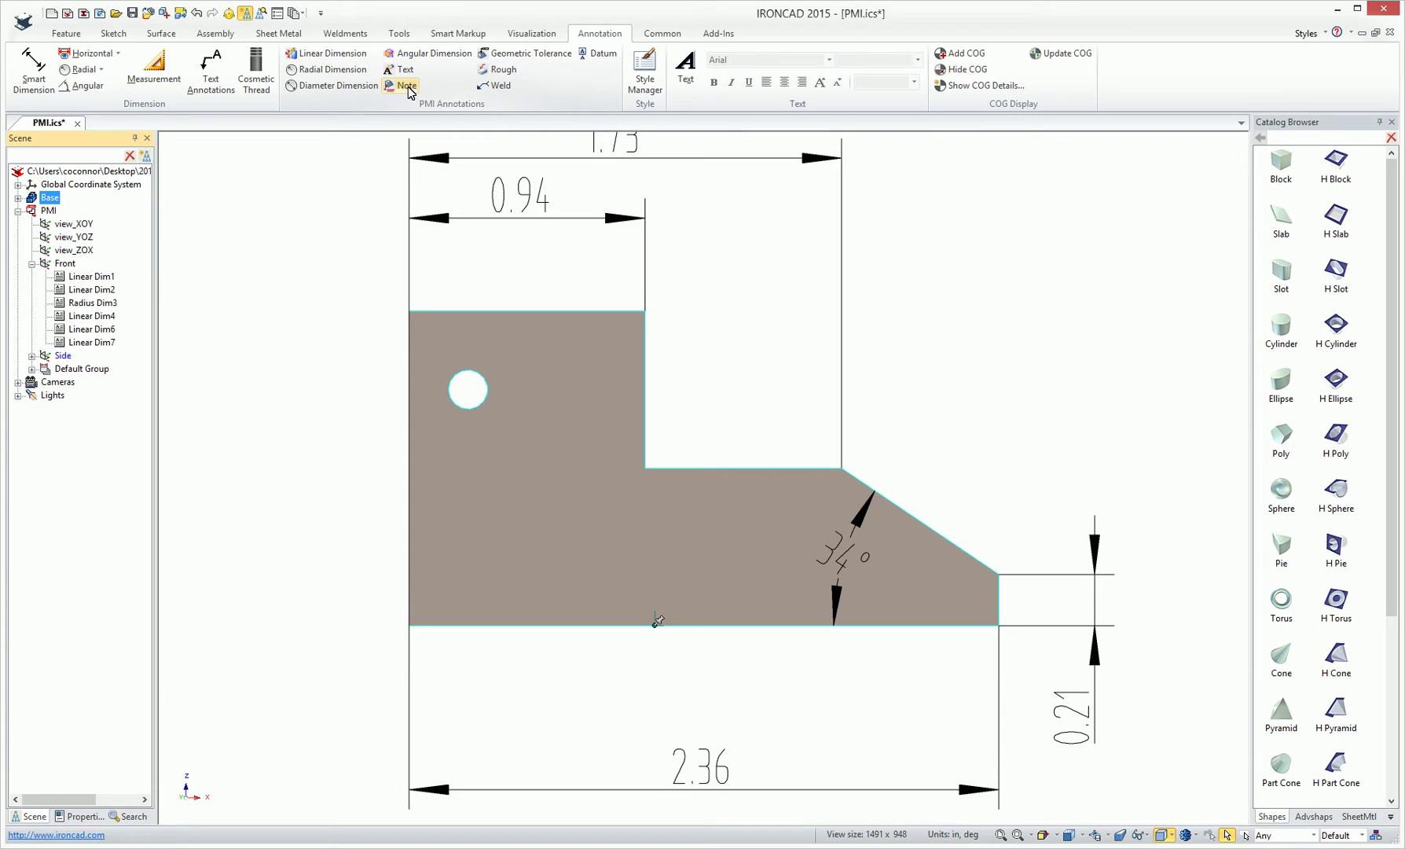
Attach a 3.2 surface roughness symbol to the lower step edge, placed right of the step
{"action": "left_click", "coordinate": [503, 71]}
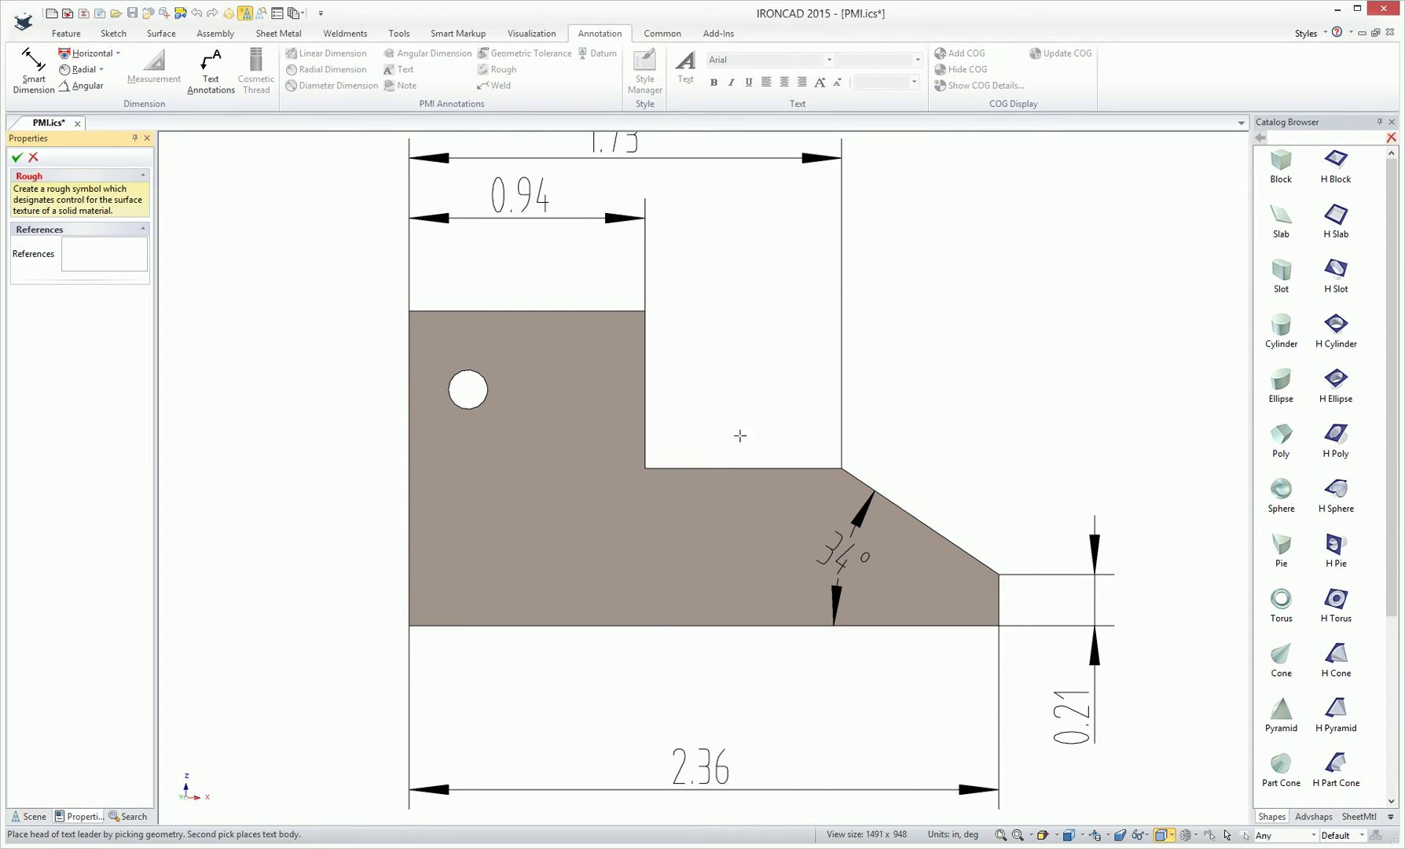
{"action": "left_click", "coordinate": [723, 466]}
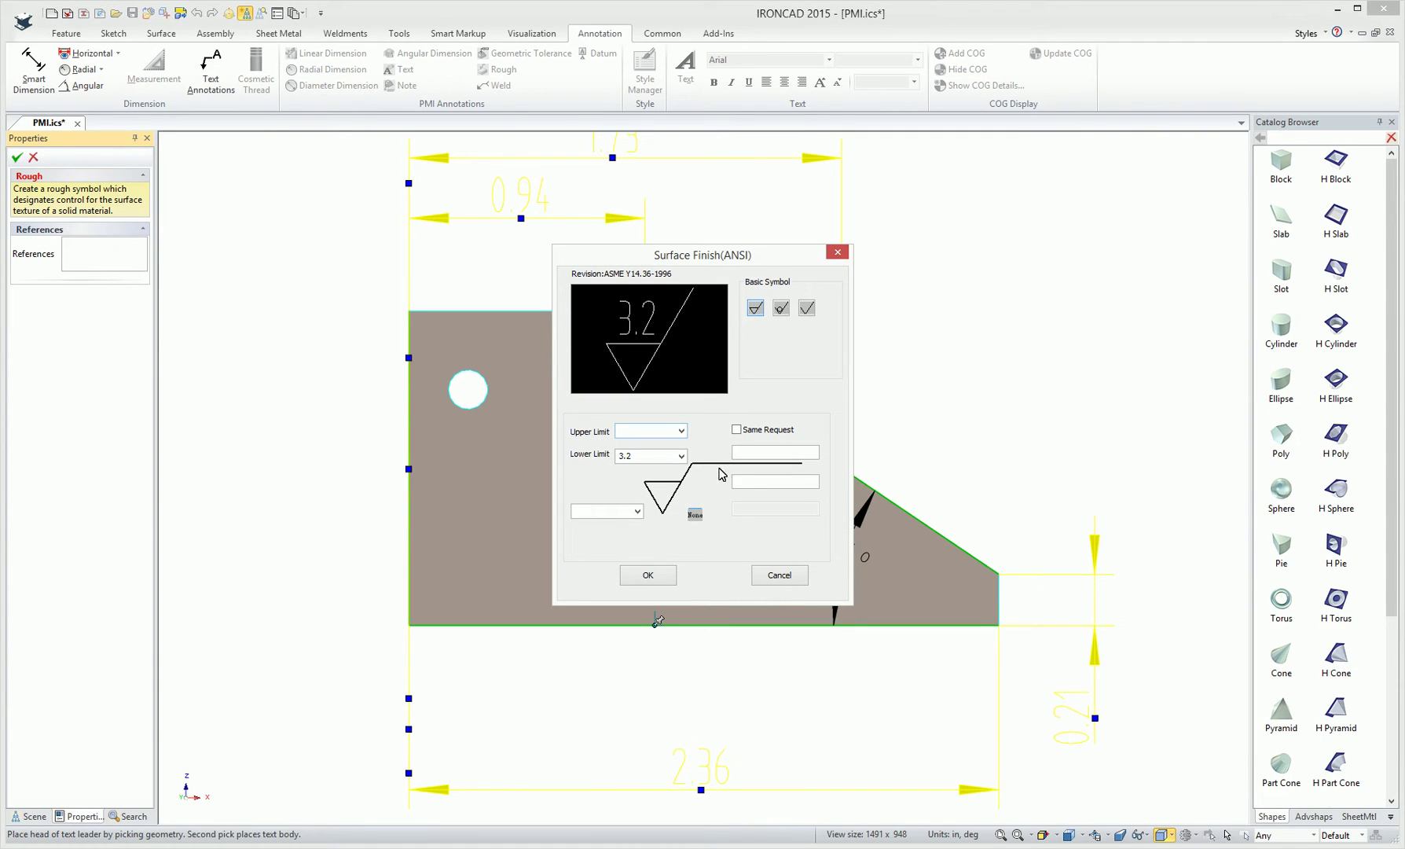
{"action": "left_click", "coordinate": [661, 579]}
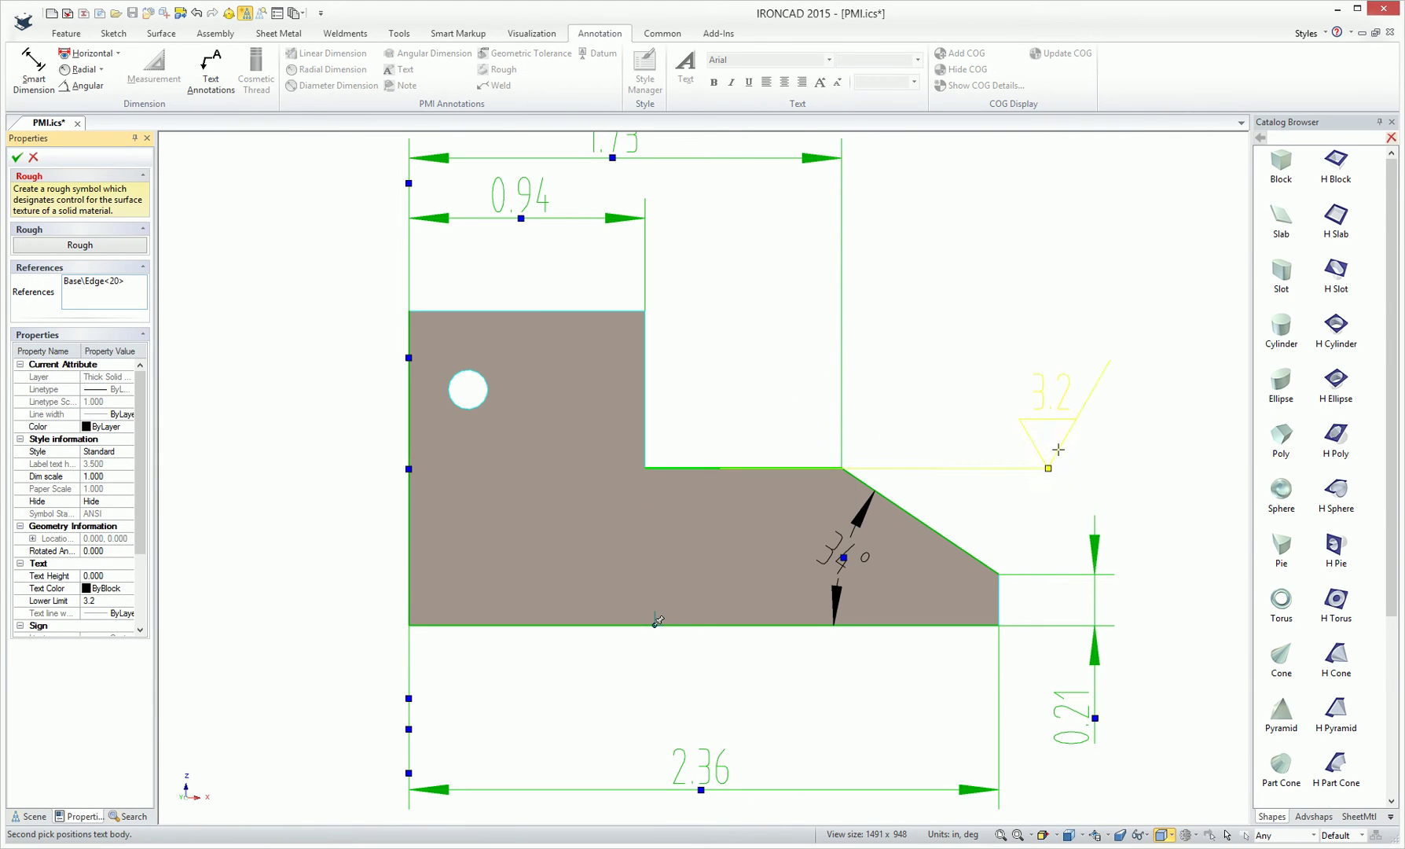
{"action": "left_click", "coordinate": [872, 430]}
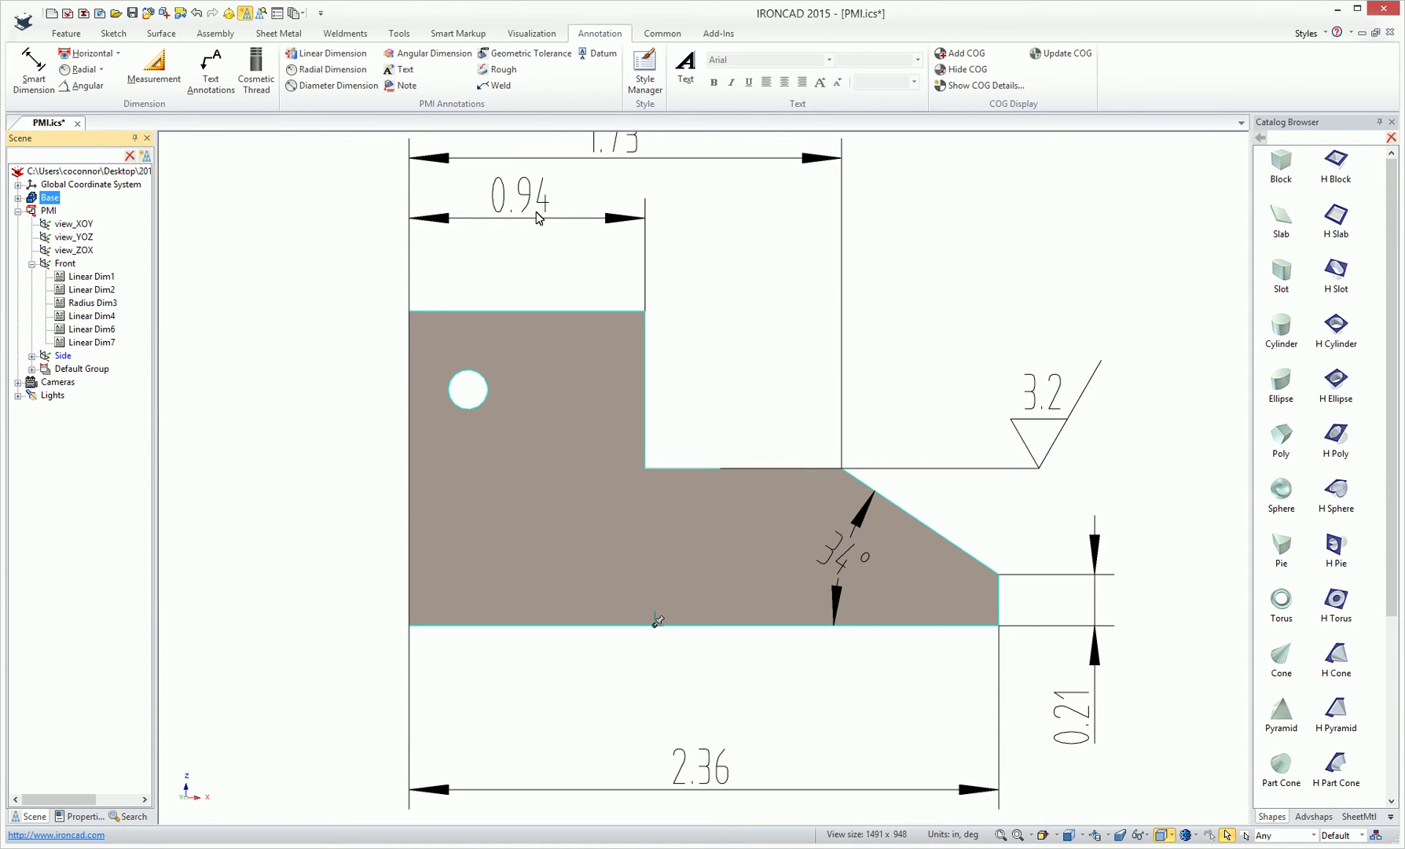
{"action": "left_click", "coordinate": [522, 55]}
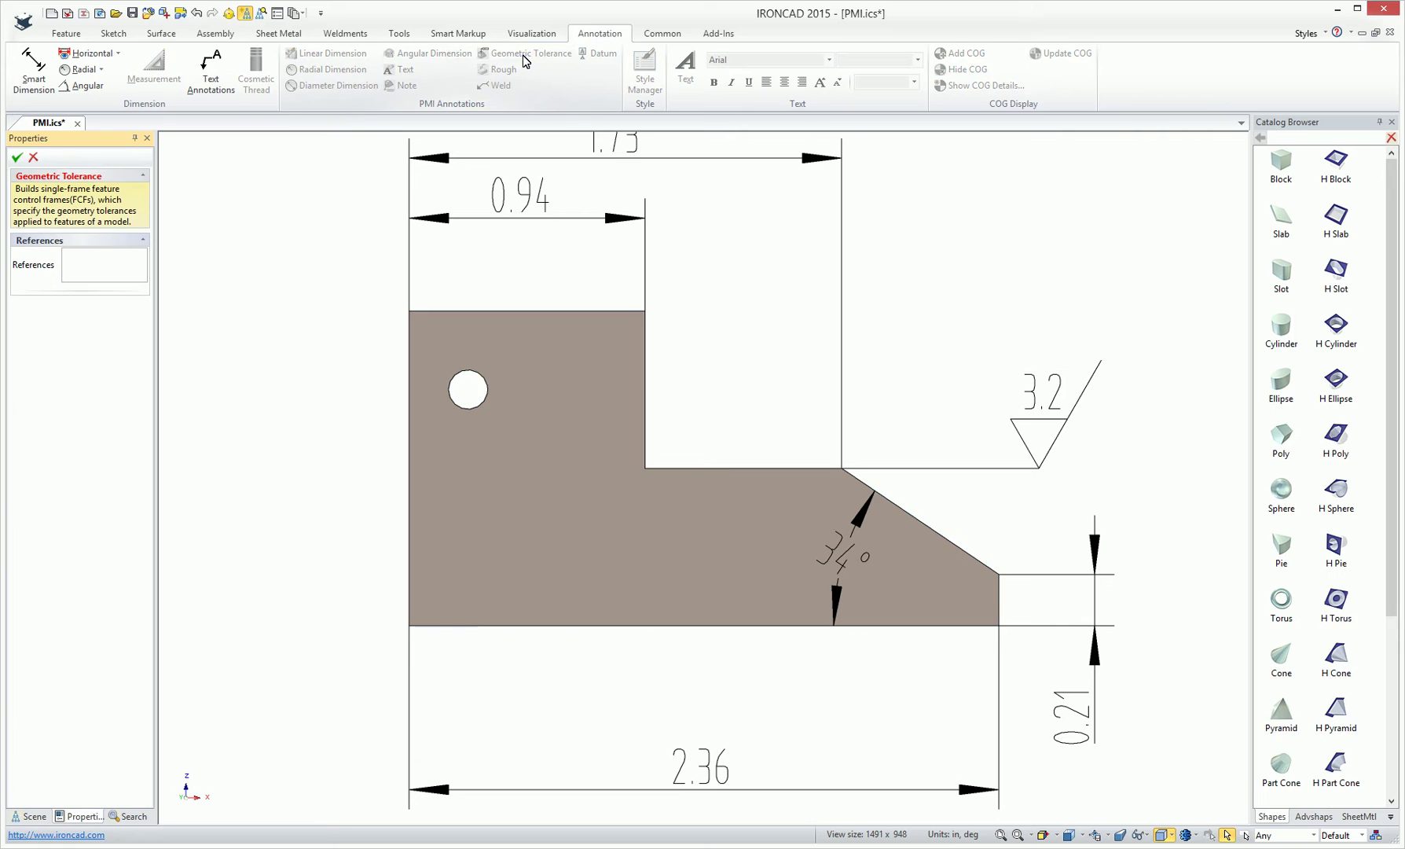
{"action": "left_click", "coordinate": [409, 387]}
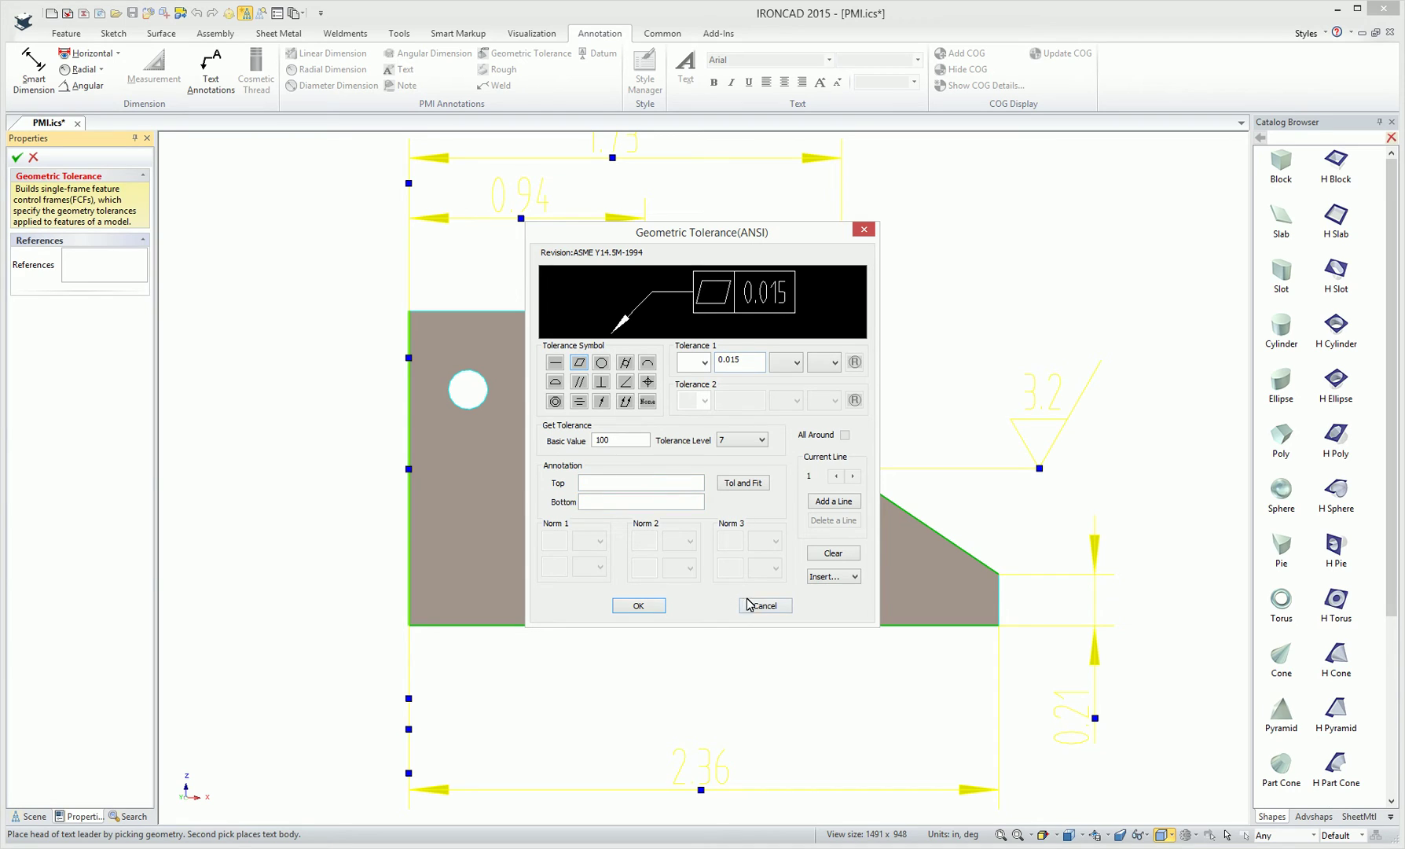
{"action": "left_click", "coordinate": [651, 606]}
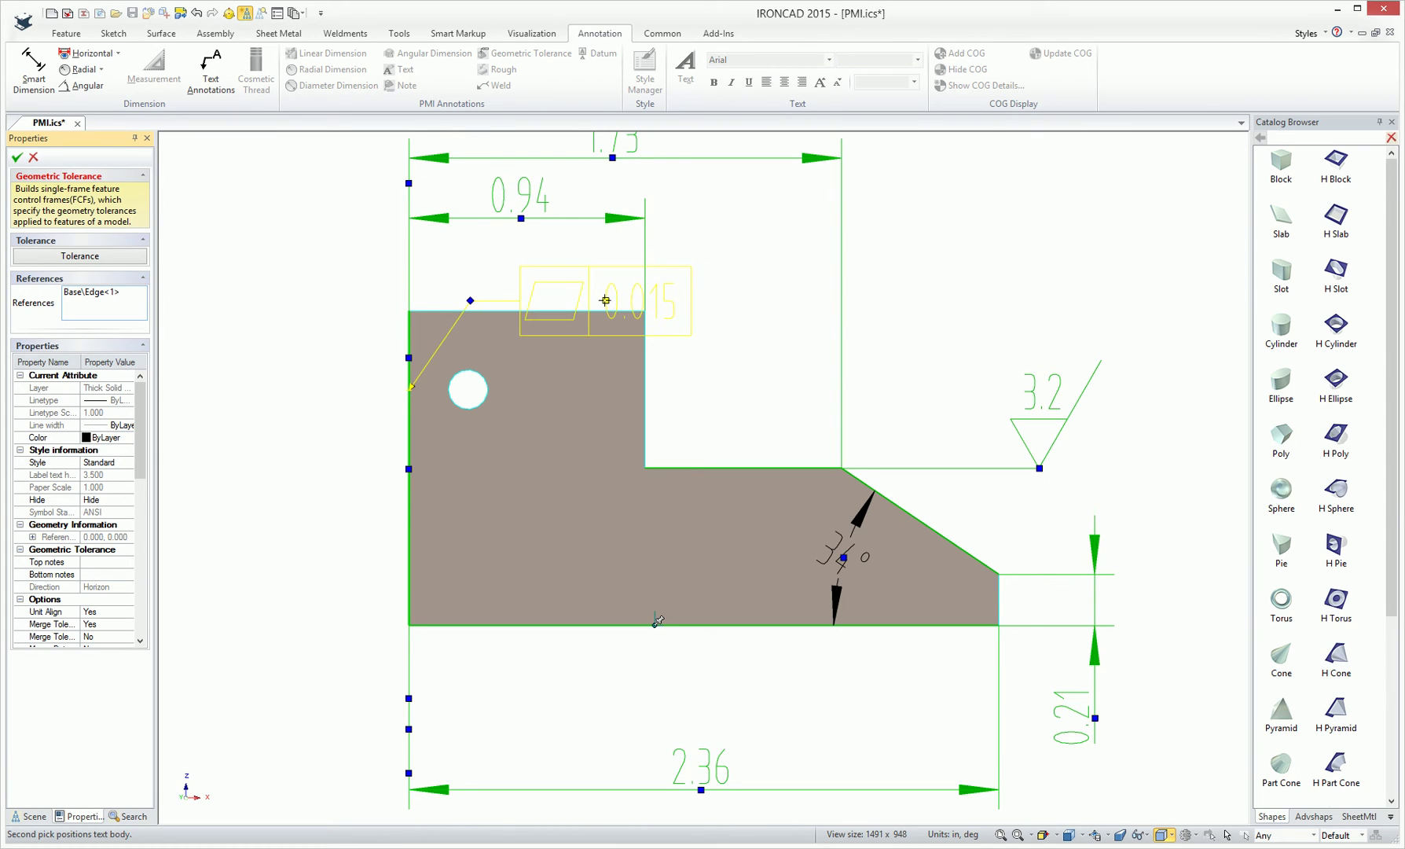
{"action": "left_click", "coordinate": [586, 311]}
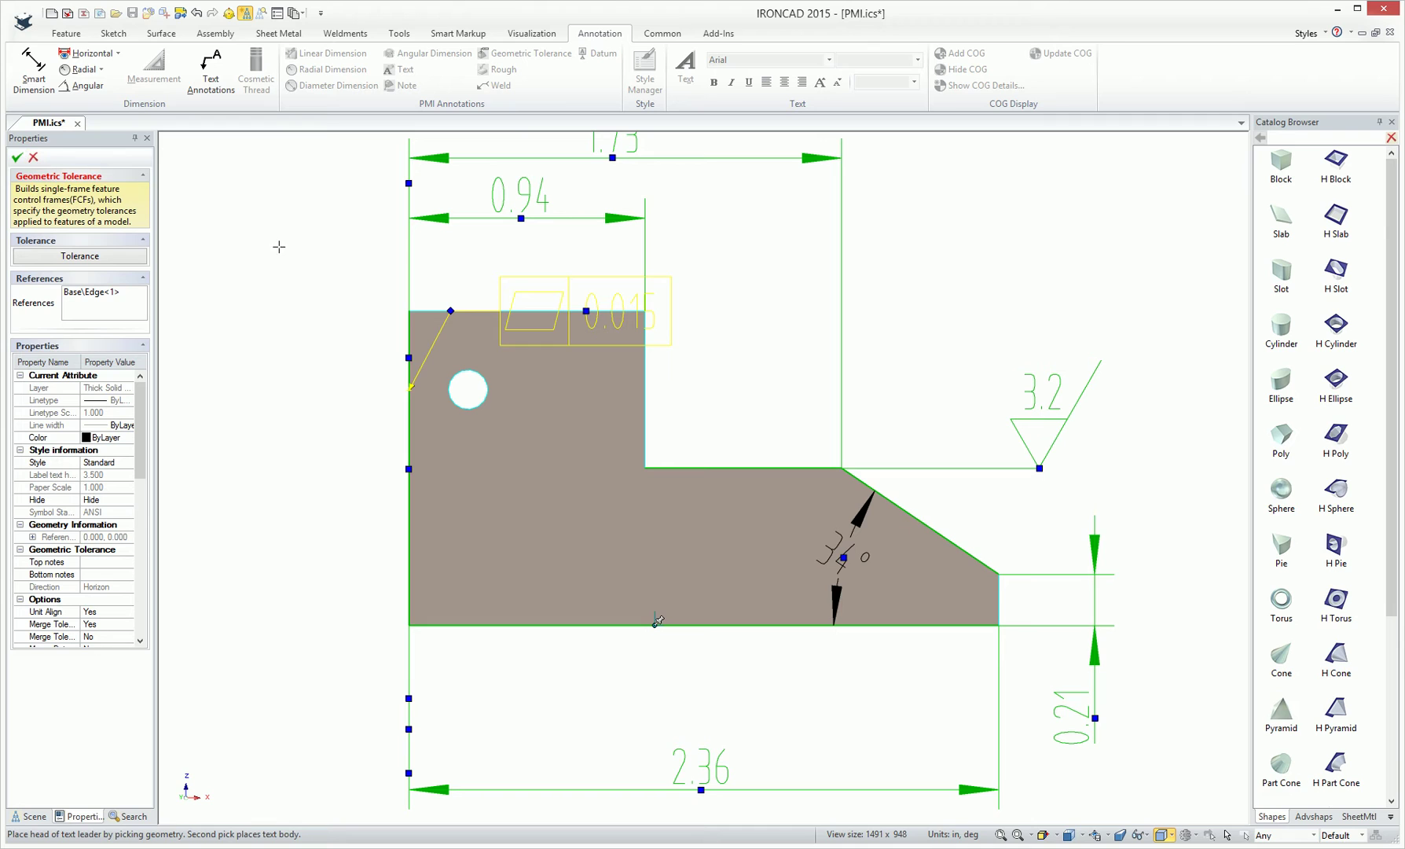
Cancel the tolerance annotation, review the Front and Side annotation views, and orbit into 3D
{"action": "left_click", "coordinate": [31, 157]}
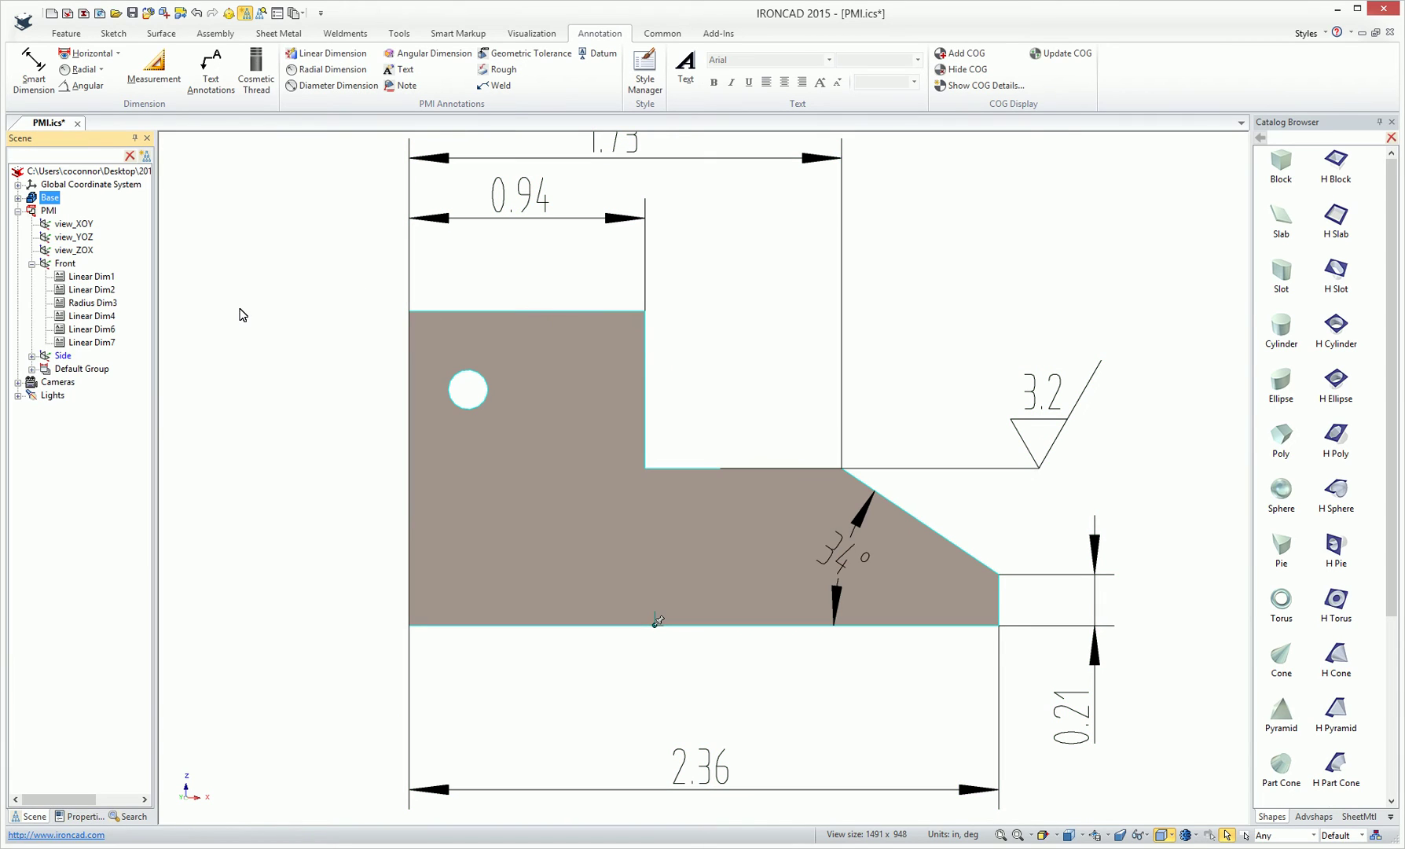
{"action": "left_click", "coordinate": [279, 343]}
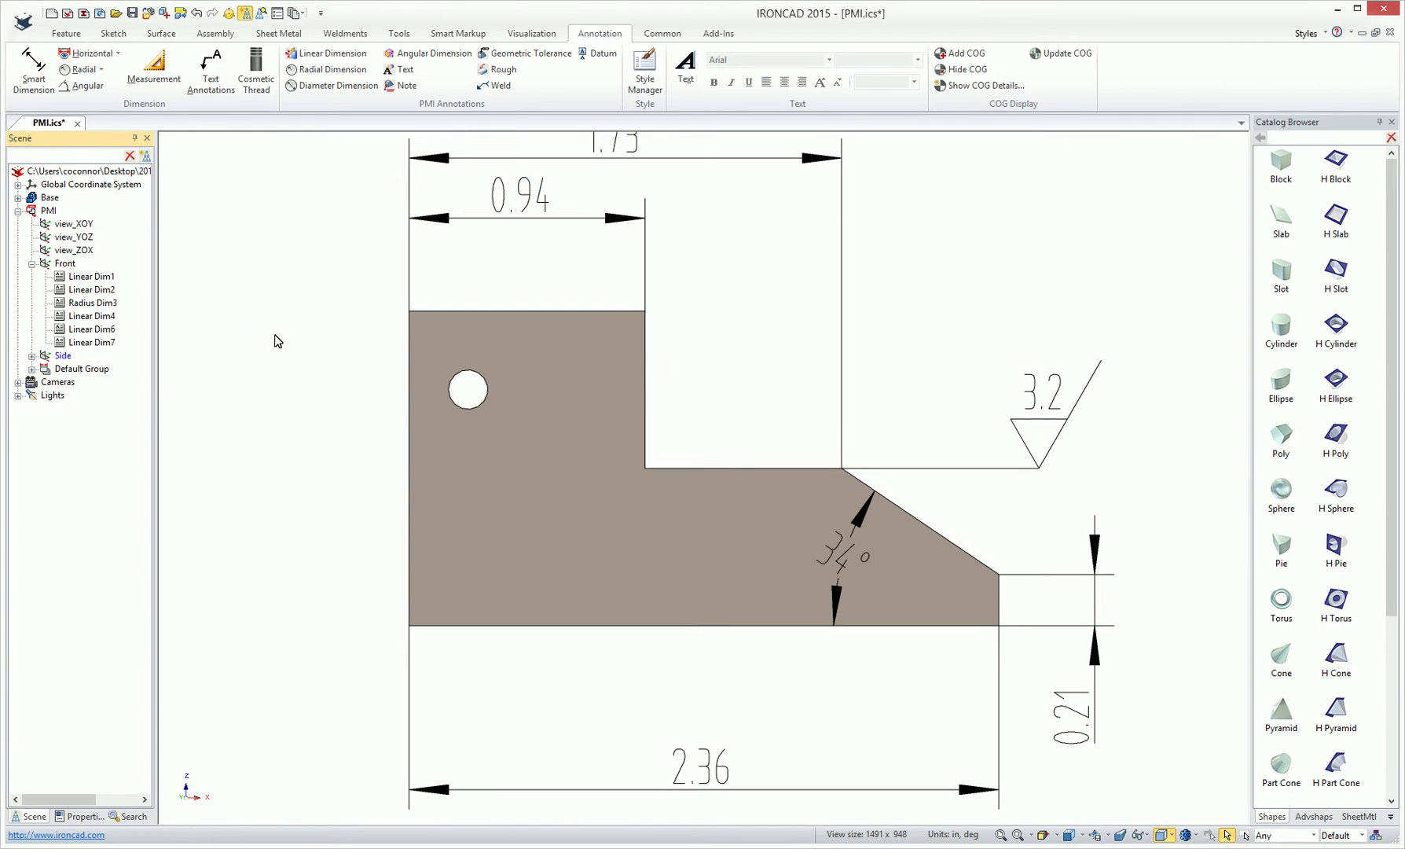
{"action": "left_click", "coordinate": [58, 267]}
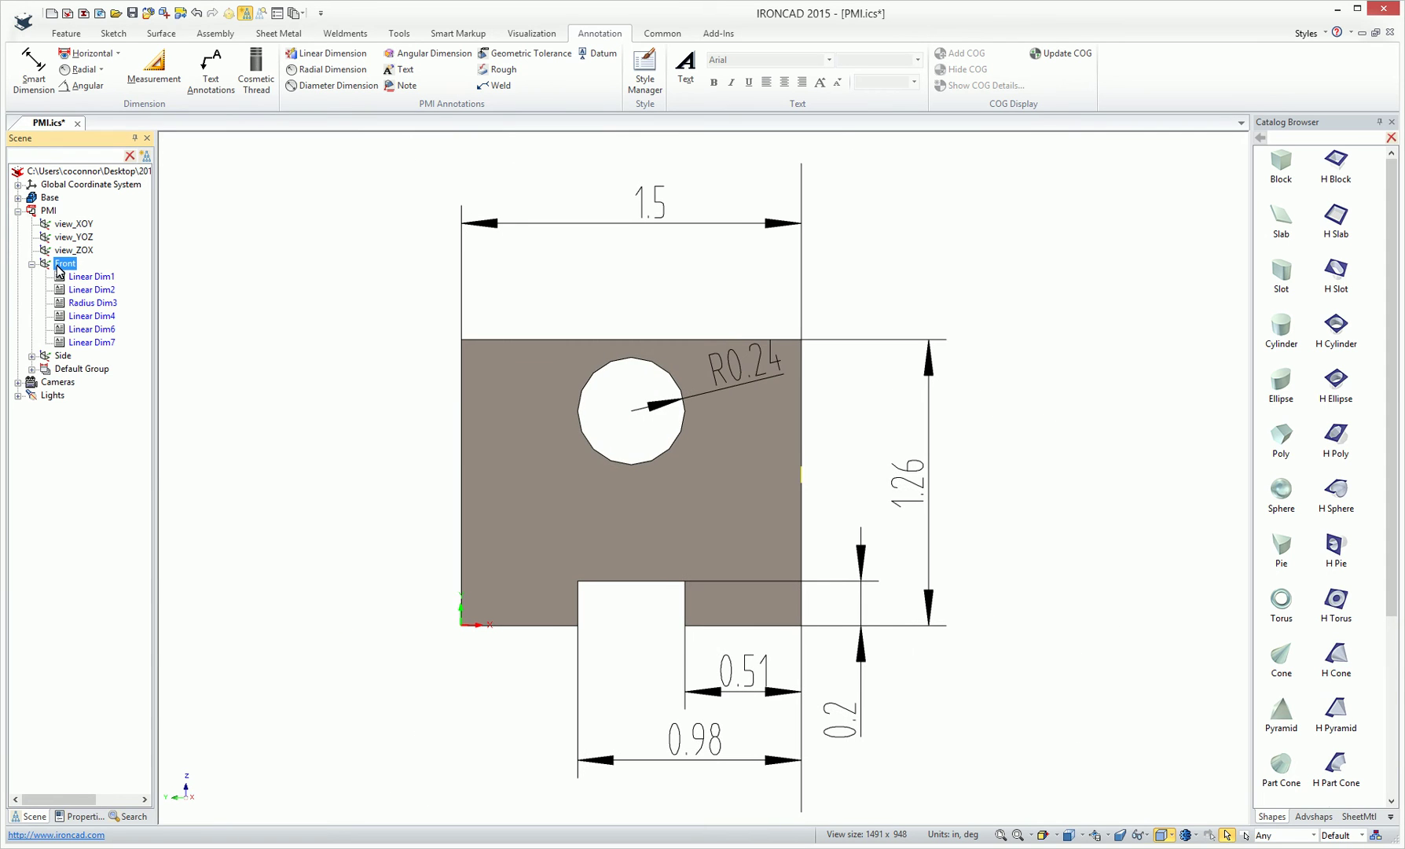
{"action": "left_click", "coordinate": [62, 357]}
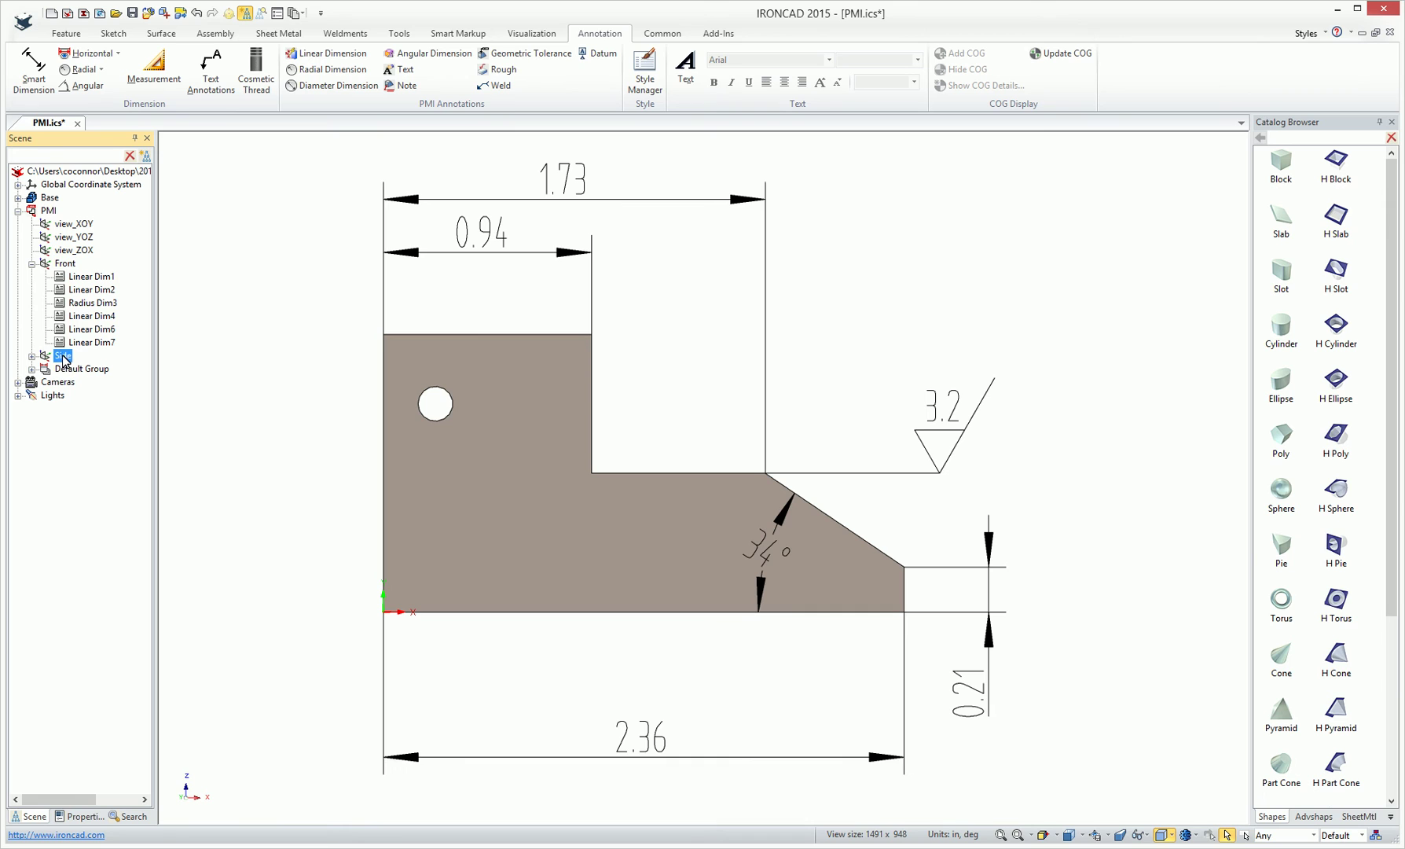
{"action": "left_click", "coordinate": [271, 377]}
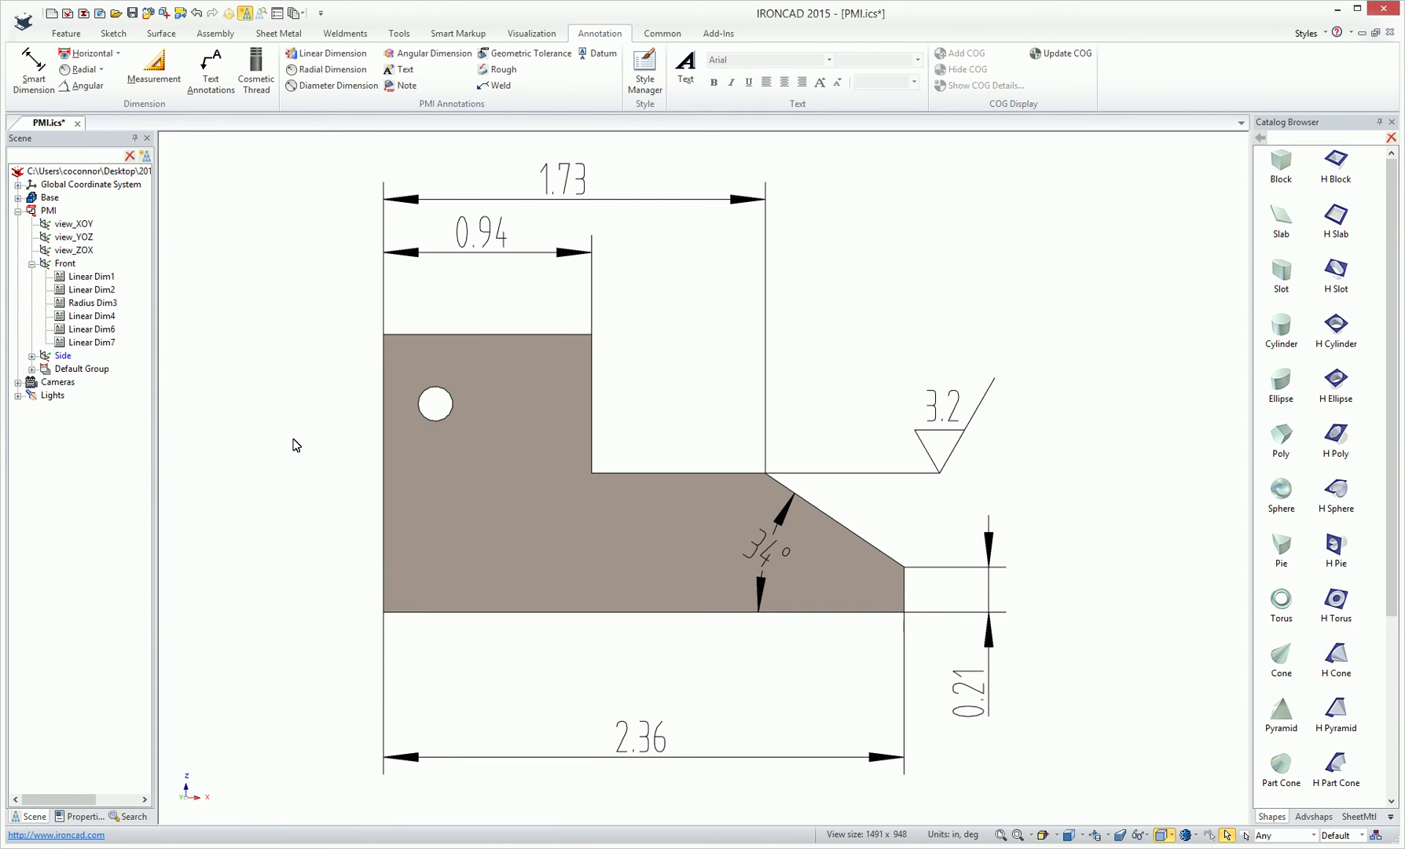
{"action": "key", "text": "F3"}
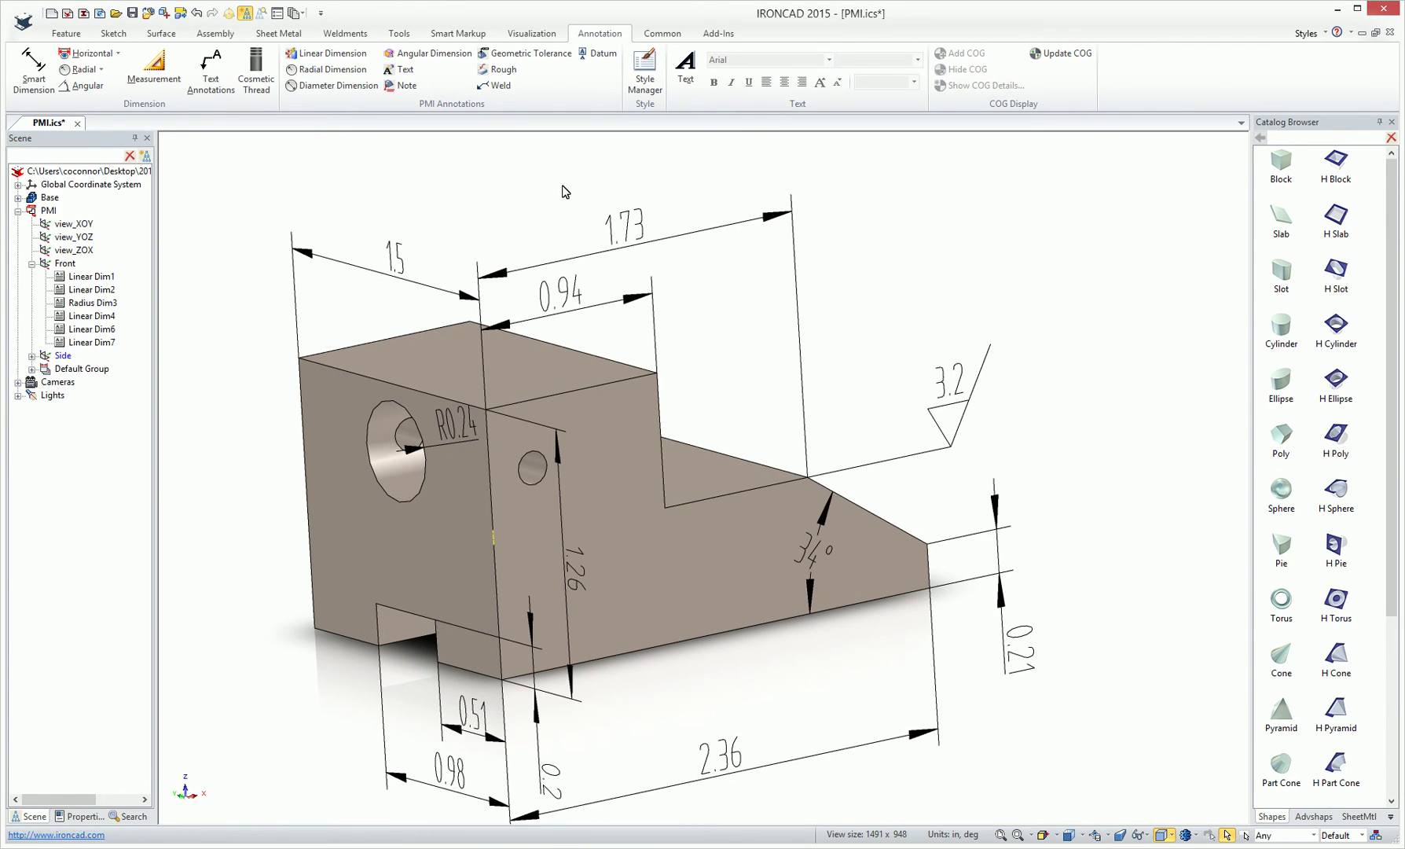
{"action": "mouse_move", "coordinate": [566, 192]}
{"action": "left_mouse_down"}
{"action": "mouse_move", "coordinate": [624, 200]}
{"action": "mouse_move", "coordinate": [609, 211]}
{"action": "mouse_move", "coordinate": [791, 335]}
{"action": "mouse_move", "coordinate": [756, 404]}
{"action": "mouse_move", "coordinate": [800, 389]}
{"action": "left_mouse_up"}
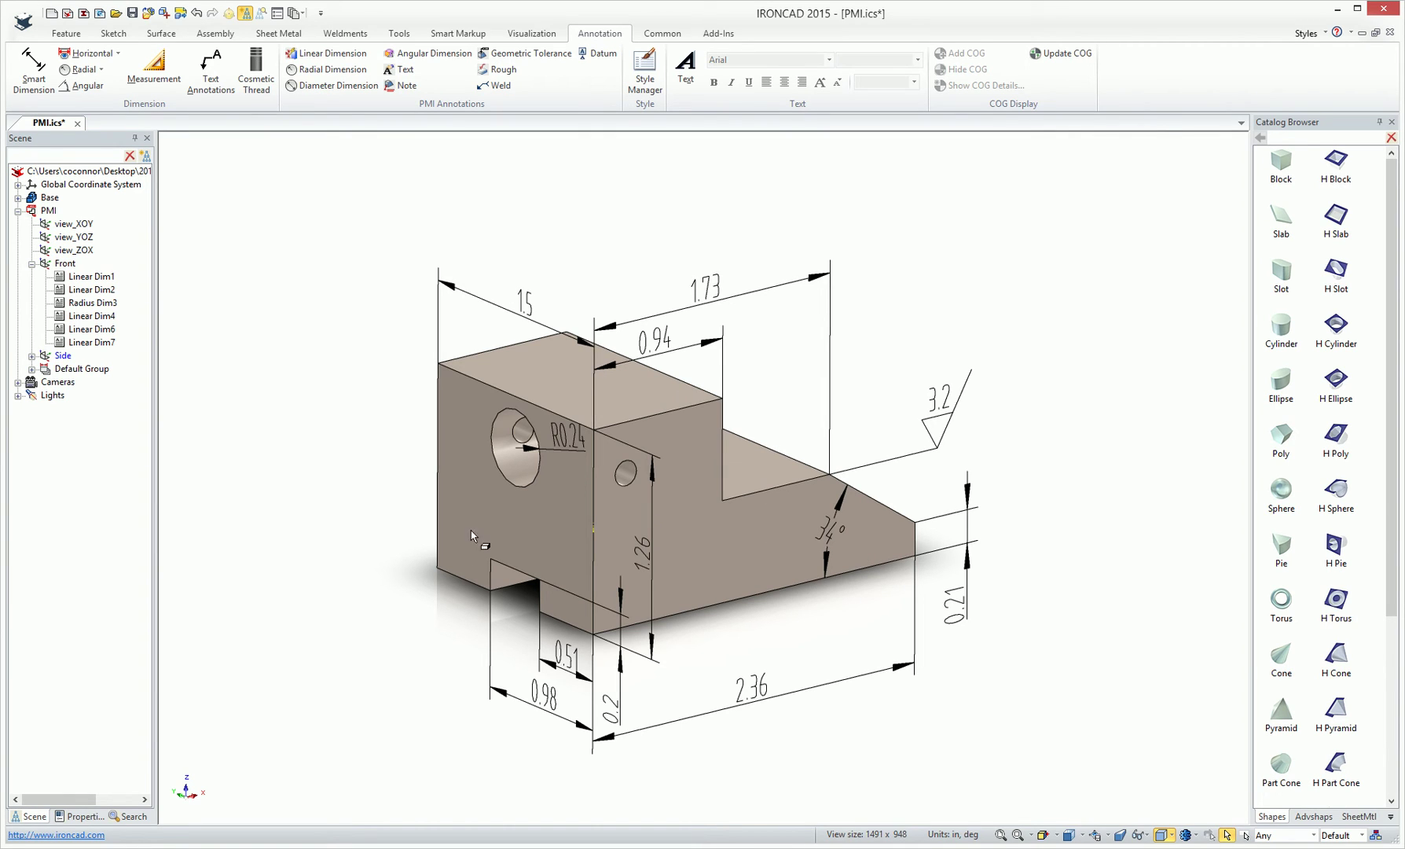
Group view_XOY through Side into a new PMI group named 'Front Display'
{"action": "left_click", "coordinate": [31, 264]}
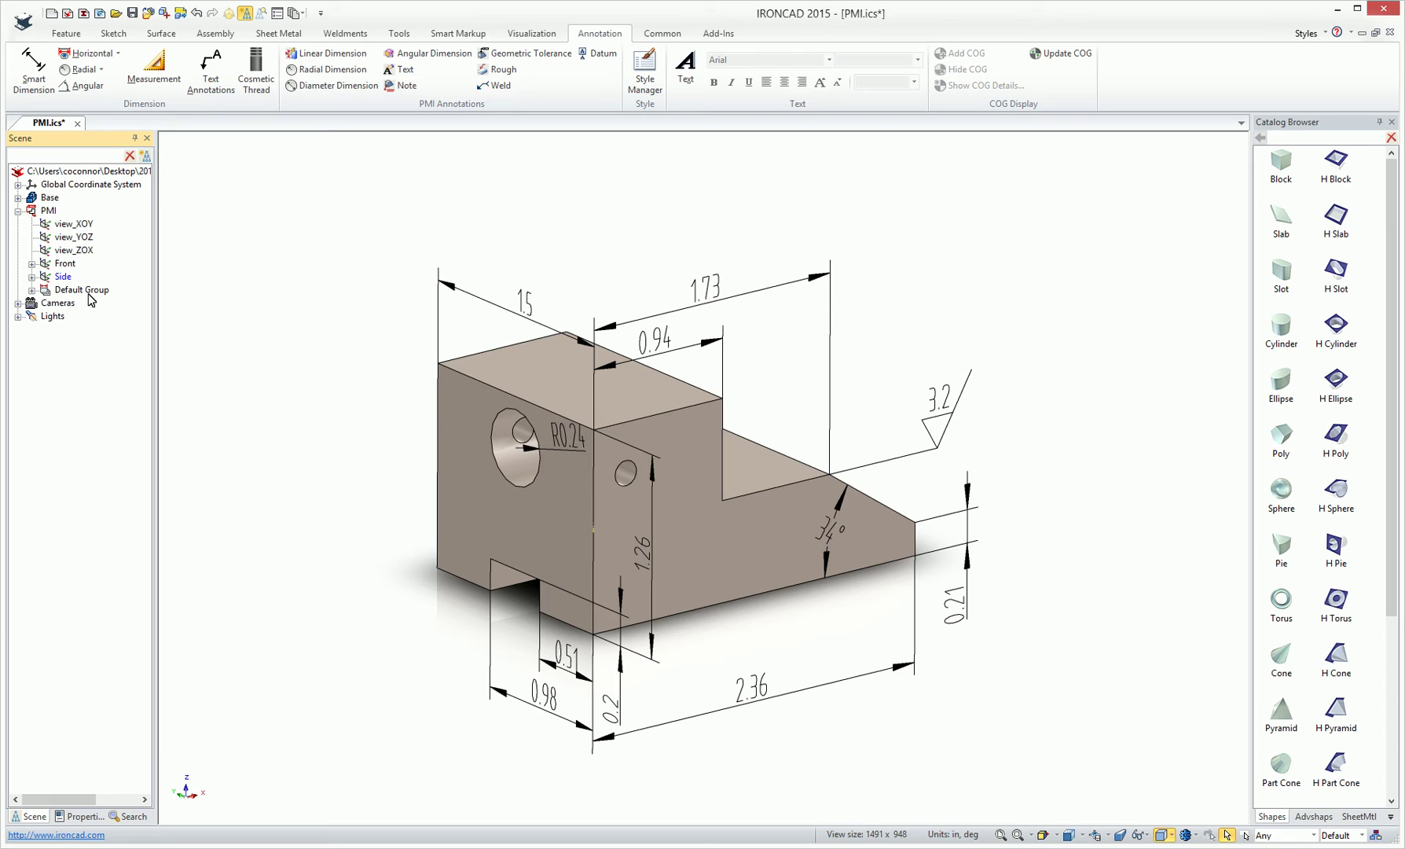
{"action": "left_click", "coordinate": [47, 224]}
{"action": "left_click", "coordinate": [49, 279], "text": "shift"}
{"action": "right_click", "coordinate": [49, 278]}
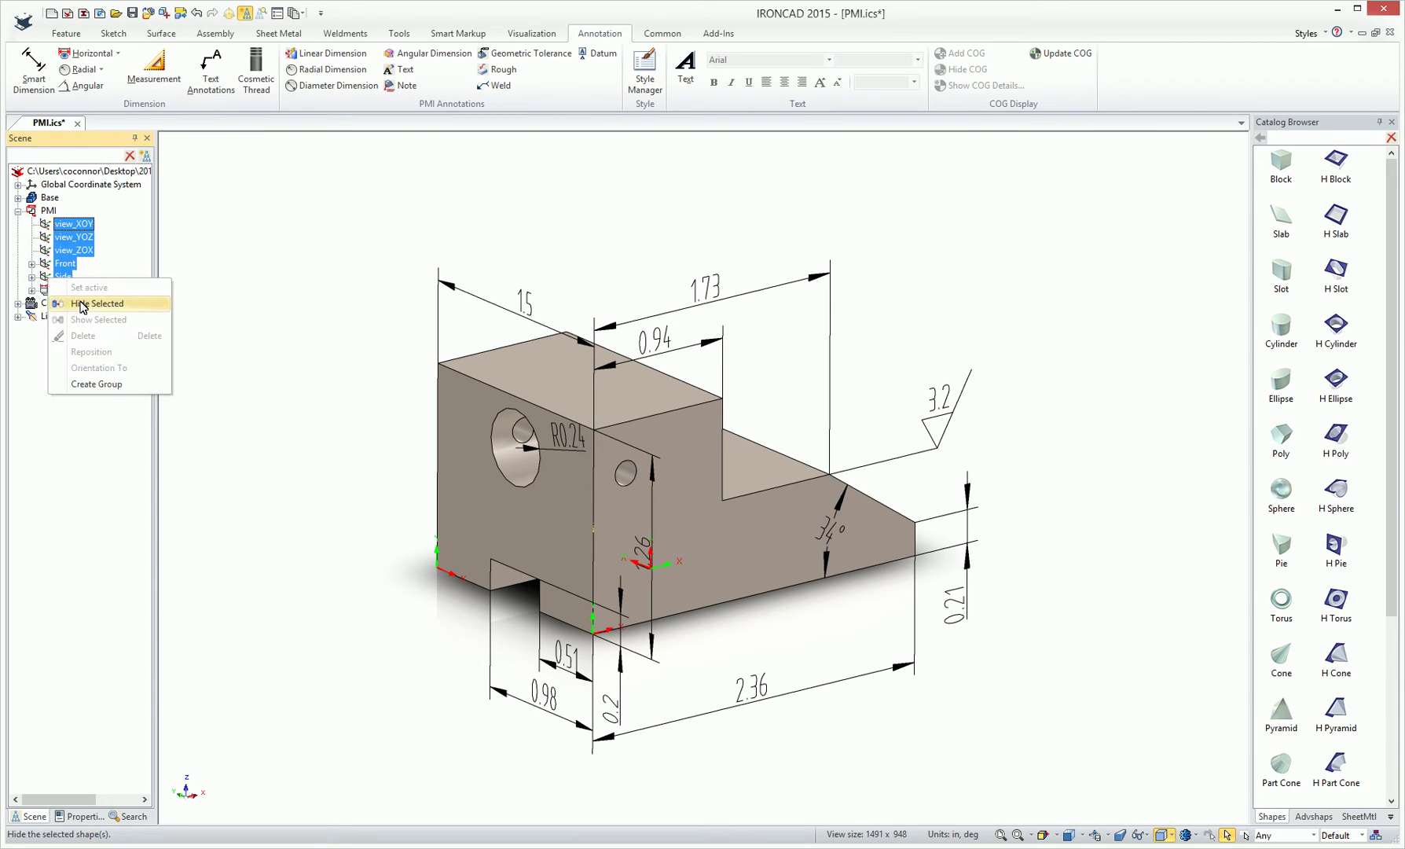
{"action": "left_click", "coordinate": [101, 385]}
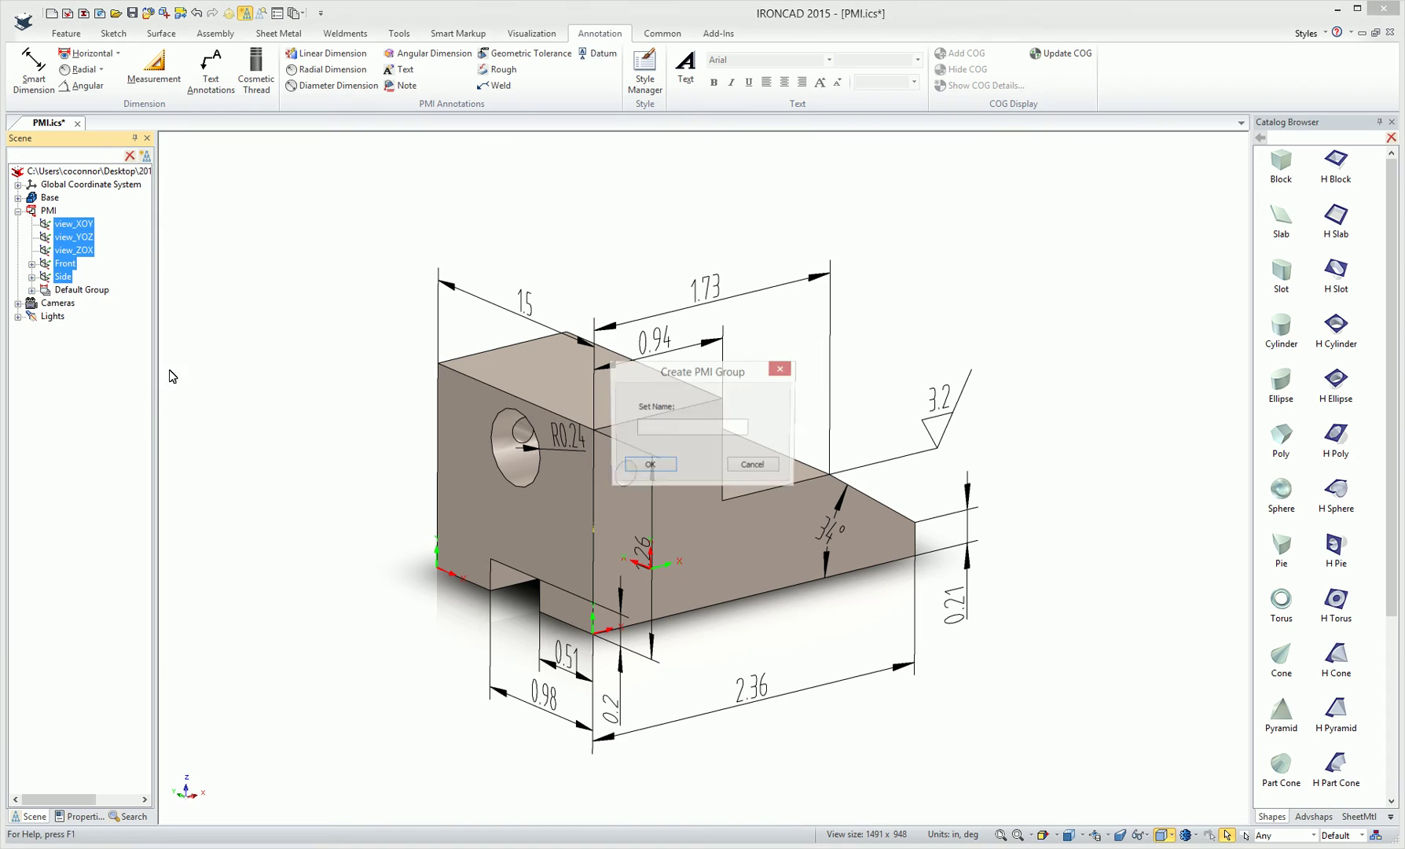
{"action": "left_click", "coordinate": [663, 430]}
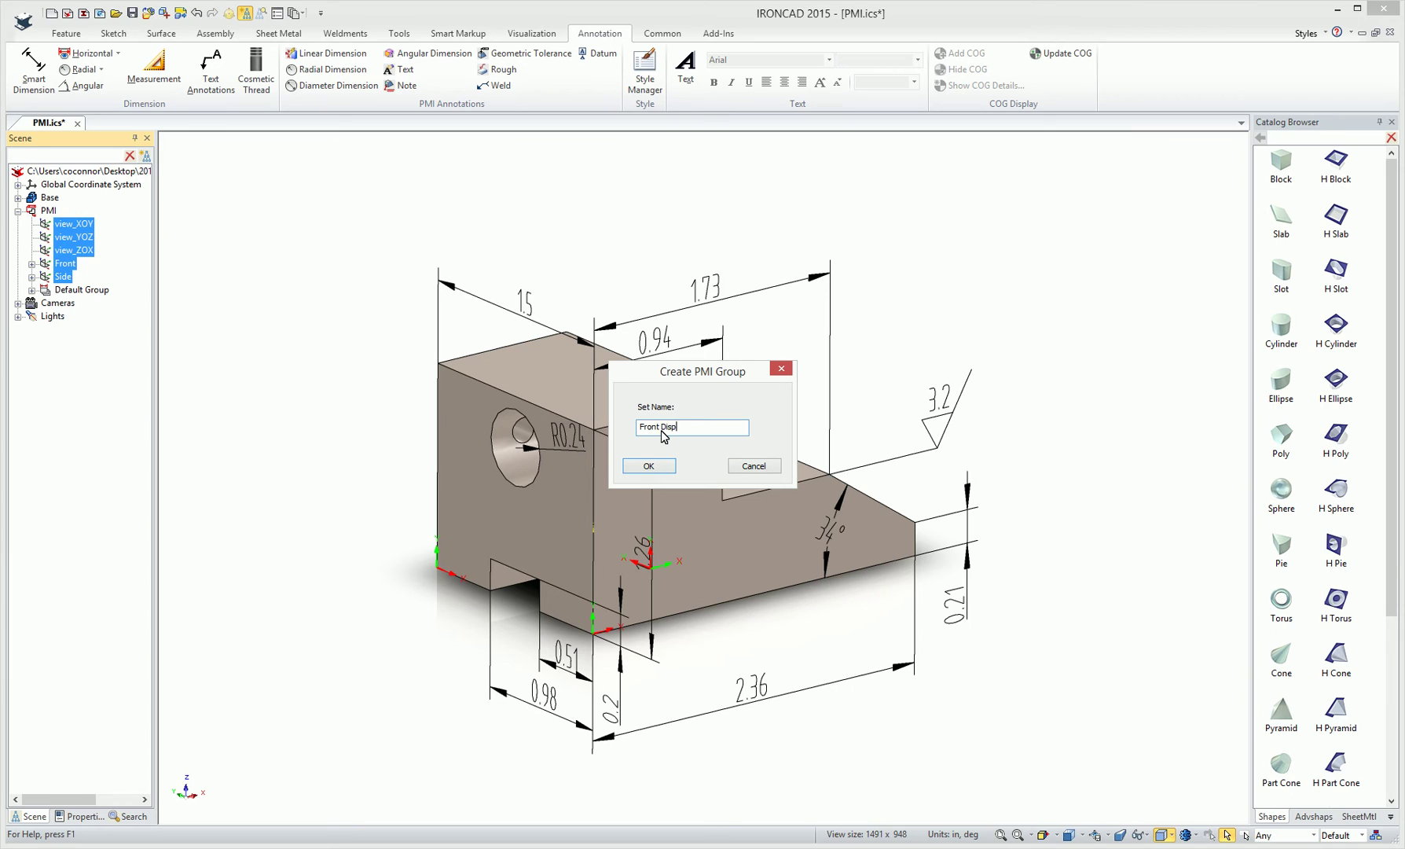
{"action": "type", "text": "Front Display"}
{"action": "left_click", "coordinate": [649, 466]}
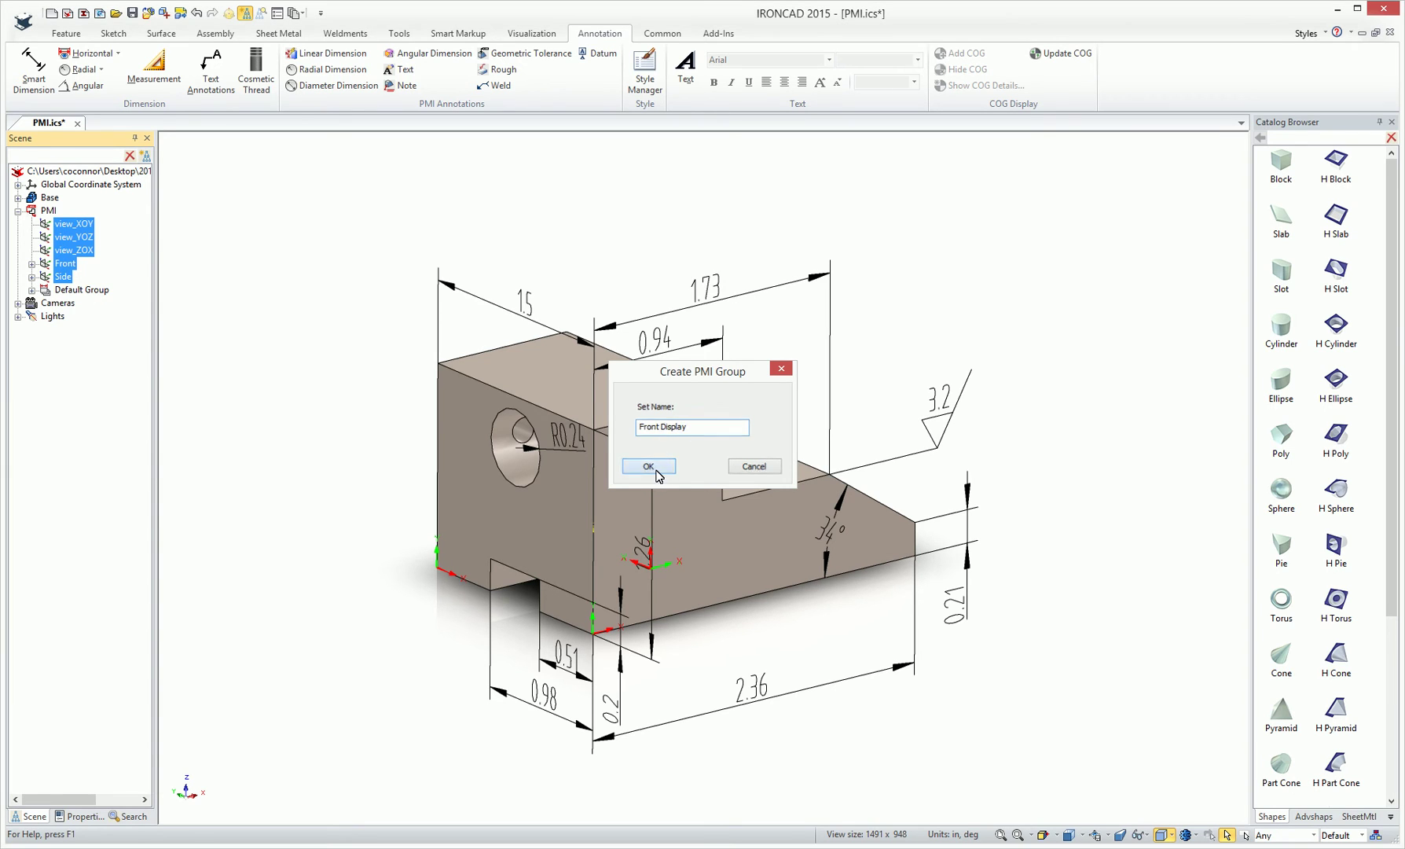
Group view_XOY through Side into another PMI group named 'Side Display'
{"action": "left_click", "coordinate": [44, 226]}
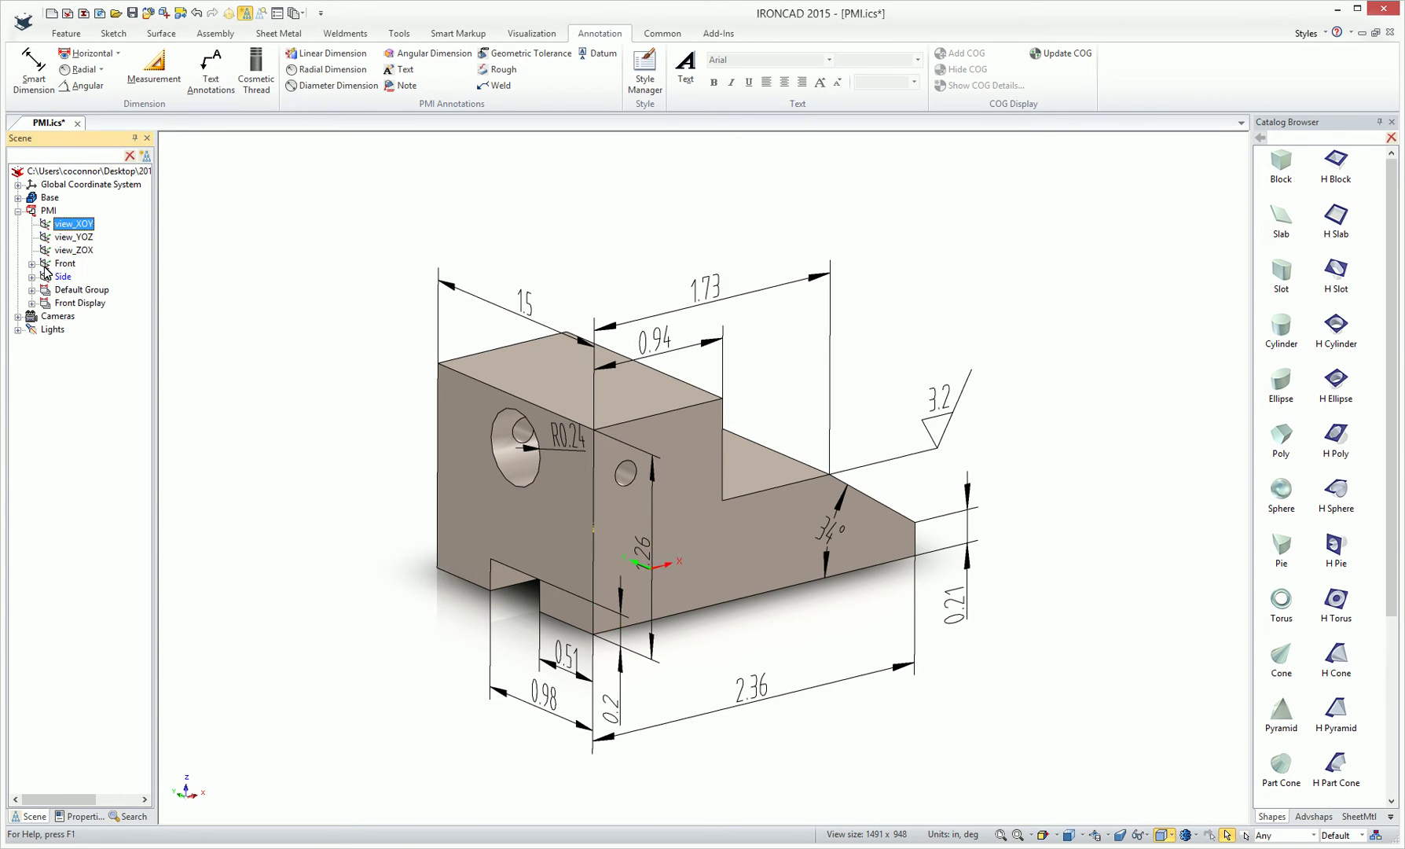
{"action": "left_click", "coordinate": [45, 275], "text": "shift"}
{"action": "right_click", "coordinate": [46, 275]}
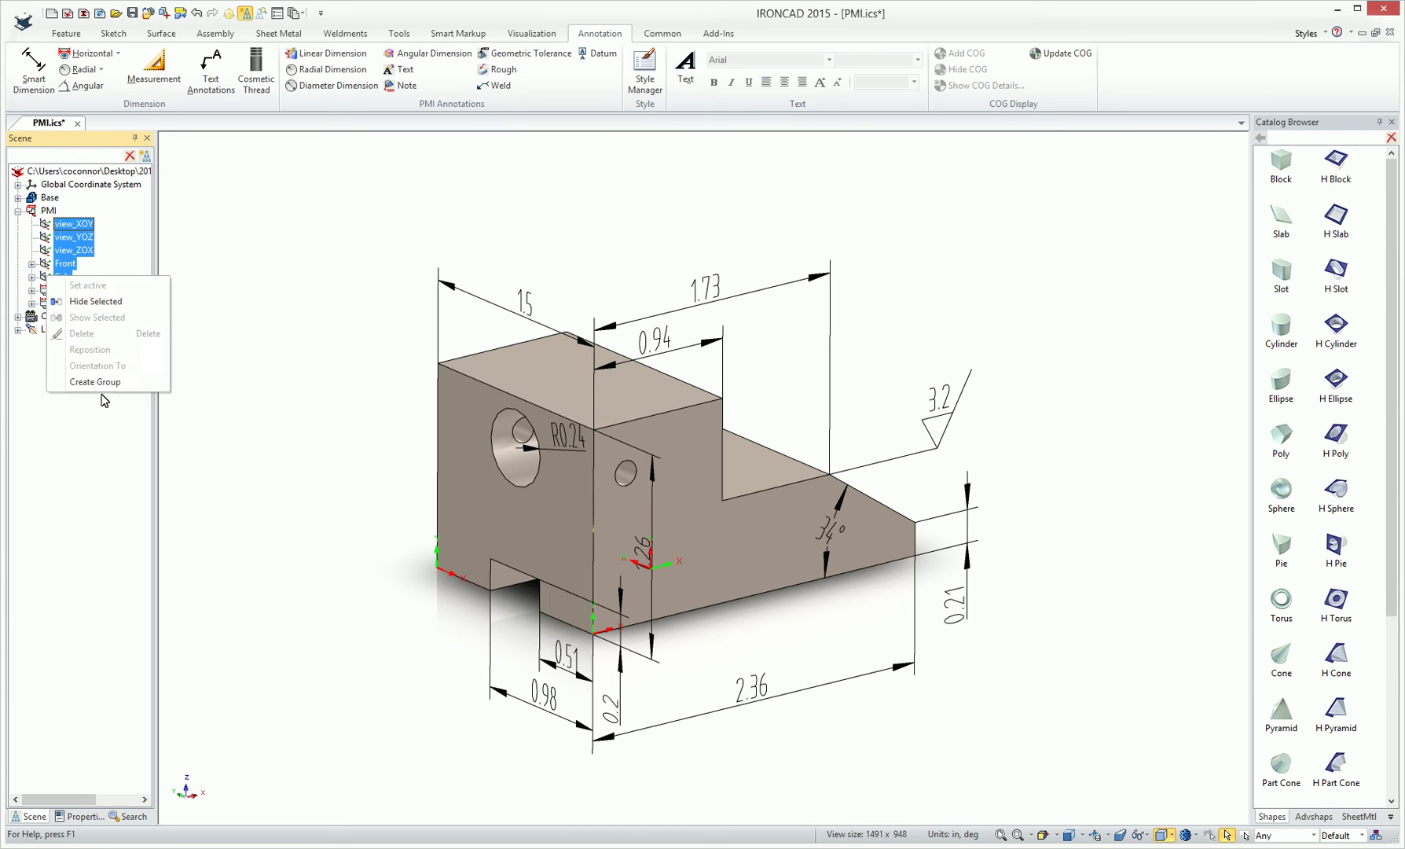
{"action": "left_click", "coordinate": [124, 385]}
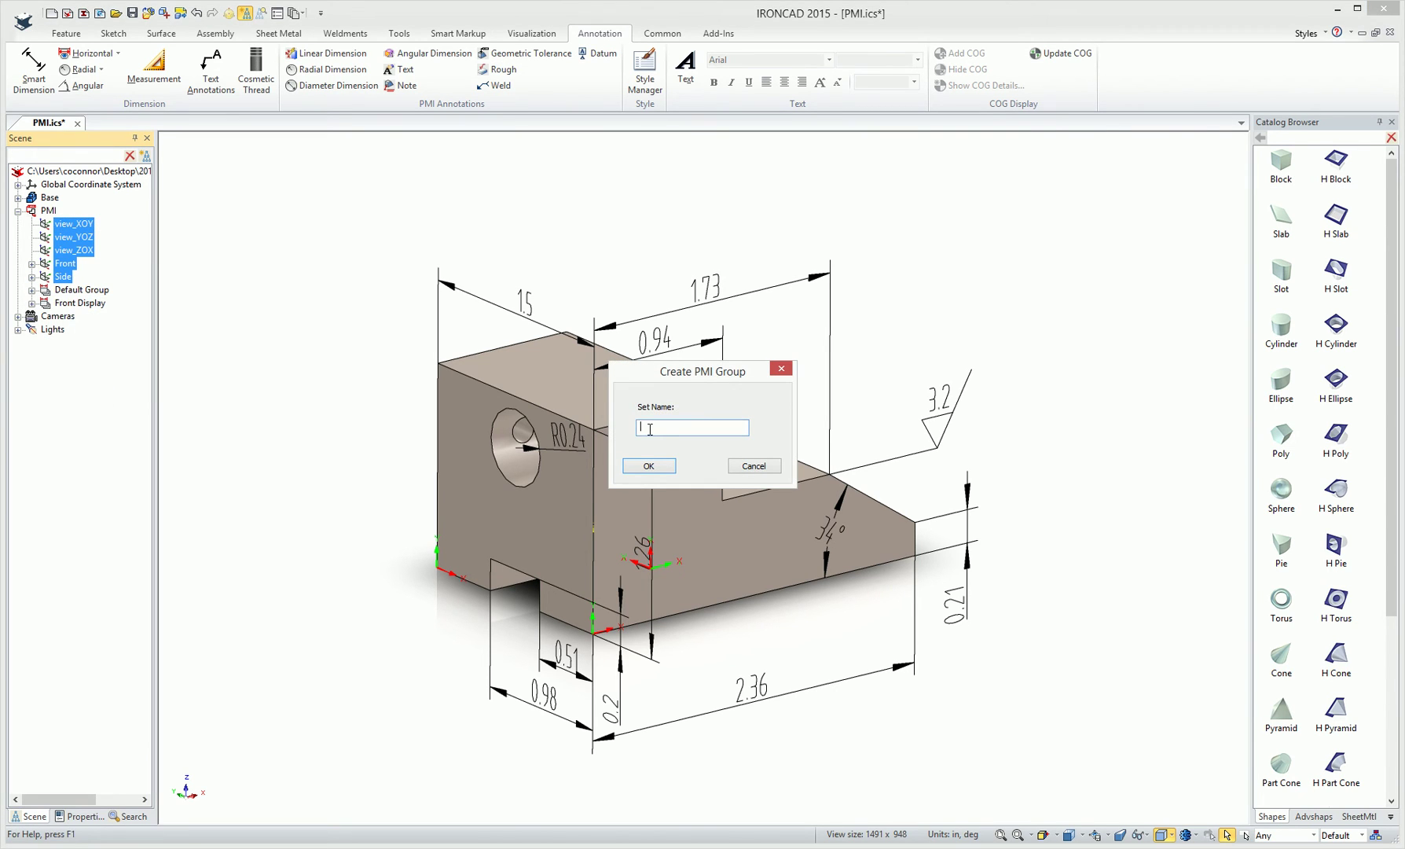
{"action": "type", "text": "Side Display"}
{"action": "left_click", "coordinate": [649, 466]}
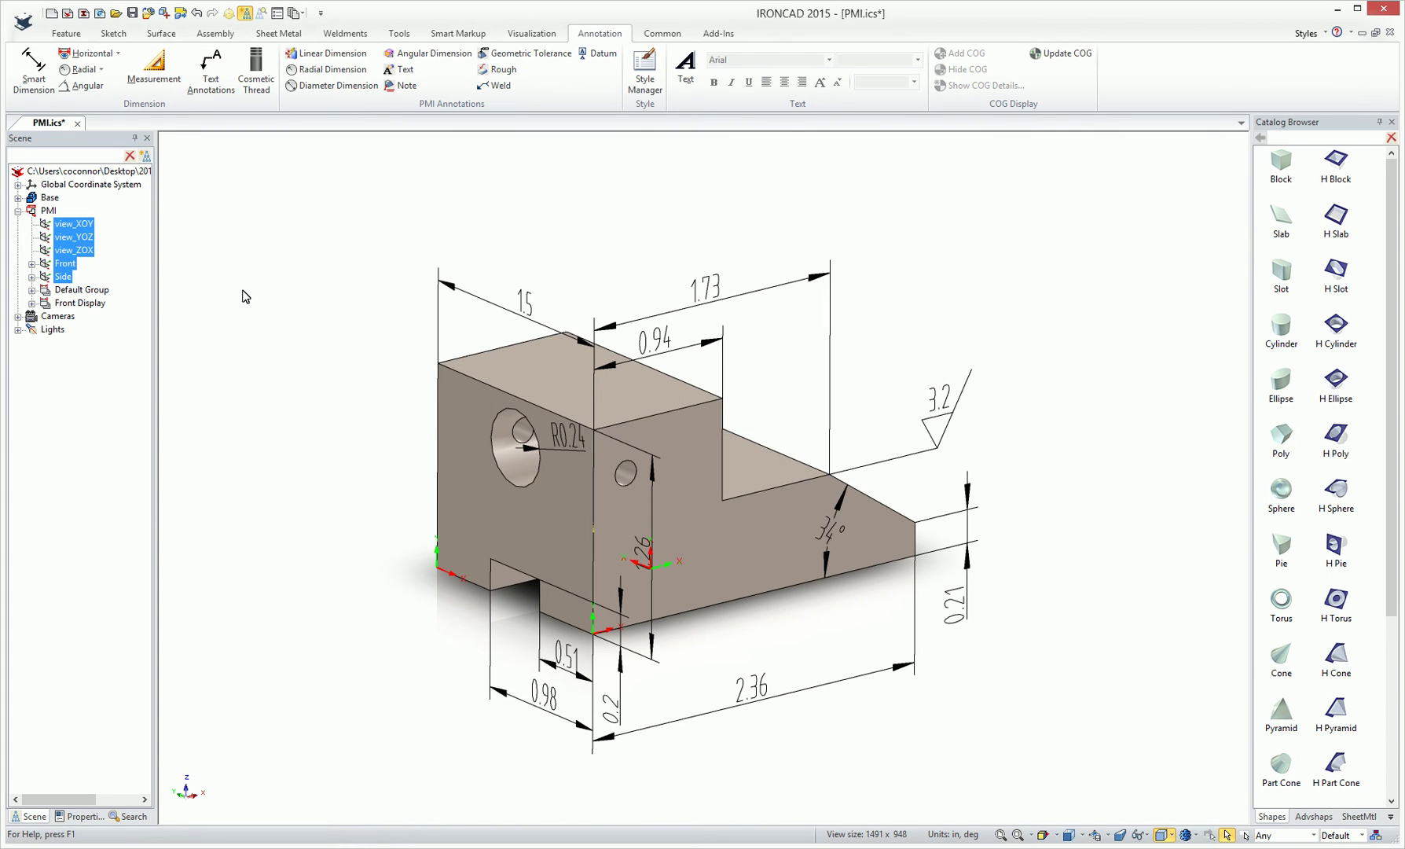
Activate Side Display and hide the three views and the Front annotation set in it
{"action": "left_click", "coordinate": [67, 316]}
{"action": "right_click", "coordinate": [67, 316]}
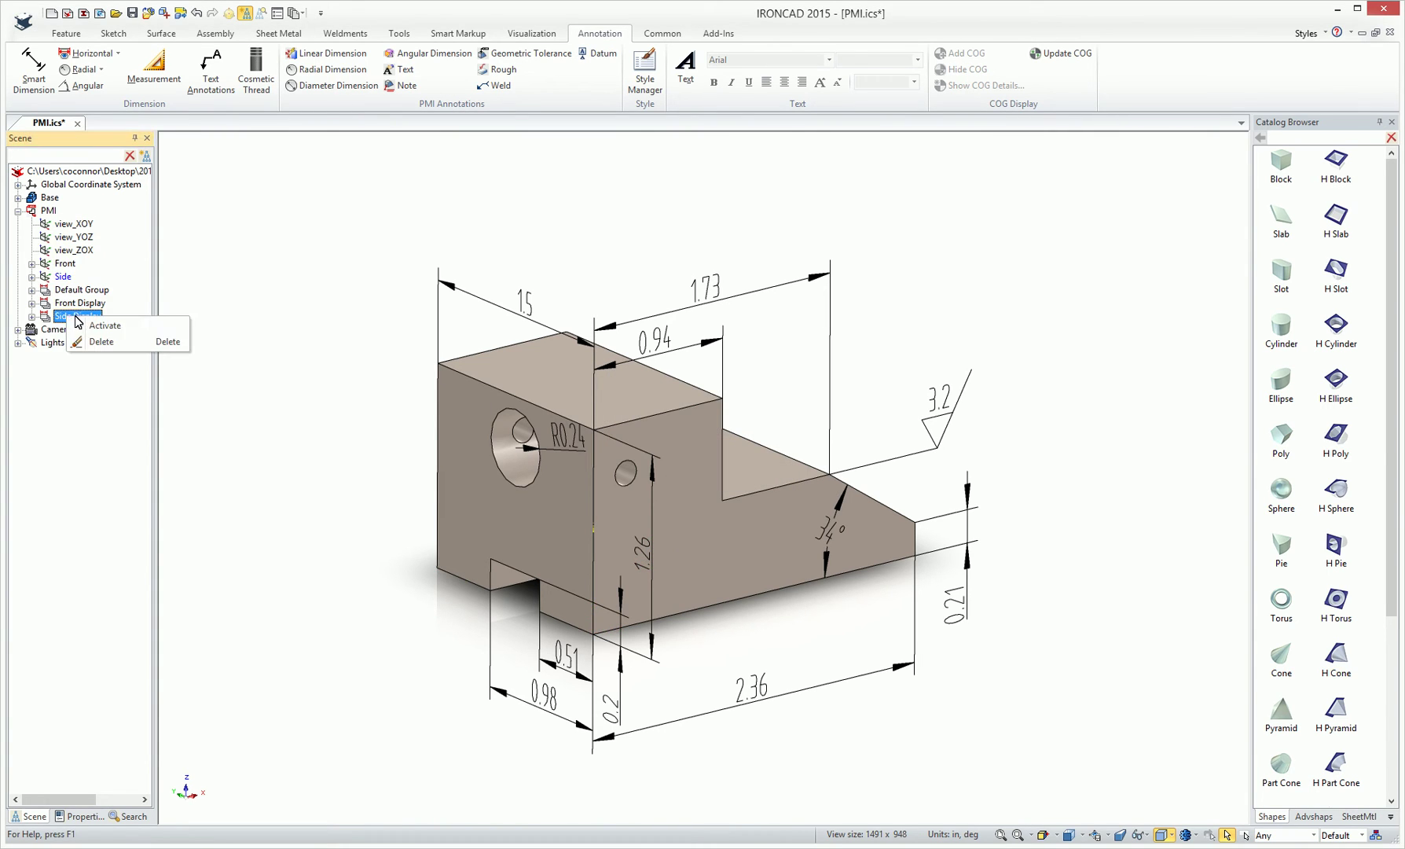
{"action": "left_click", "coordinate": [93, 326]}
{"action": "left_click", "coordinate": [31, 318]}
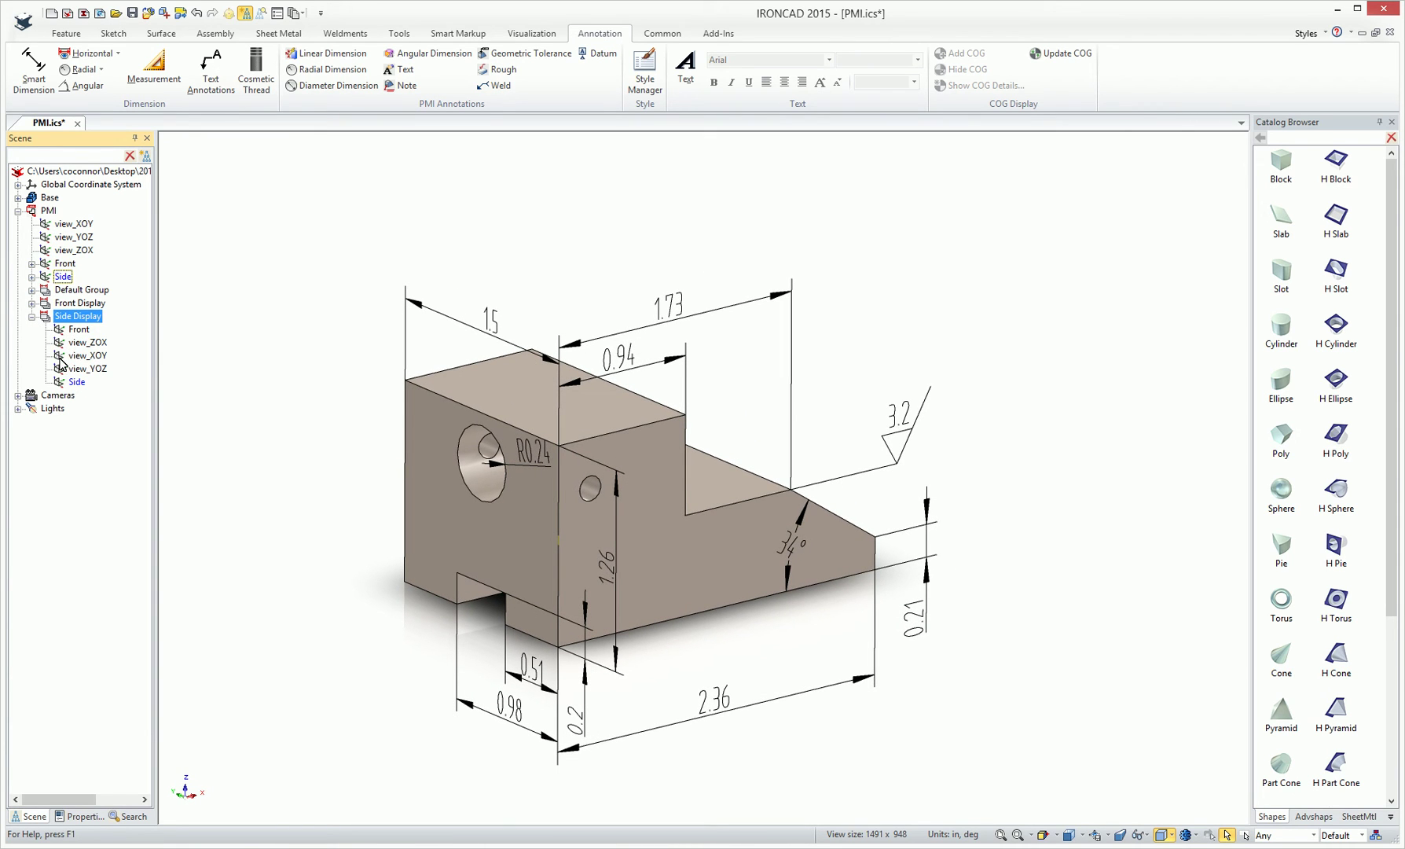
{"action": "left_click", "coordinate": [64, 264]}
{"action": "left_click", "coordinate": [71, 226], "text": "shift"}
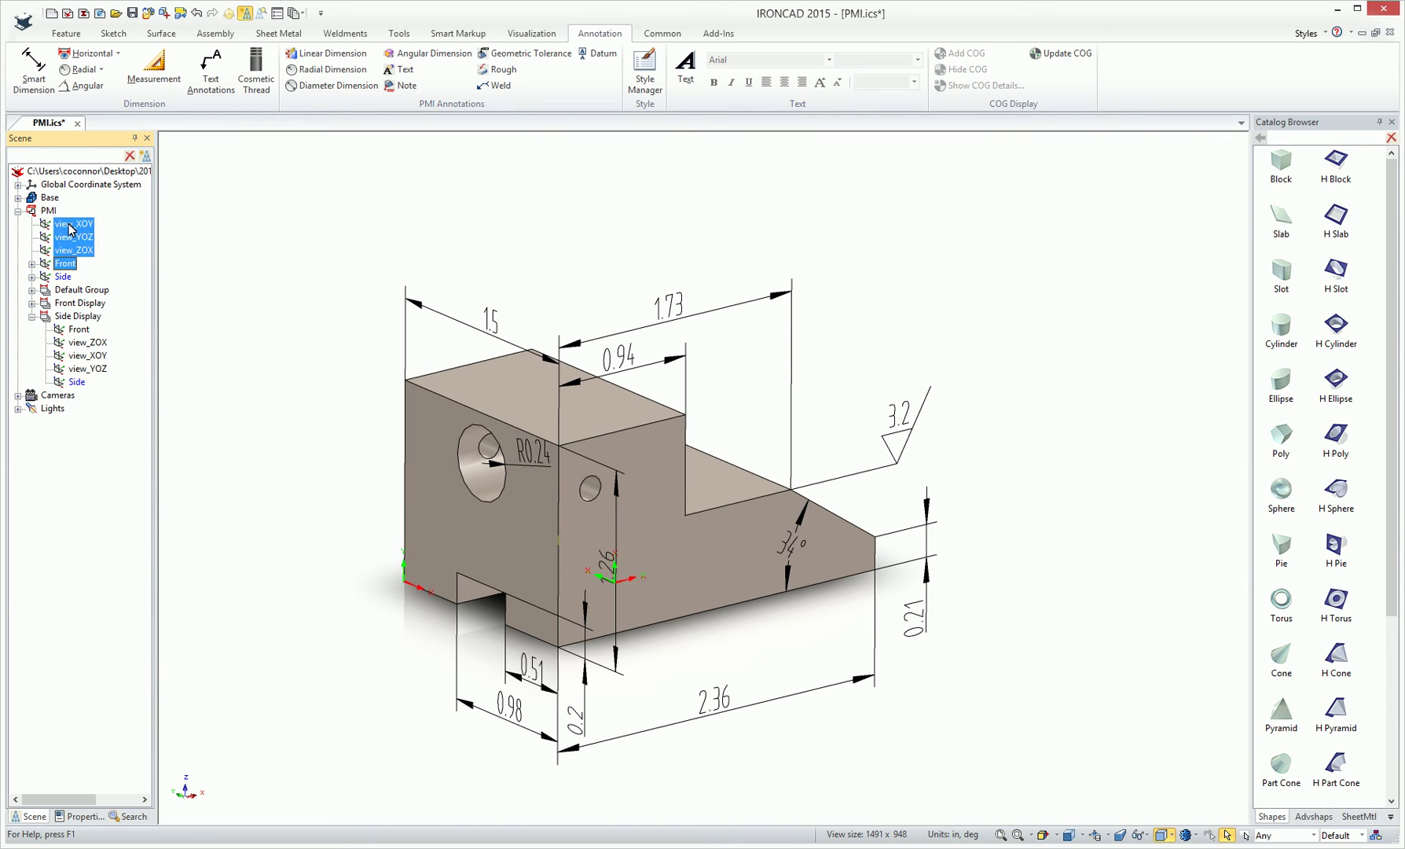
{"action": "right_click", "coordinate": [70, 228]}
{"action": "left_click", "coordinate": [102, 249]}
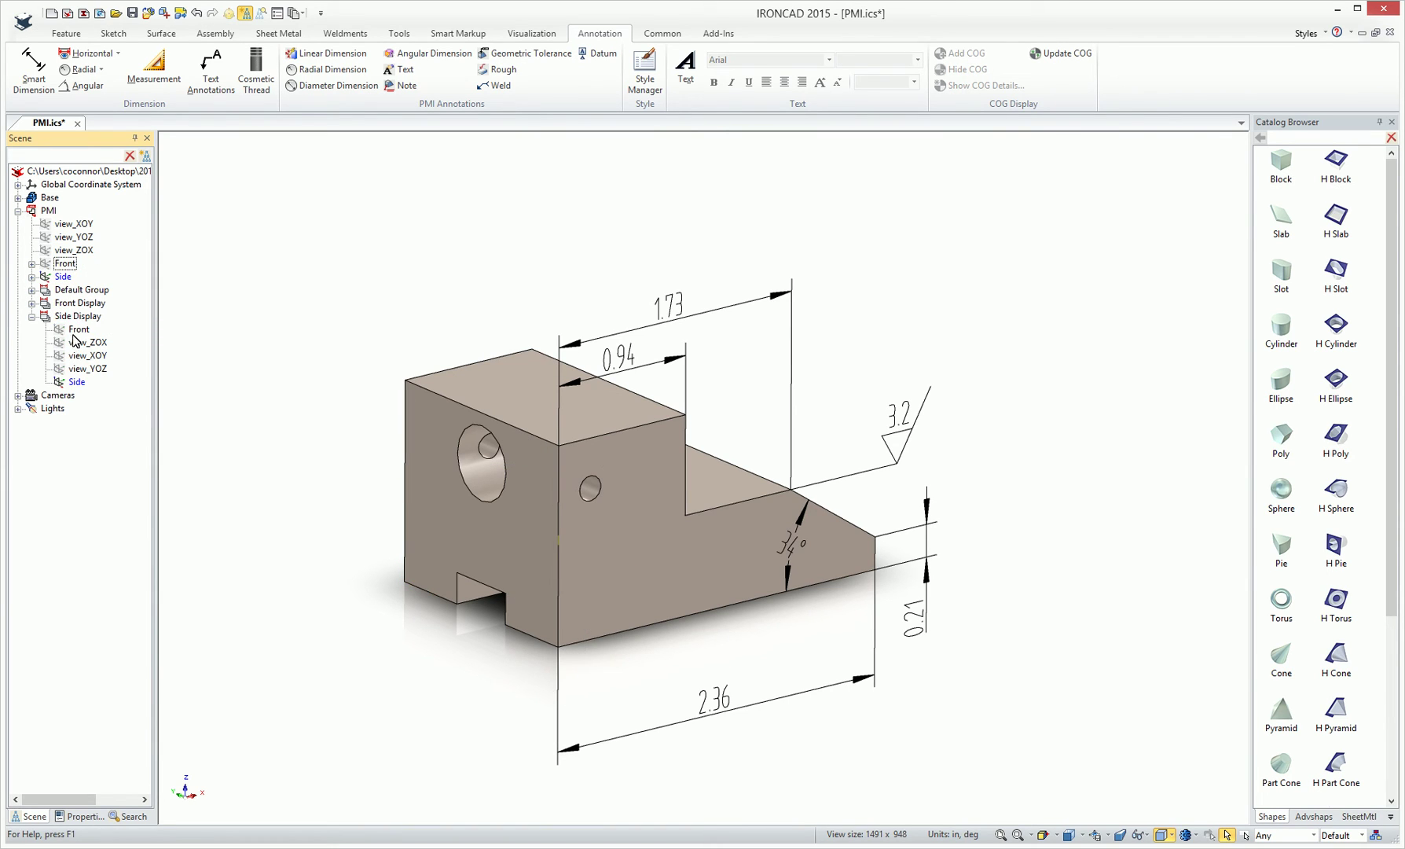
Activate Front Display and hide view_XOY, view_YOZ, view_ZOX and the Side annotation set
{"action": "left_click", "coordinate": [75, 305]}
{"action": "right_click", "coordinate": [75, 307]}
{"action": "left_click", "coordinate": [110, 314]}
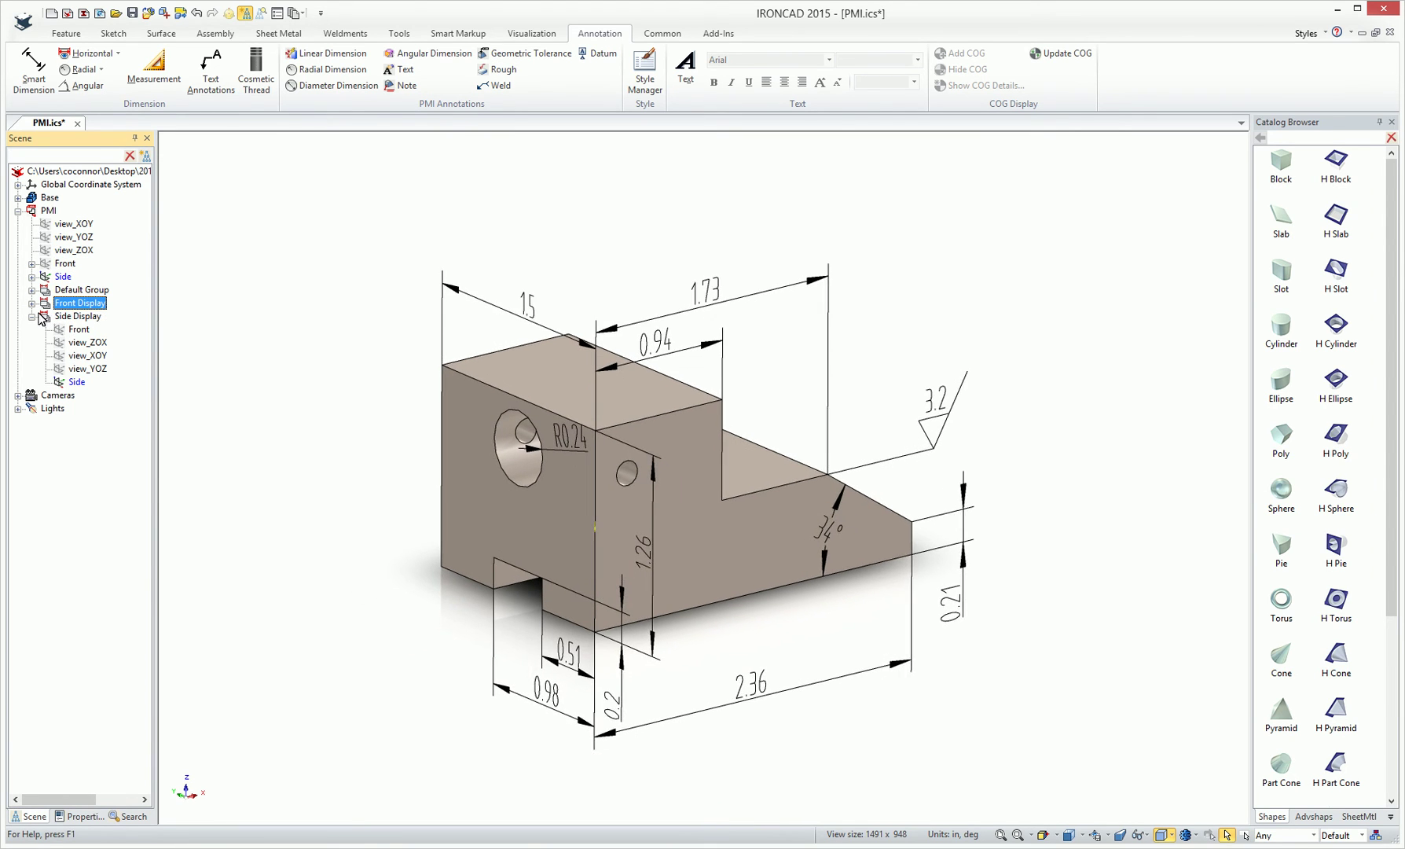
{"action": "left_click", "coordinate": [31, 303]}
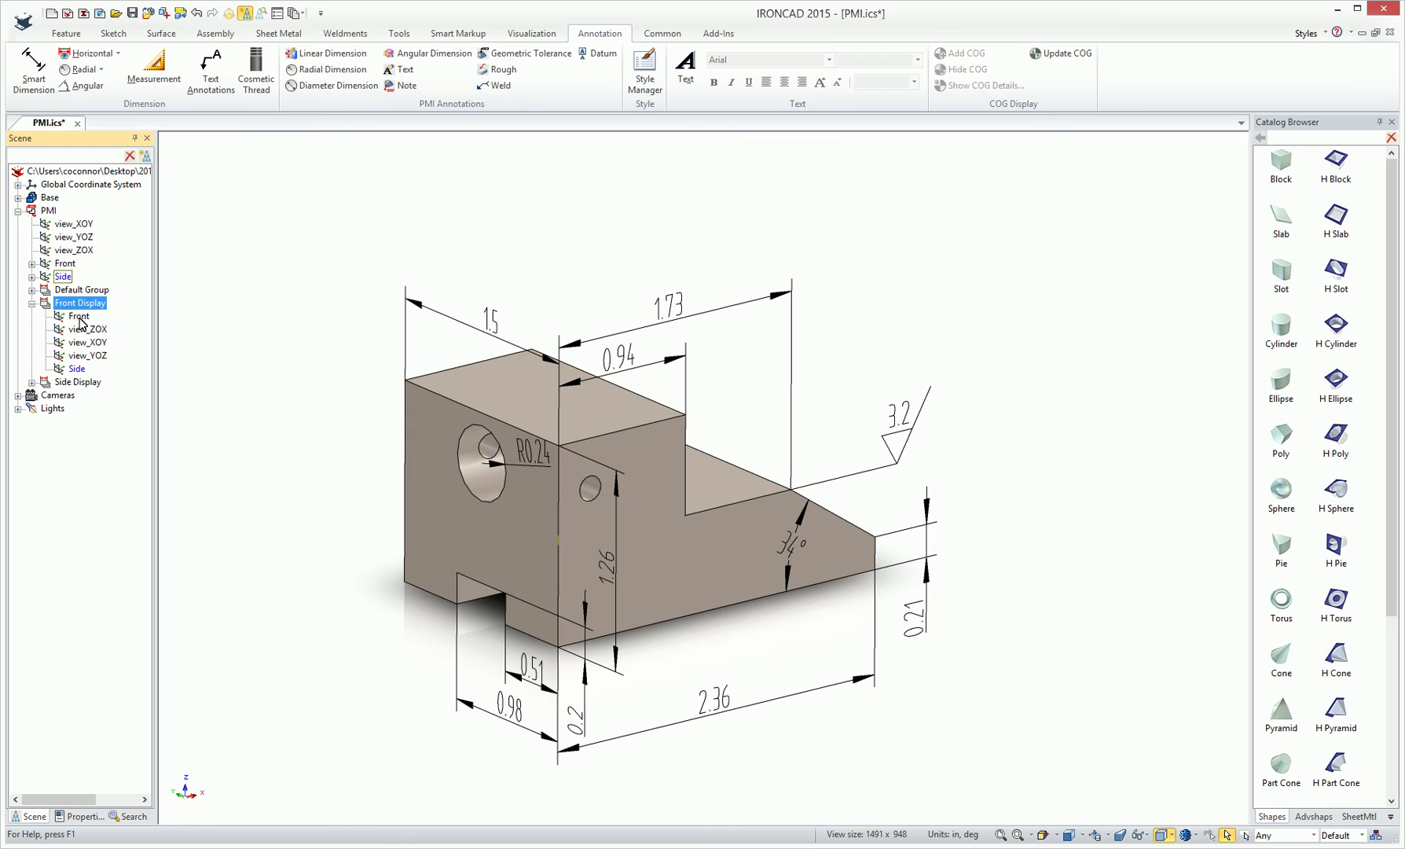
{"action": "left_click", "coordinate": [72, 225]}
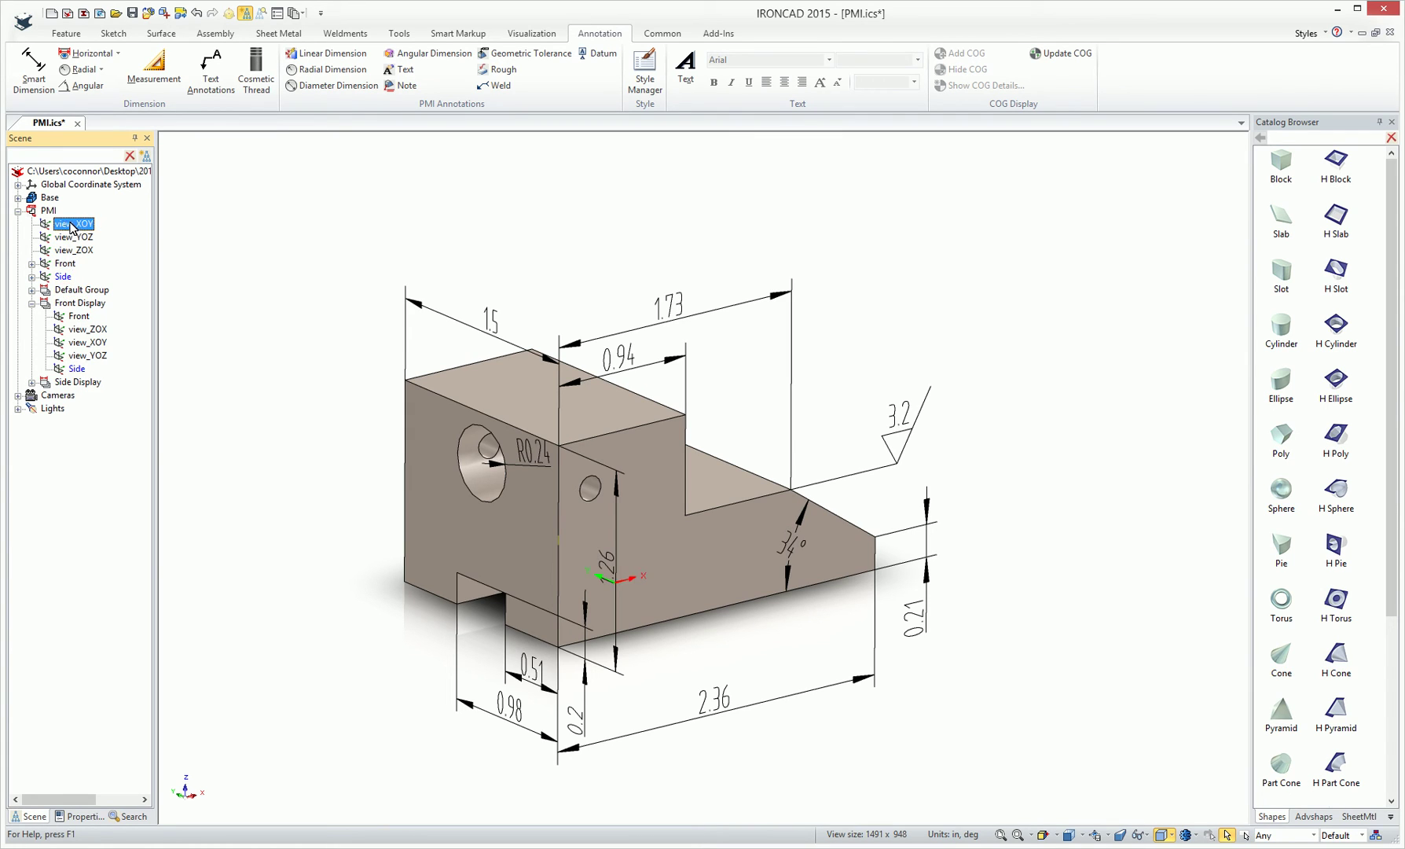
{"action": "left_click", "coordinate": [66, 277], "text": "shift"}
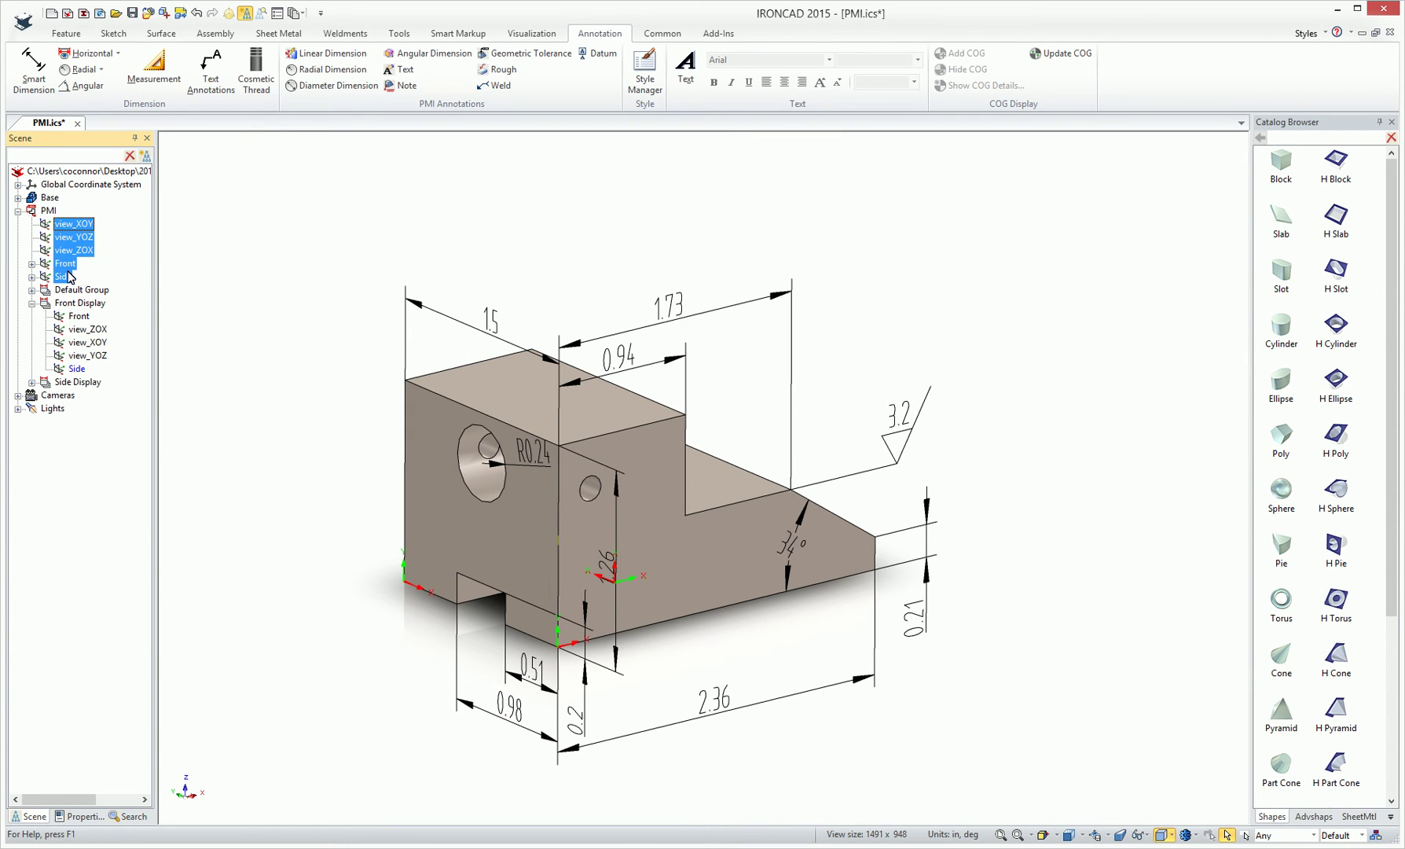
{"action": "left_click", "coordinate": [67, 276]}
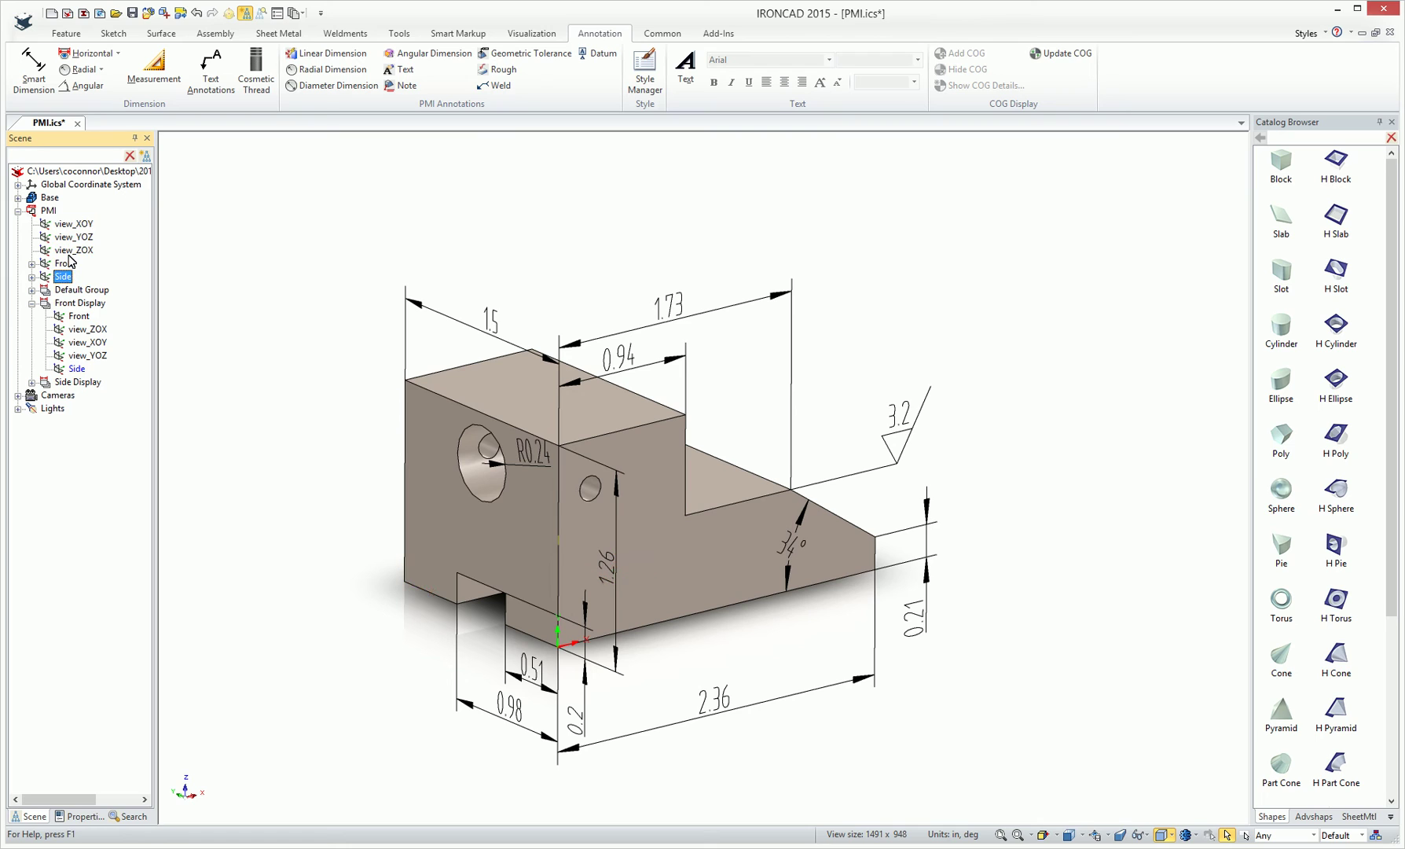
{"action": "left_click", "coordinate": [73, 250], "text": "ctrl"}
{"action": "left_click", "coordinate": [72, 237], "text": "ctrl"}
{"action": "left_click", "coordinate": [72, 224], "text": "ctrl"}
{"action": "right_click", "coordinate": [71, 227]}
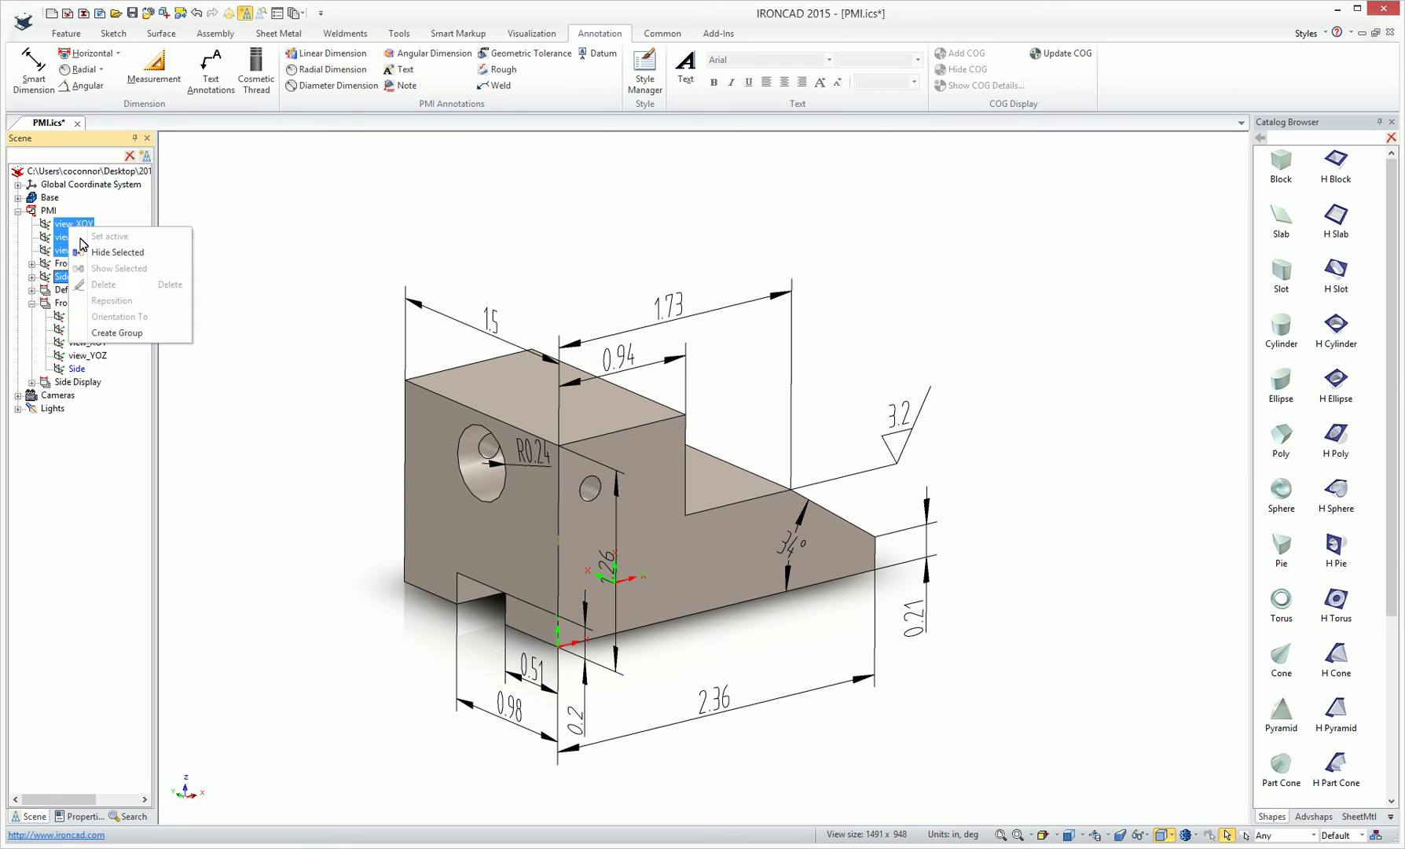
{"action": "left_click", "coordinate": [100, 252]}
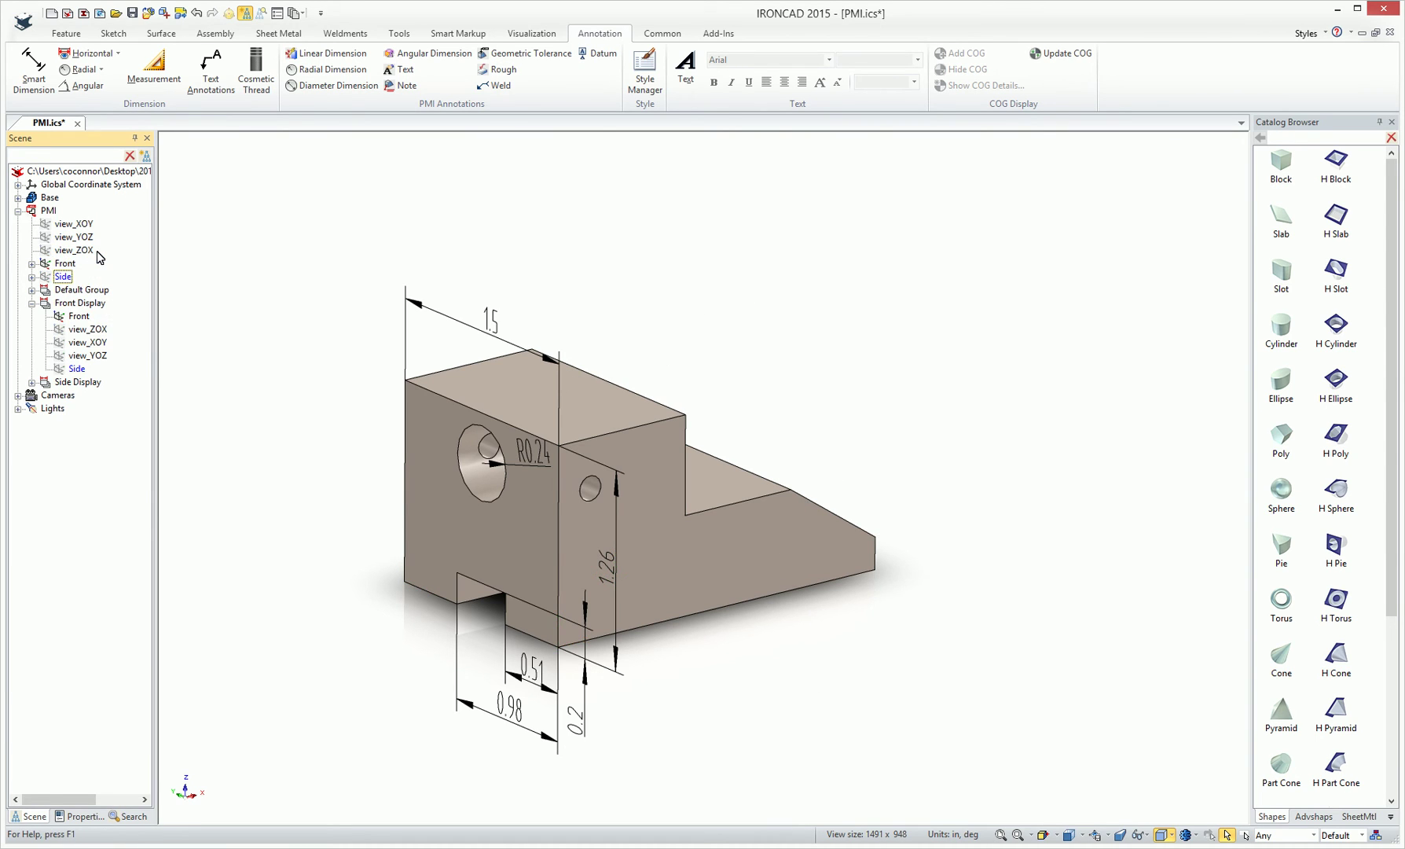
{"action": "left_click", "coordinate": [32, 303]}
{"action": "left_click", "coordinate": [80, 306]}
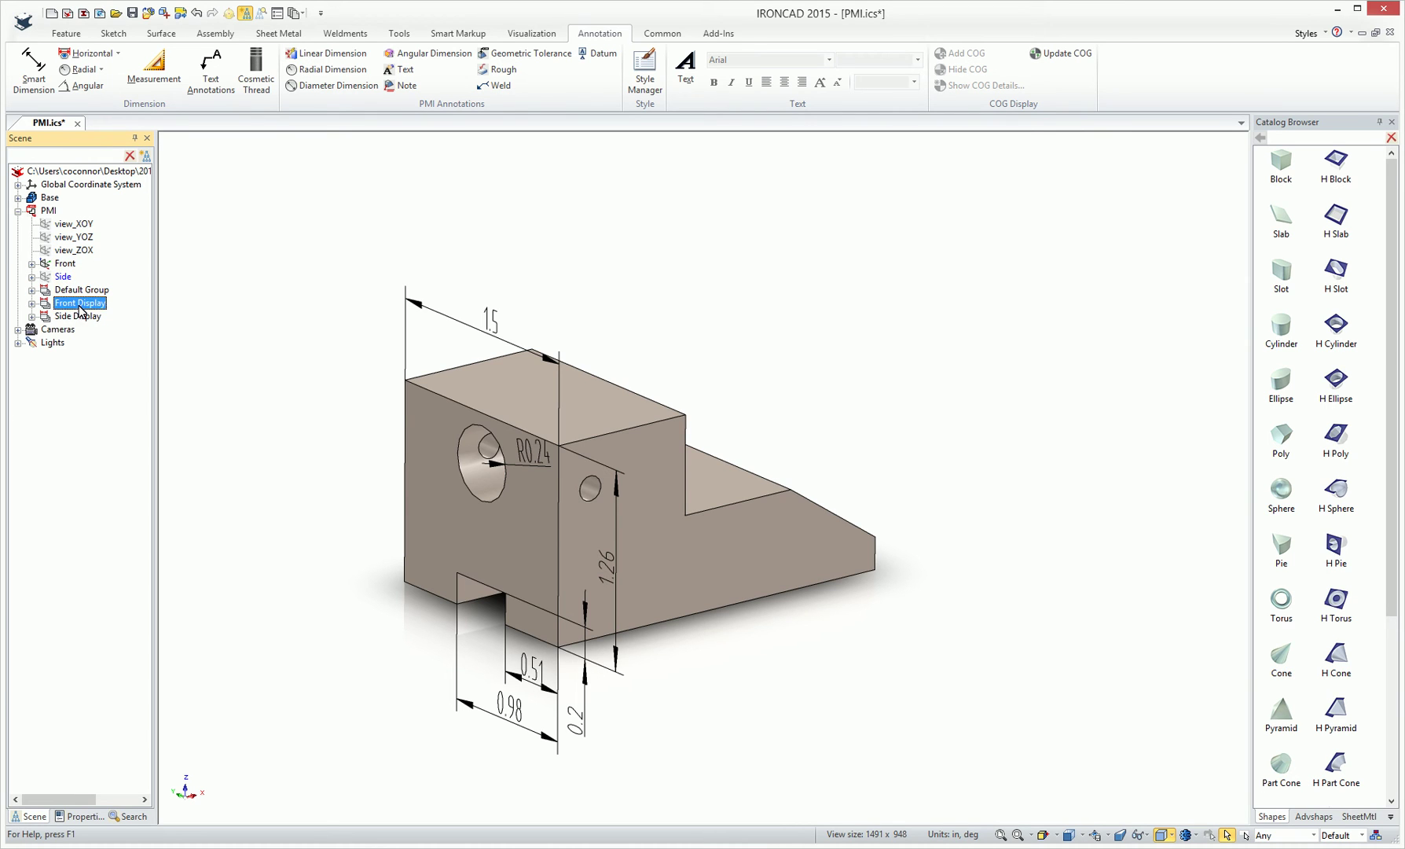
{"action": "double_click", "coordinate": [76, 316]}
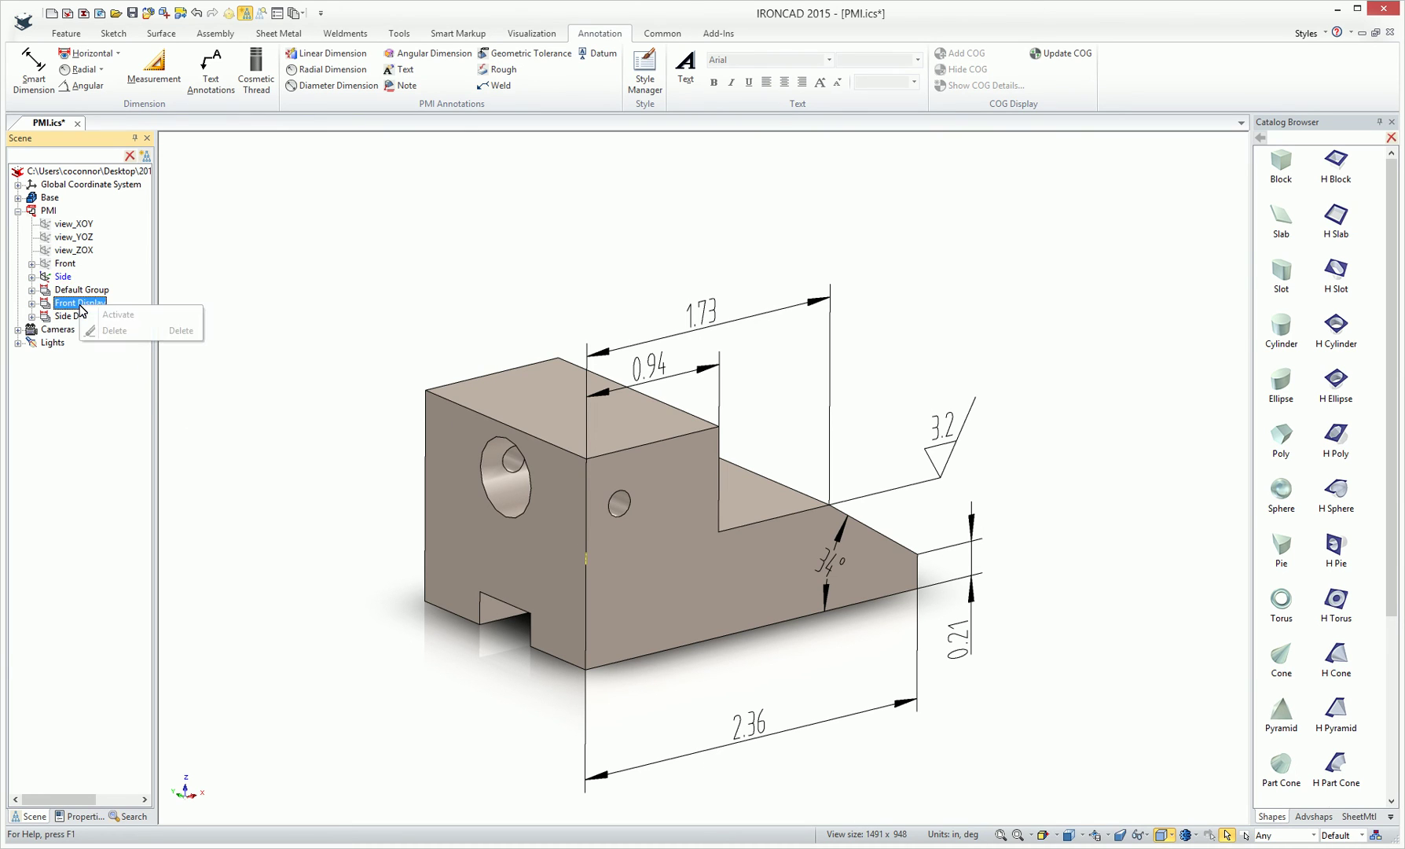
{"action": "left_click", "coordinate": [90, 305]}
{"action": "right_click", "coordinate": [90, 305]}
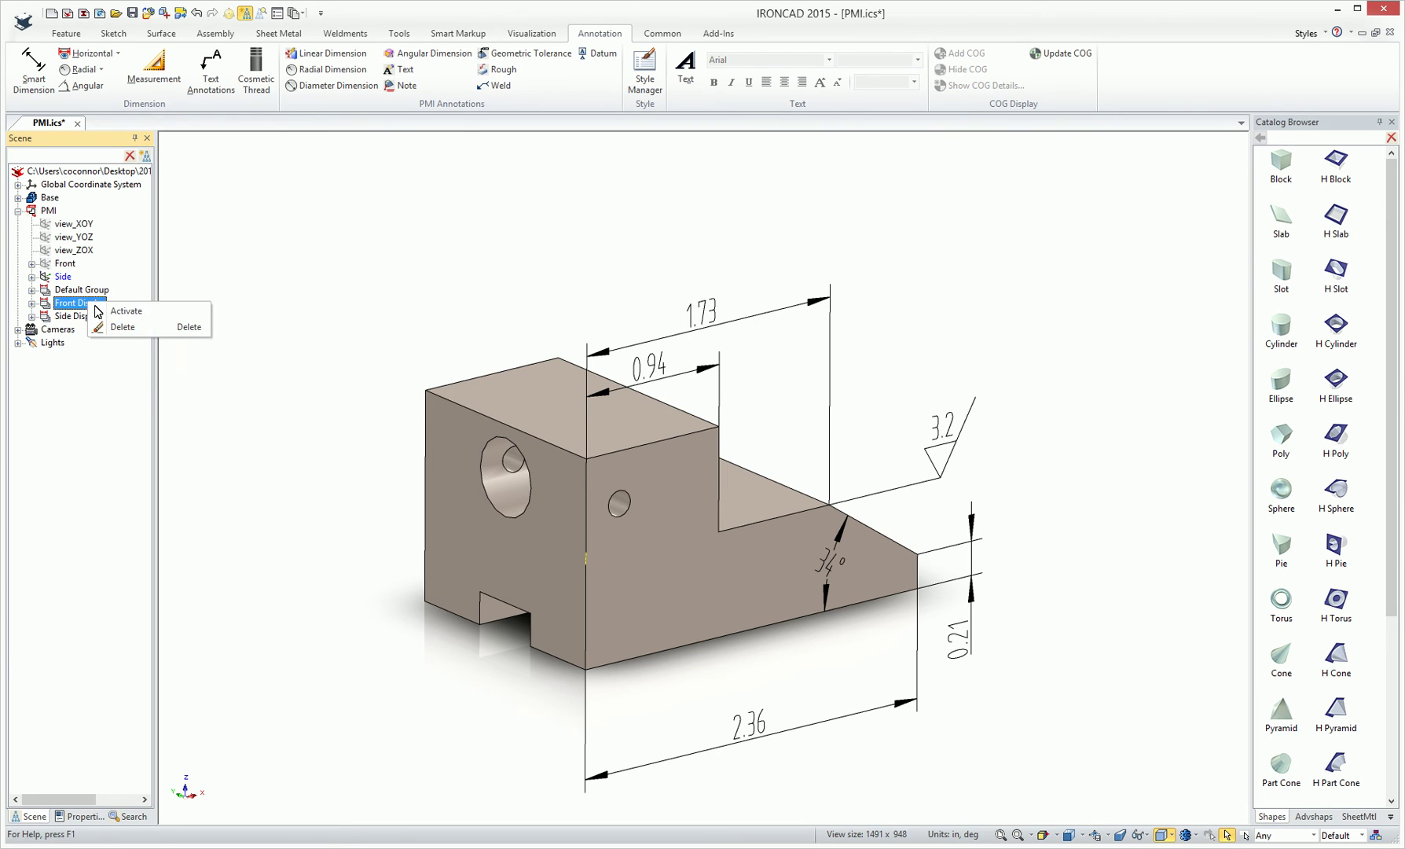
{"action": "left_click", "coordinate": [118, 312]}
{"action": "double_click", "coordinate": [118, 316]}
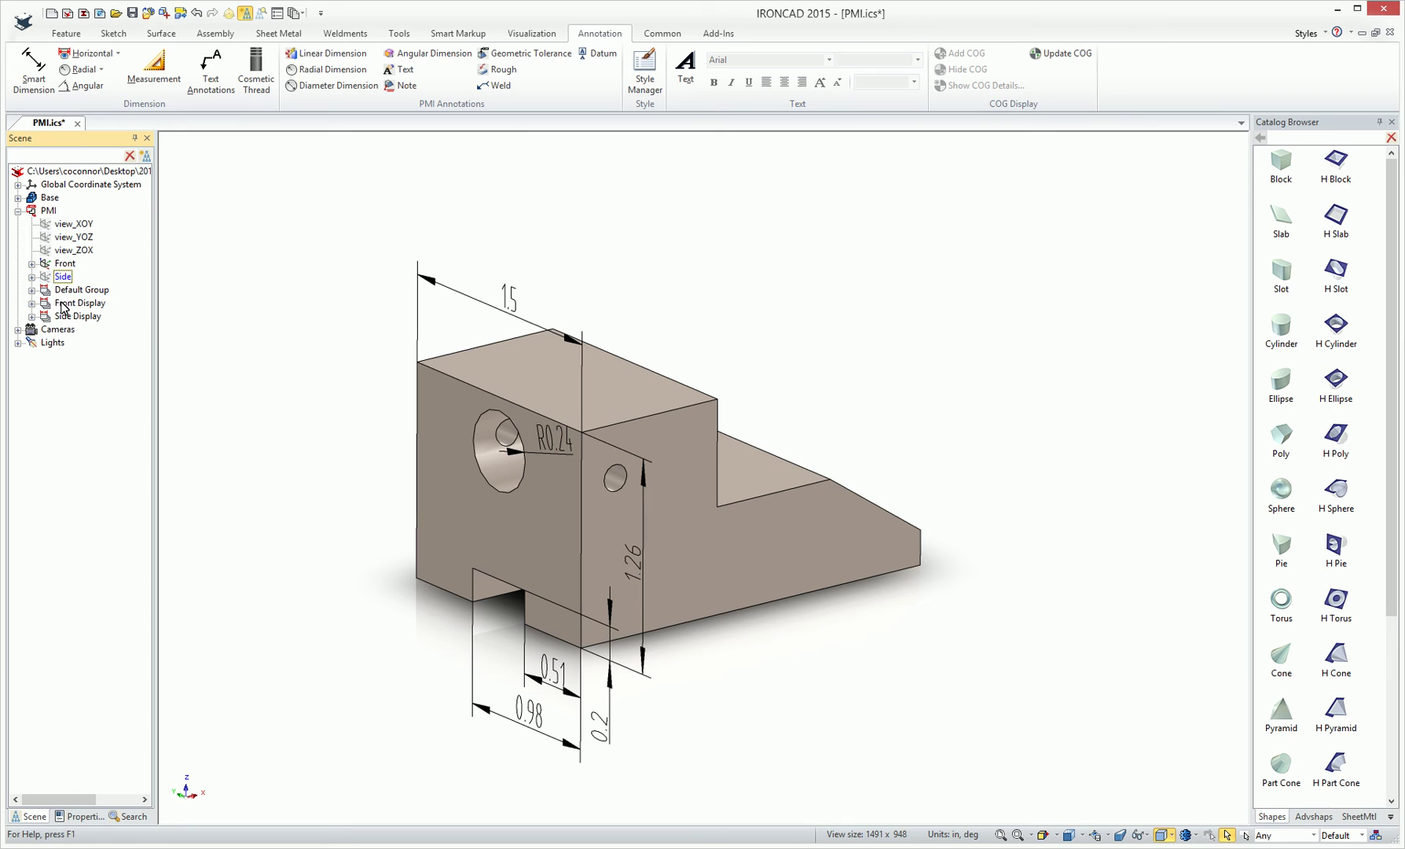
{"action": "middle_click_drag", "start_coordinate": [784, 632], "coordinate": [640, 548]}
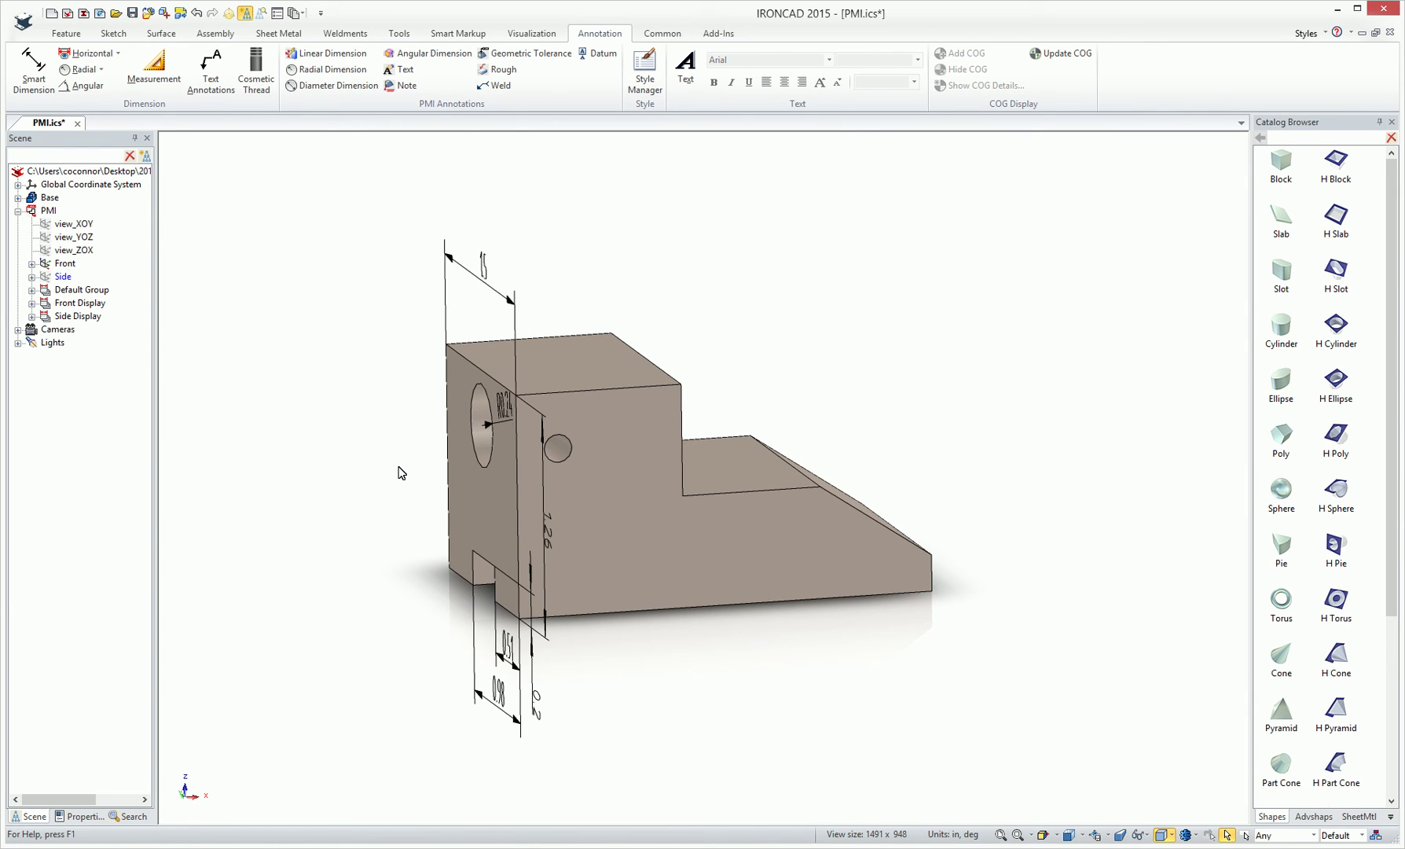
{"action": "middle_click_drag", "start_coordinate": [427, 477], "coordinate": [457, 495]}
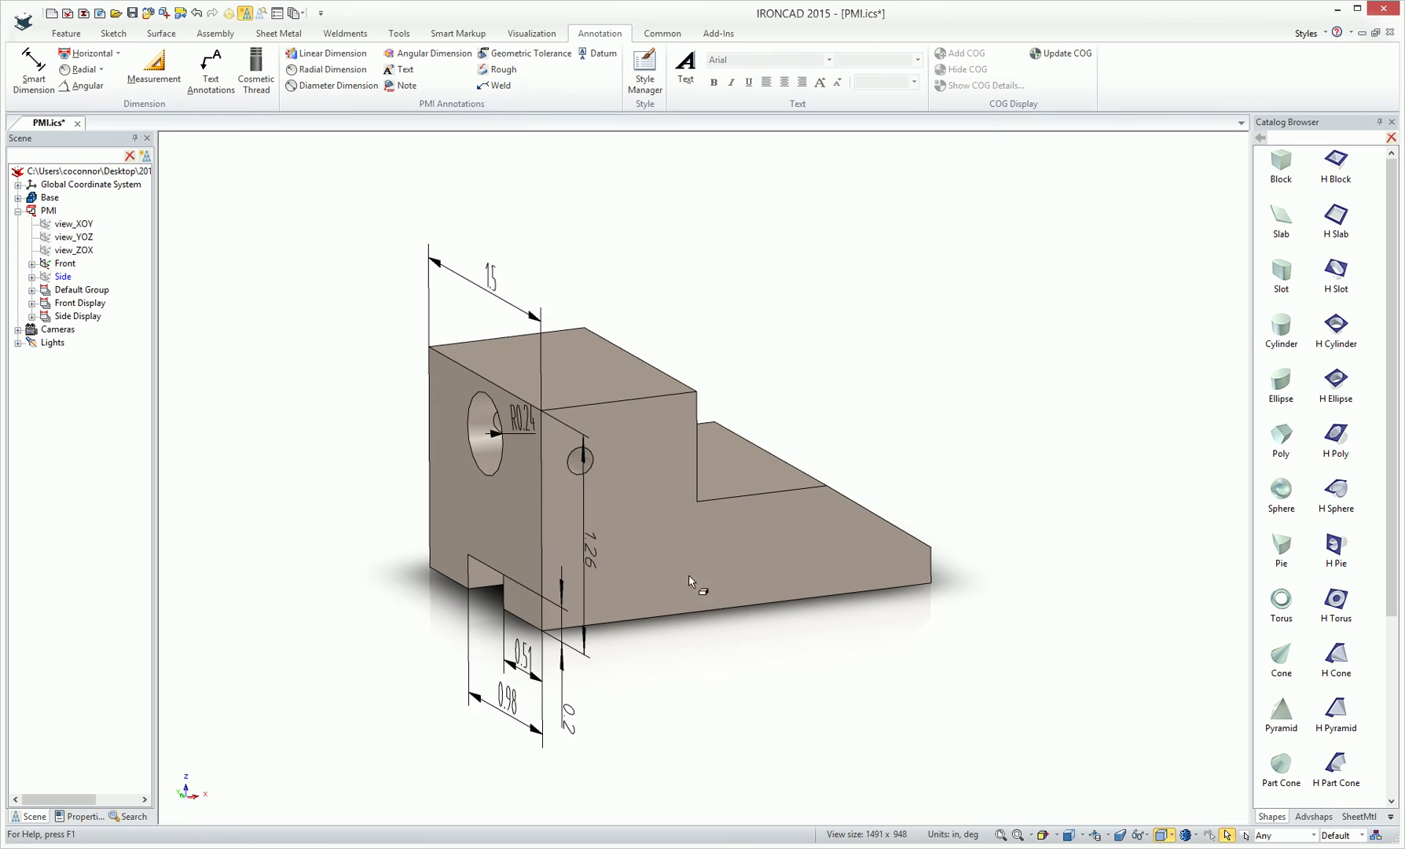
{"action": "middle_click_drag", "start_coordinate": [689, 582], "coordinate": [739, 587]}
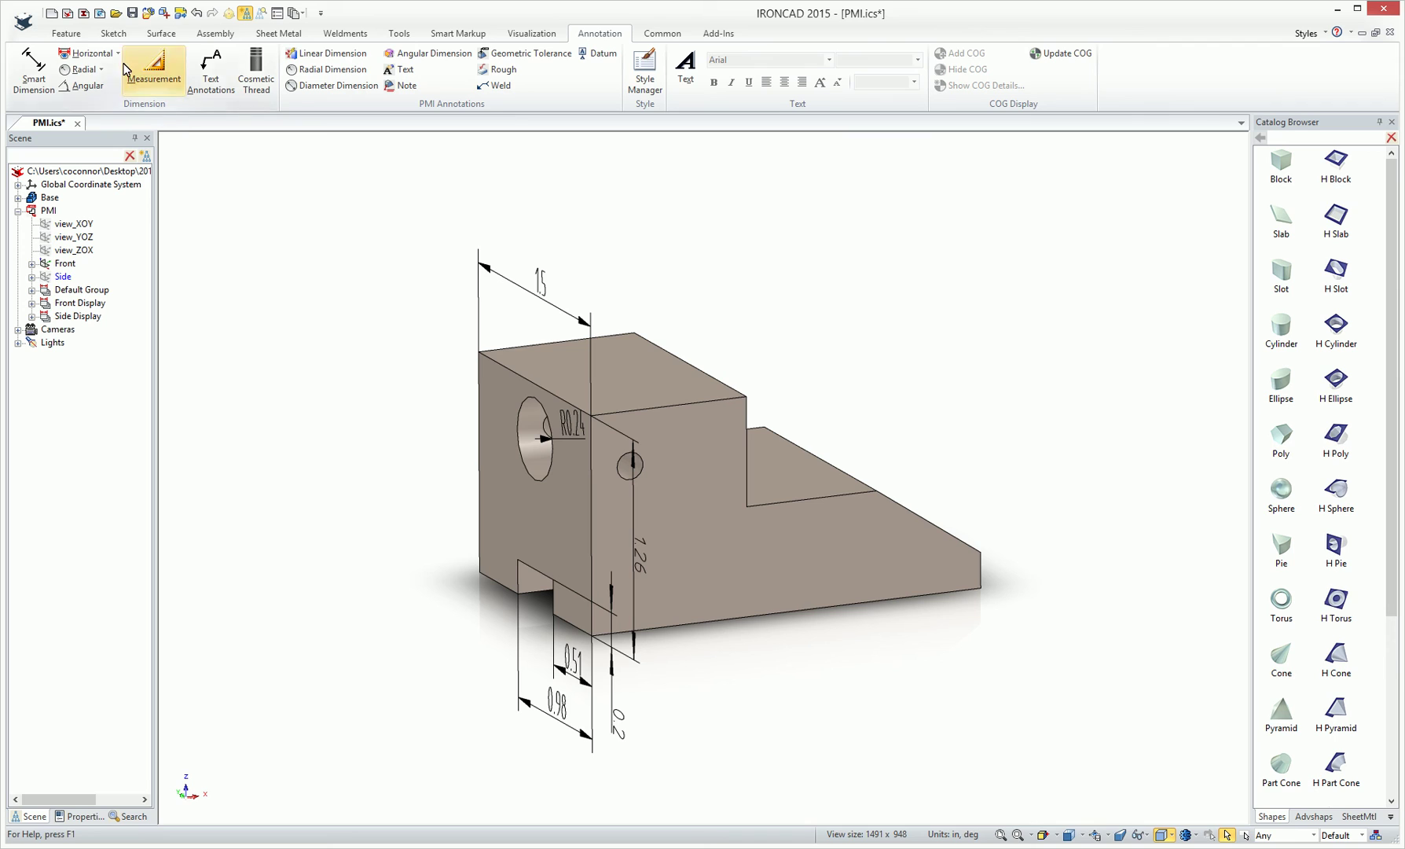
Start a new draft with a Primary standard view exporting real dimensions and PMI dimensions
{"action": "left_click", "coordinate": [99, 14]}
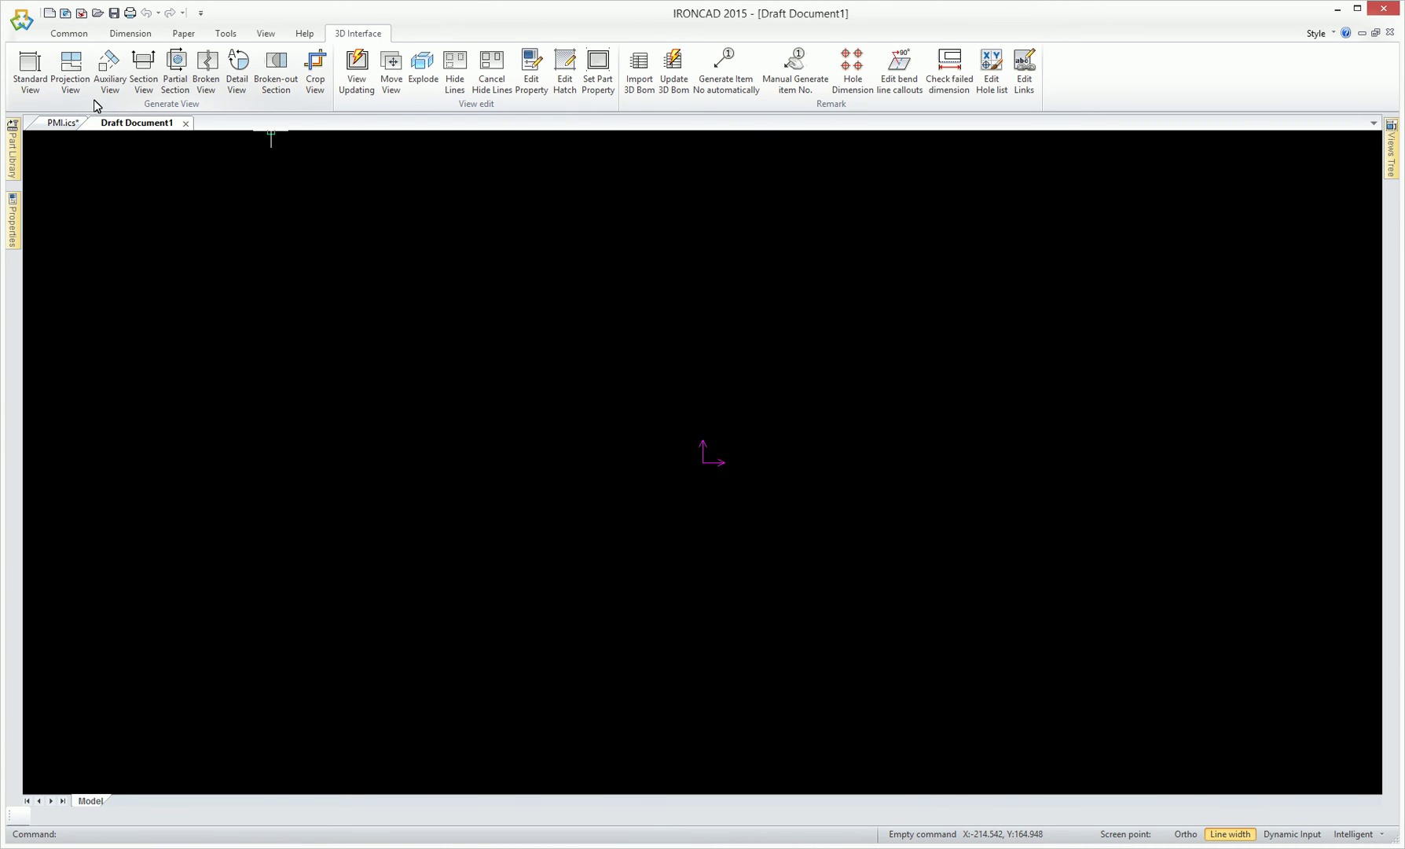
{"action": "left_click", "coordinate": [36, 73]}
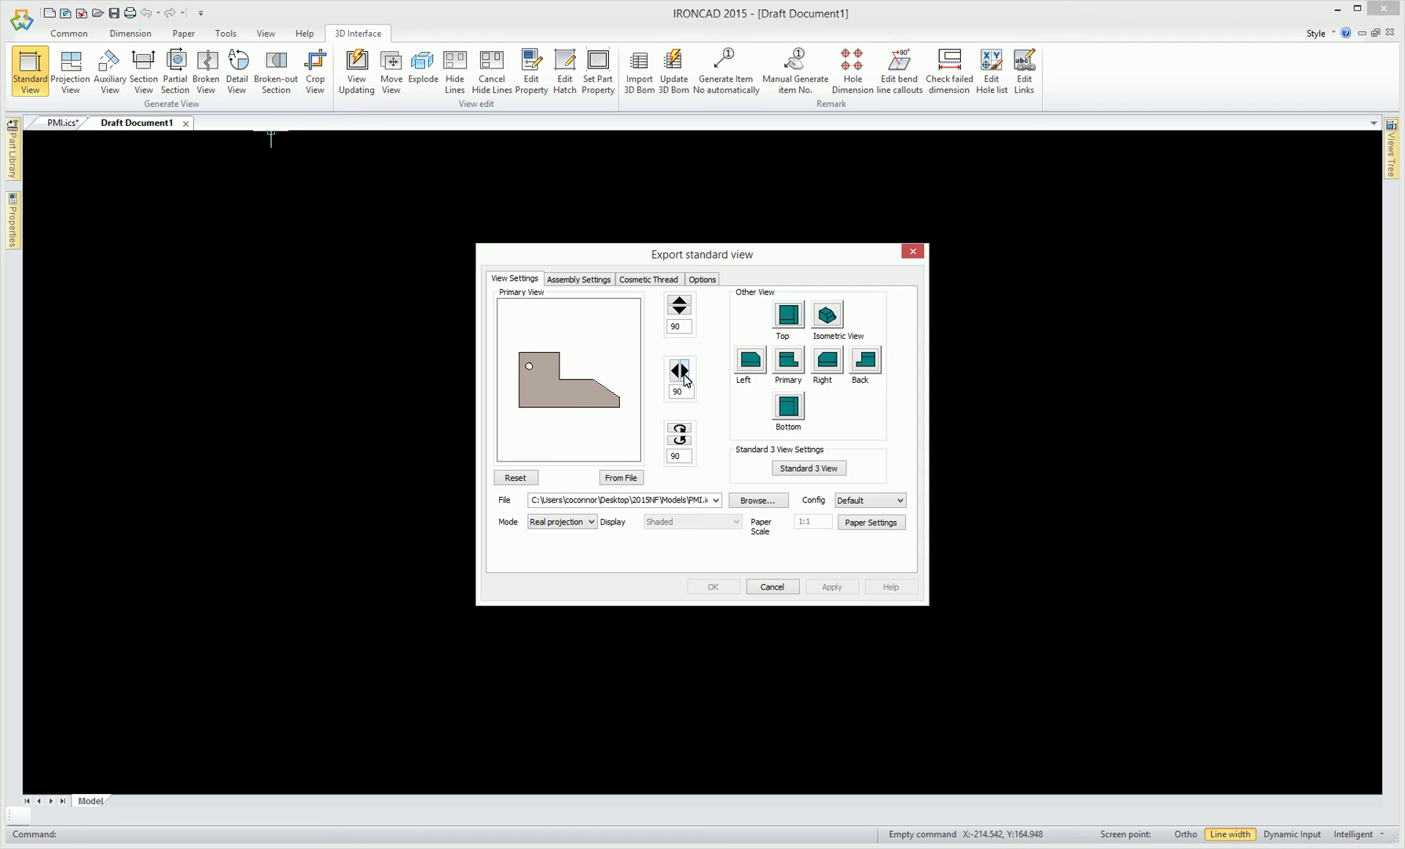
{"action": "left_click", "coordinate": [686, 374]}
{"action": "left_click", "coordinate": [787, 361]}
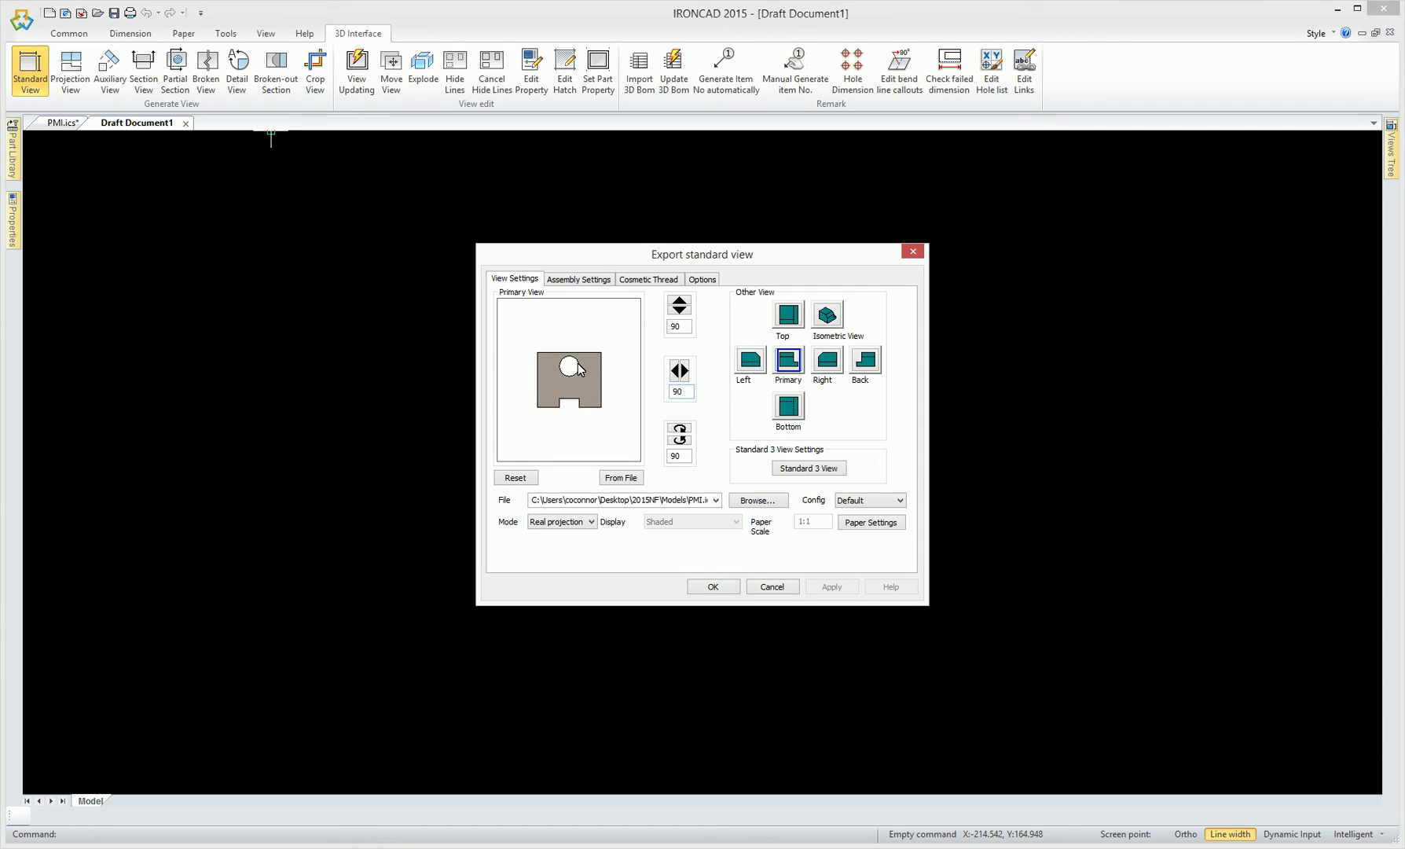
{"action": "left_click", "coordinate": [700, 277]}
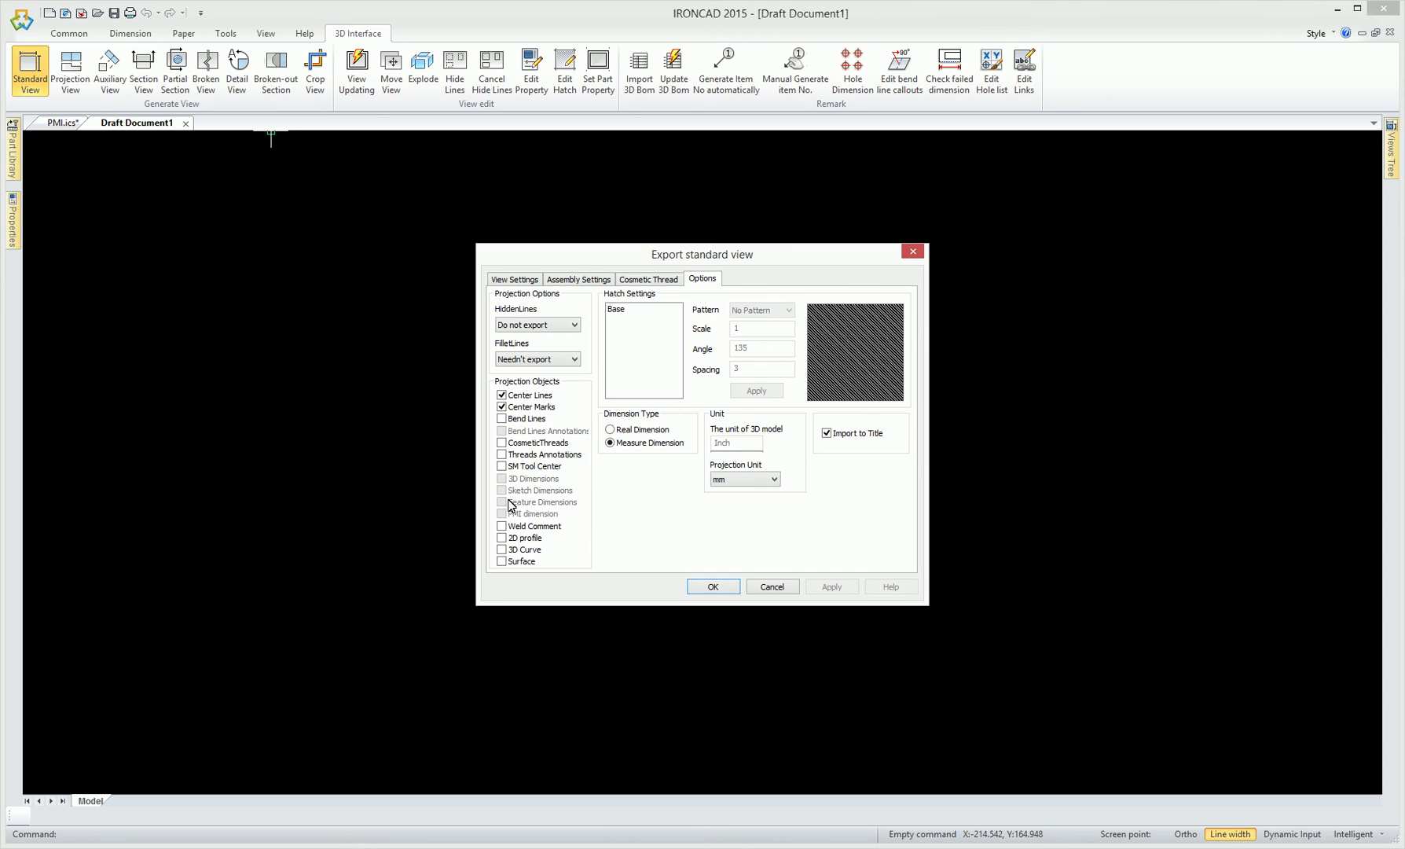
{"action": "left_click", "coordinate": [612, 430]}
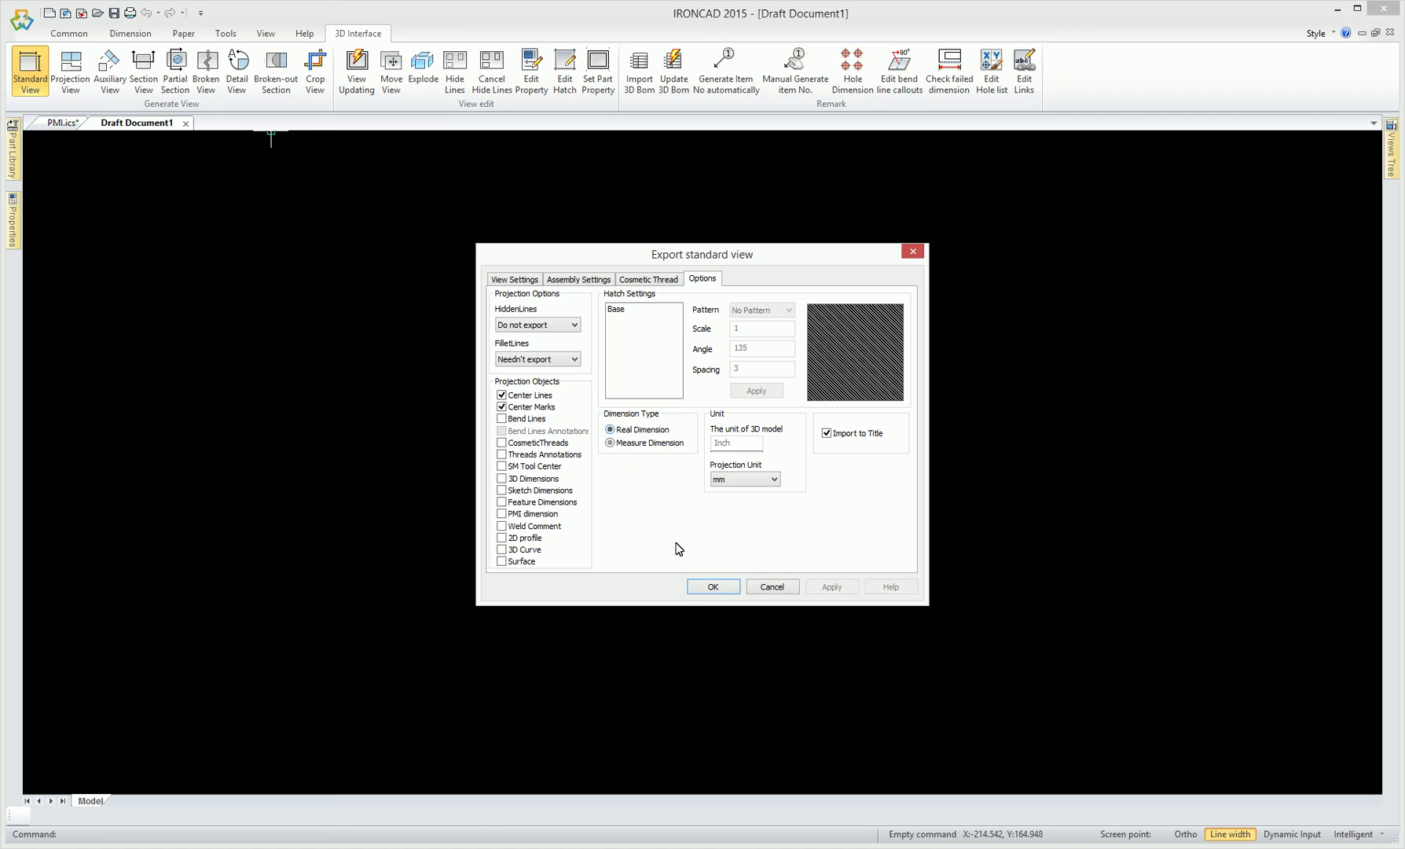
{"action": "left_click", "coordinate": [502, 514]}
{"action": "left_click", "coordinate": [714, 586]}
Place the front view at the drawing centre and zoom in on its dimensions
{"action": "left_click", "coordinate": [709, 505]}
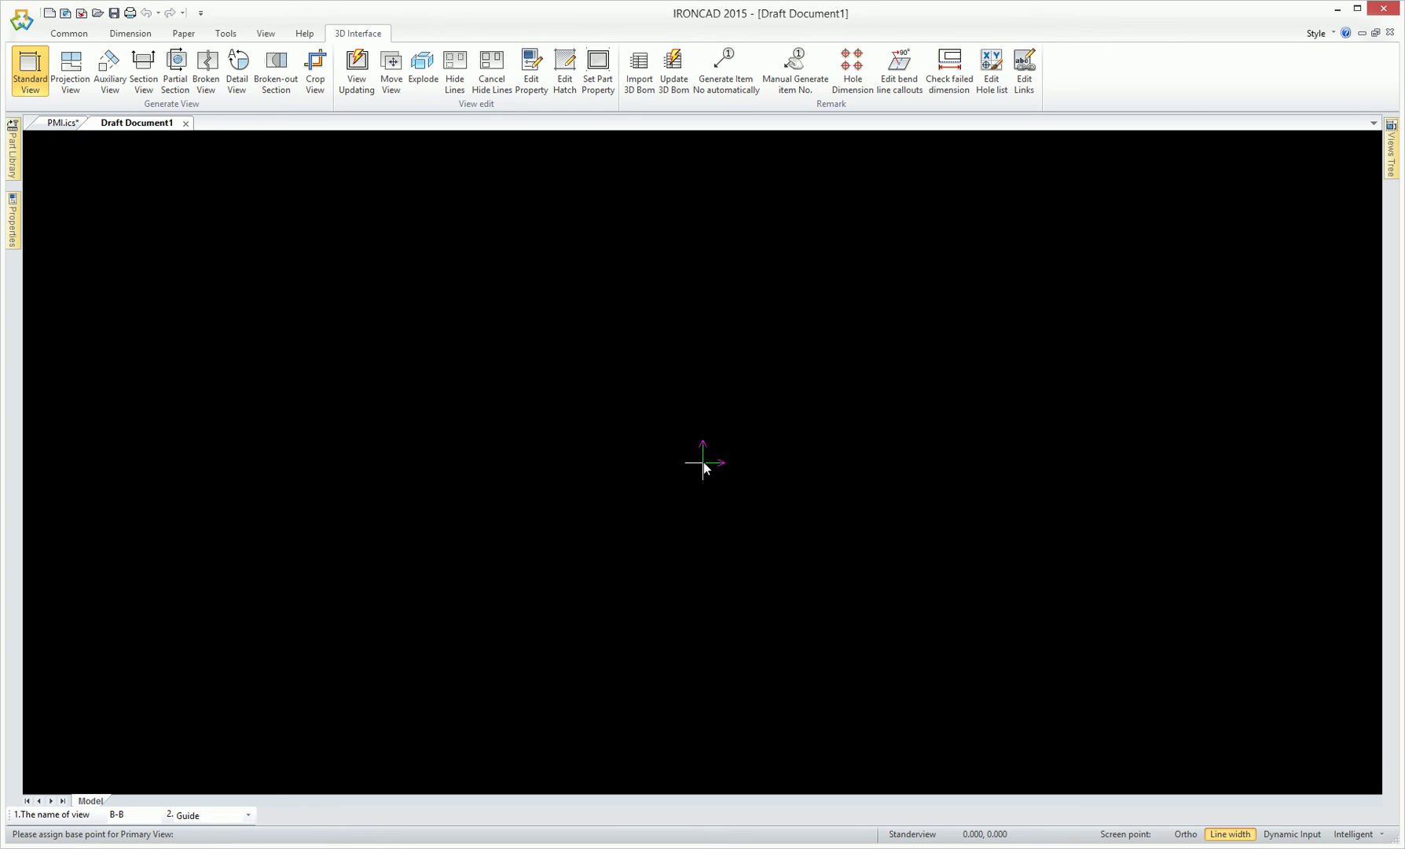
{"action": "scroll", "coordinate": [687, 460], "scroll_direction": "up", "scroll_amount": 5}
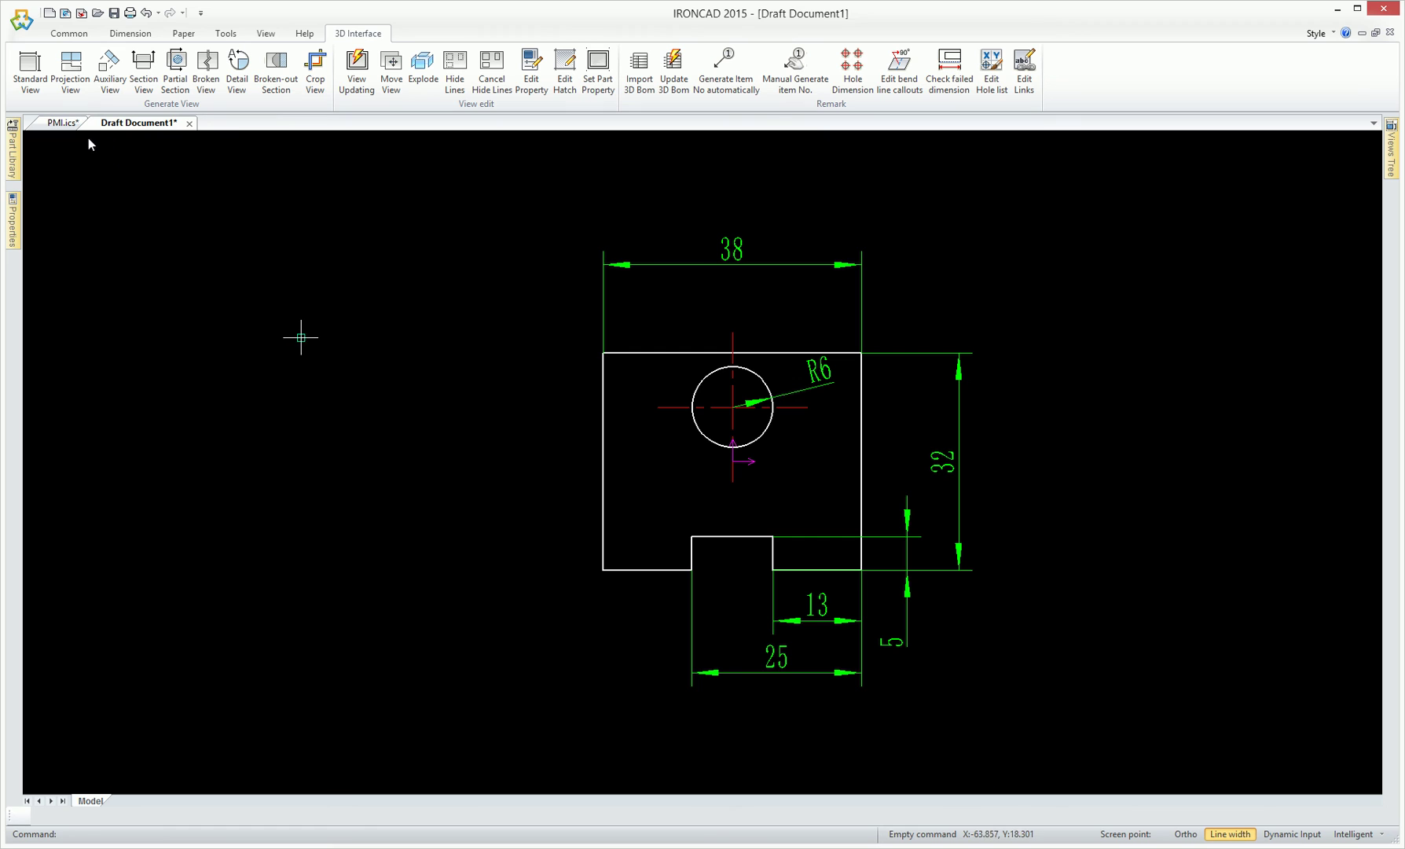
{"action": "left_click", "coordinate": [63, 121]}
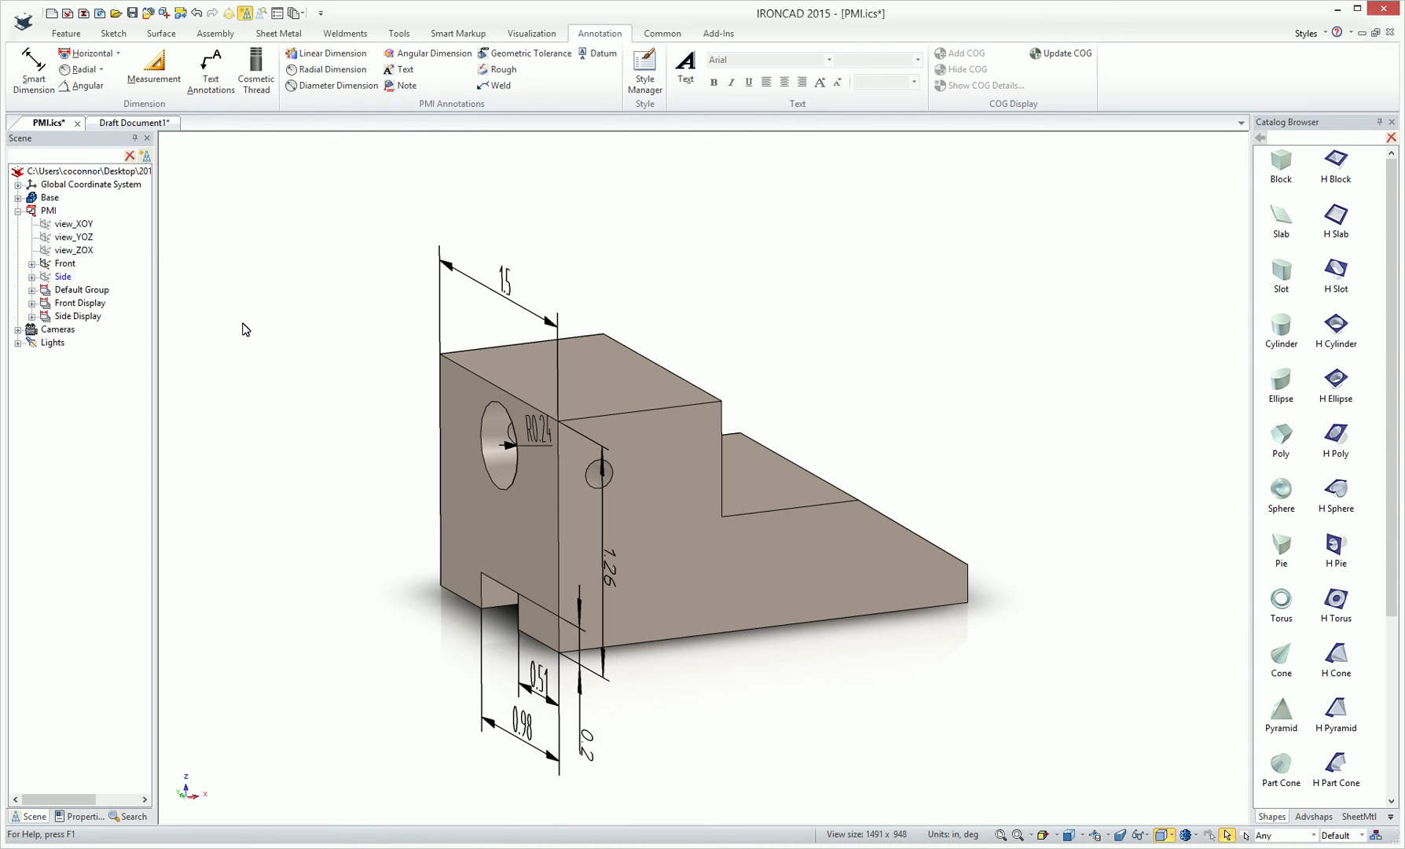